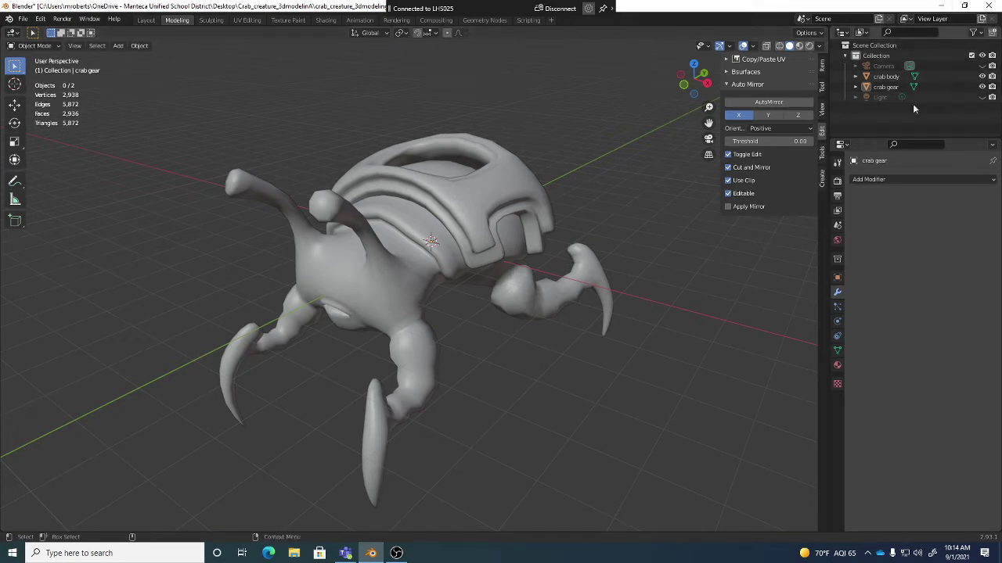
Hide the crab gear object in the scene and select the crab body.
left_click(982, 87)
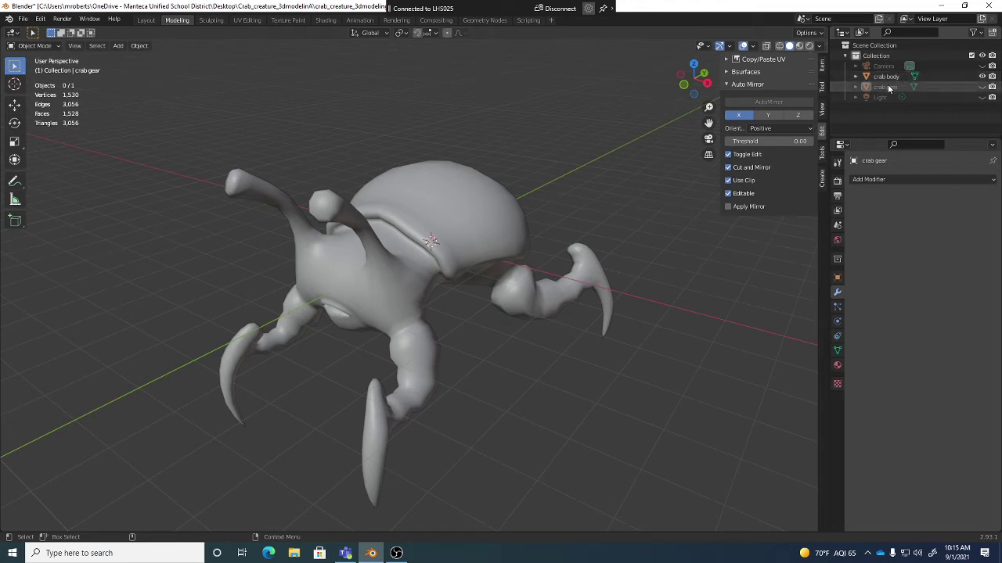
left_click(469, 238)
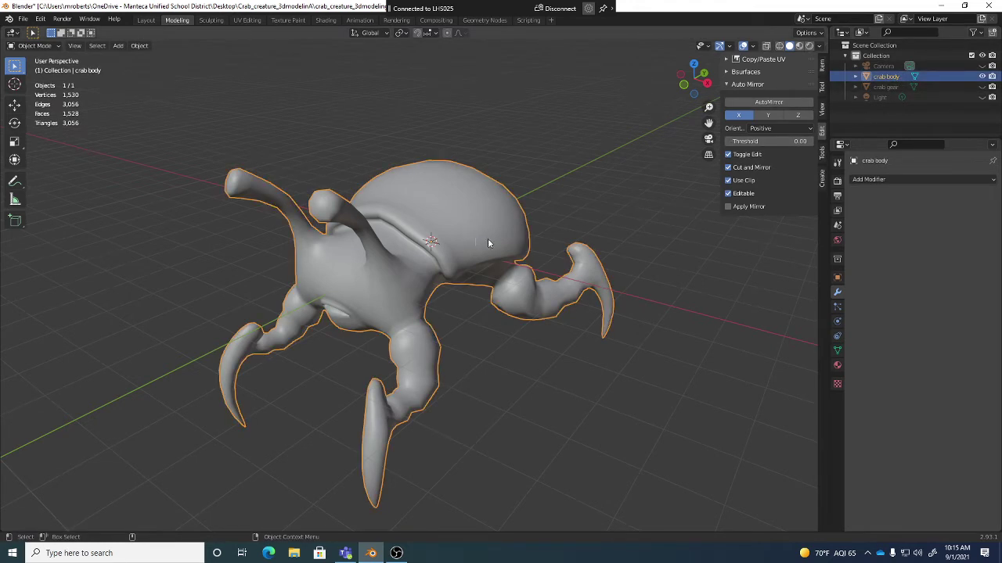
mouse_move(446, 255)
middle_mouse_down()
mouse_move(469, 261)
mouse_move(453, 259)
middle_mouse_up()
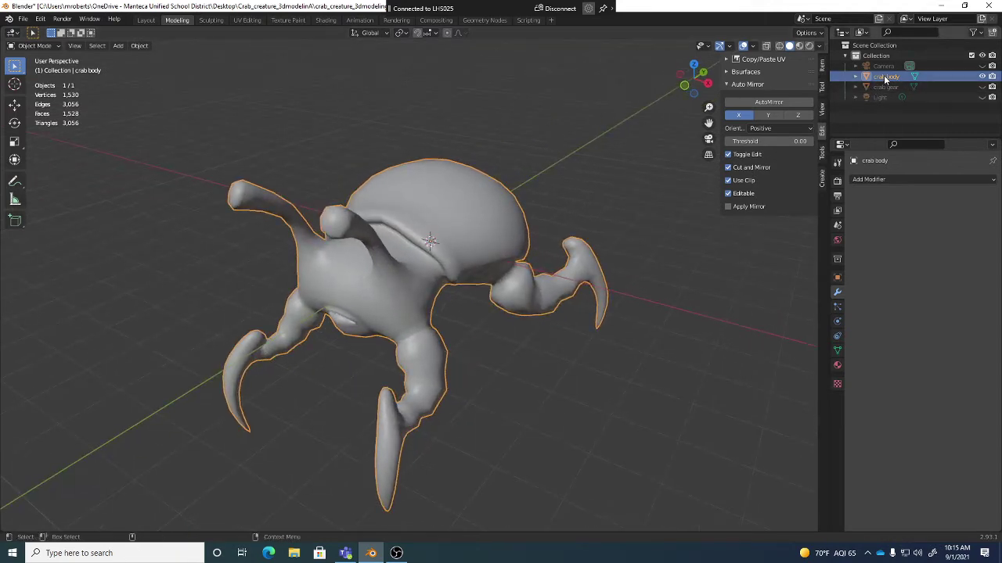
left_click(562, 173)
left_click(458, 211)
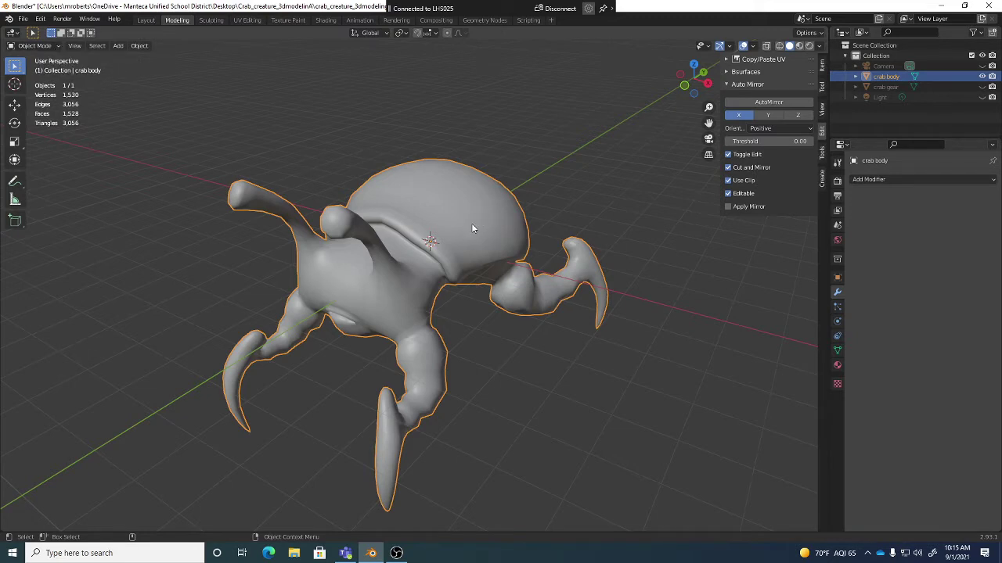
Examine the crab body's symmetry from the front, above and both sides.
middle_click_drag(427, 268, 455, 250)
middle_click_drag(417, 136, 420, 160)
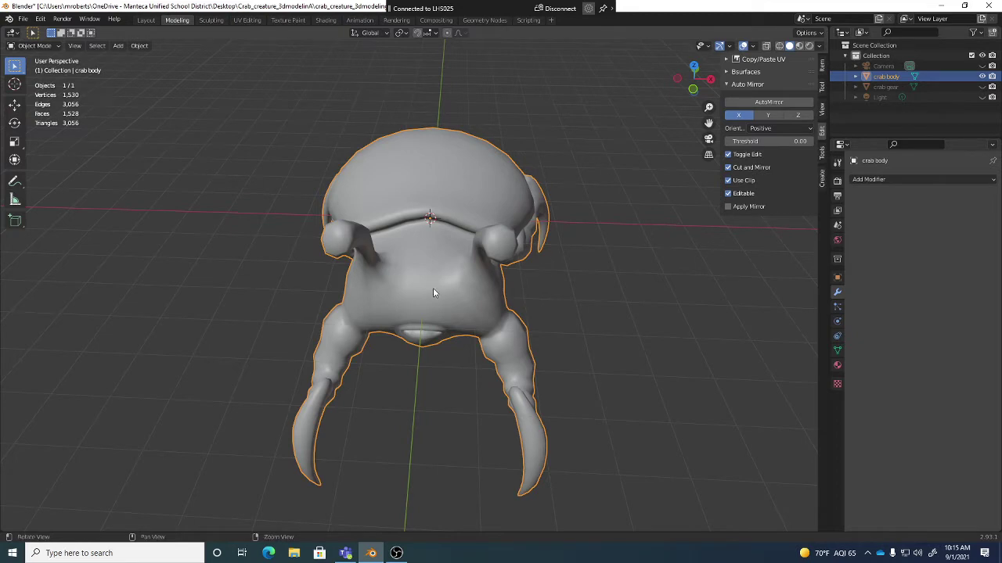
middle_click_drag(436, 289, 432, 256)
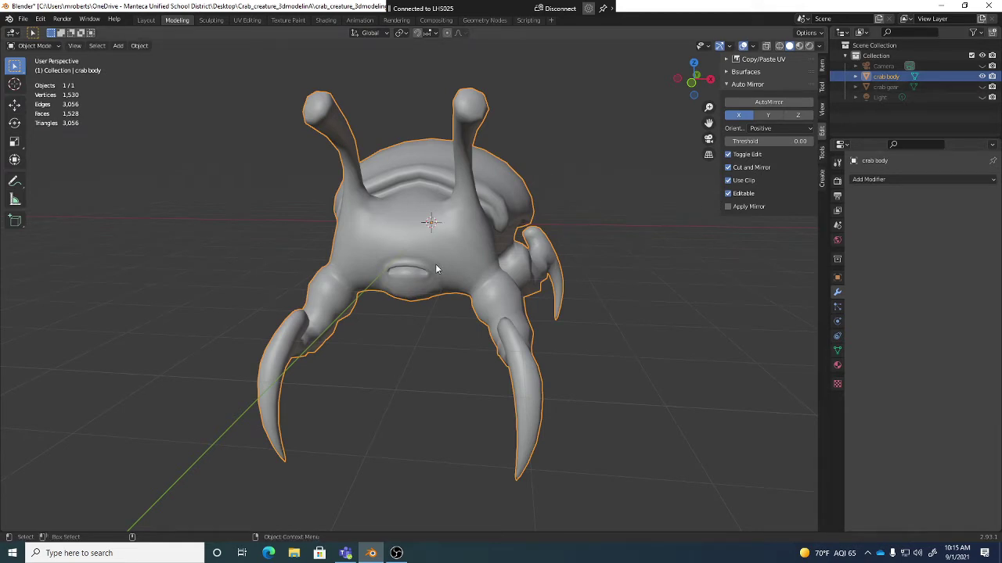
middle_click_drag(438, 271, 452, 266)
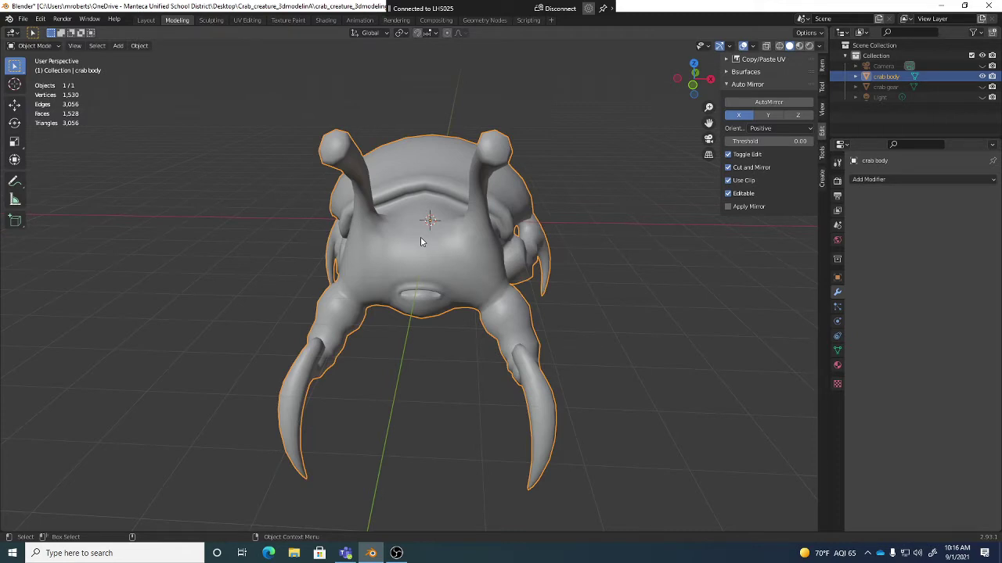
middle_click_drag(498, 229, 457, 149)
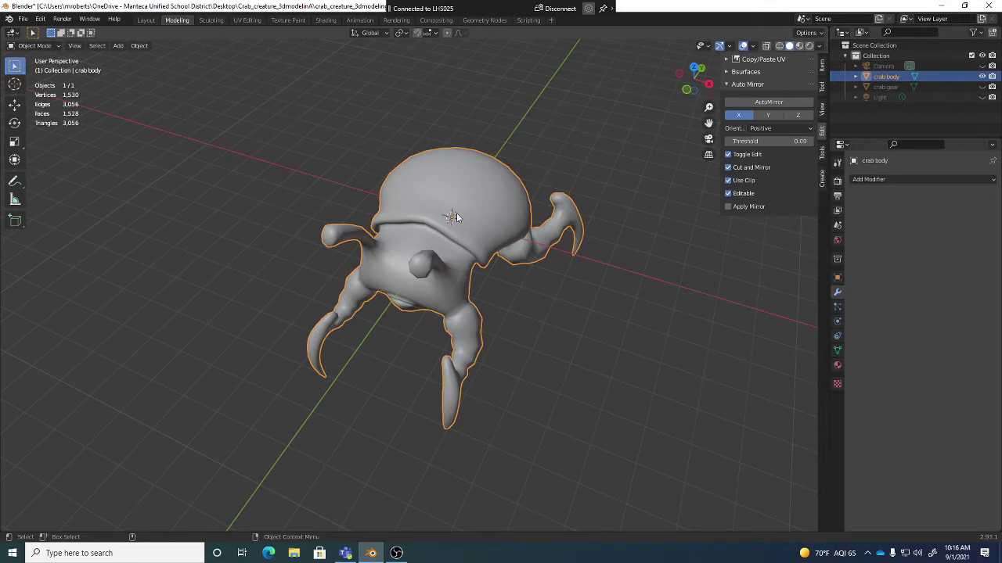
middle_click_drag(504, 245, 471, 176)
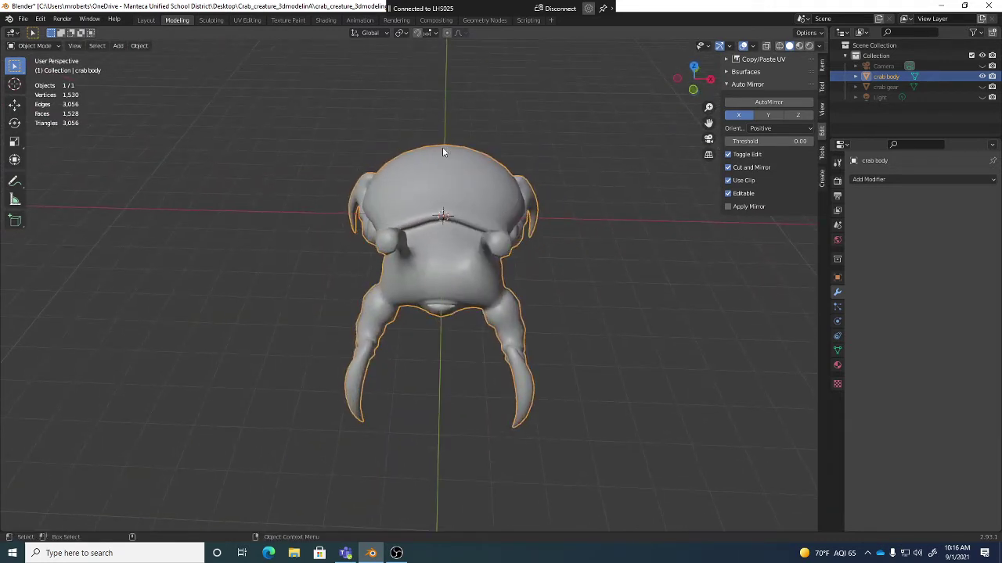
middle_click_drag(431, 182, 440, 212)
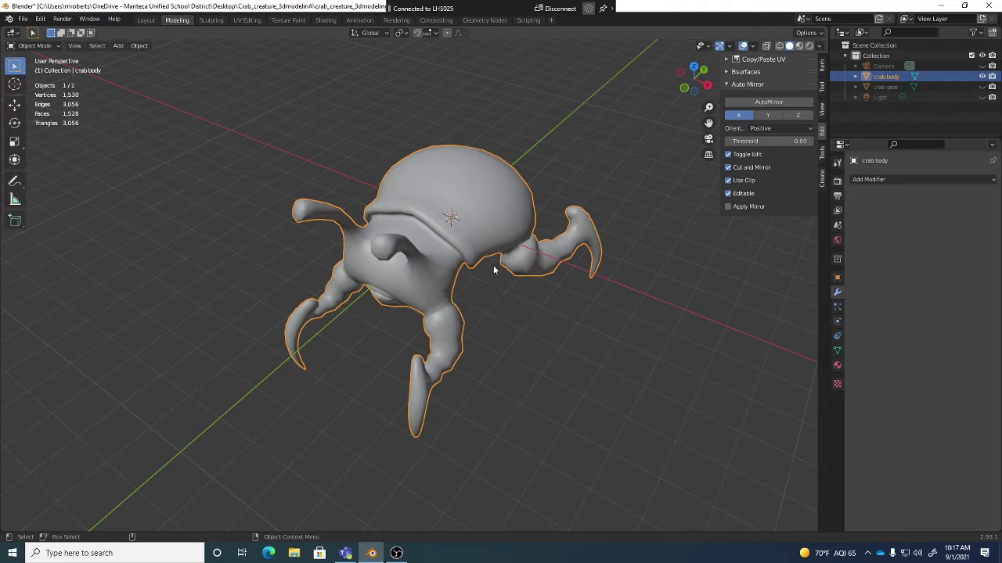
middle_click_drag(440, 241, 468, 236)
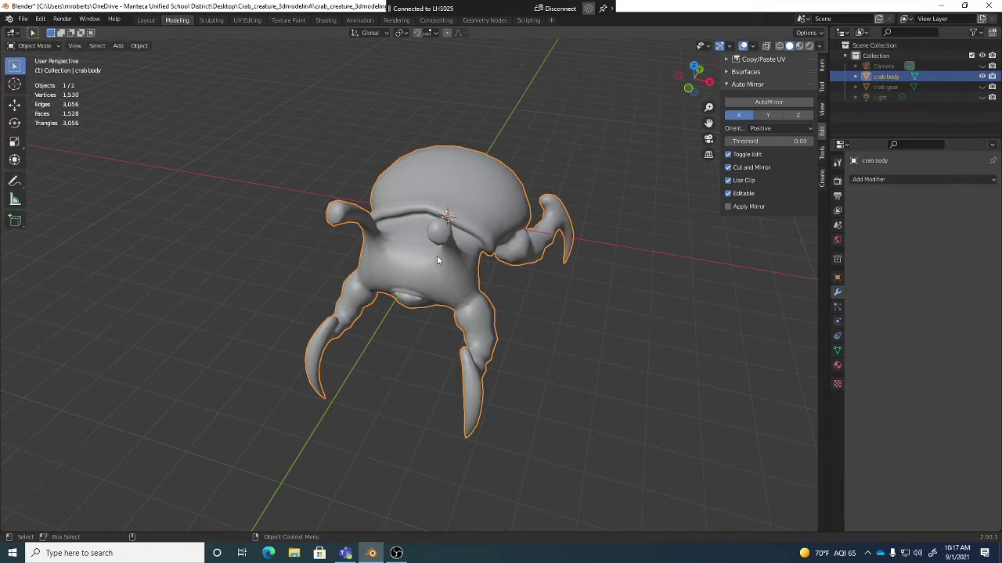
middle_click_drag(437, 255, 479, 259)
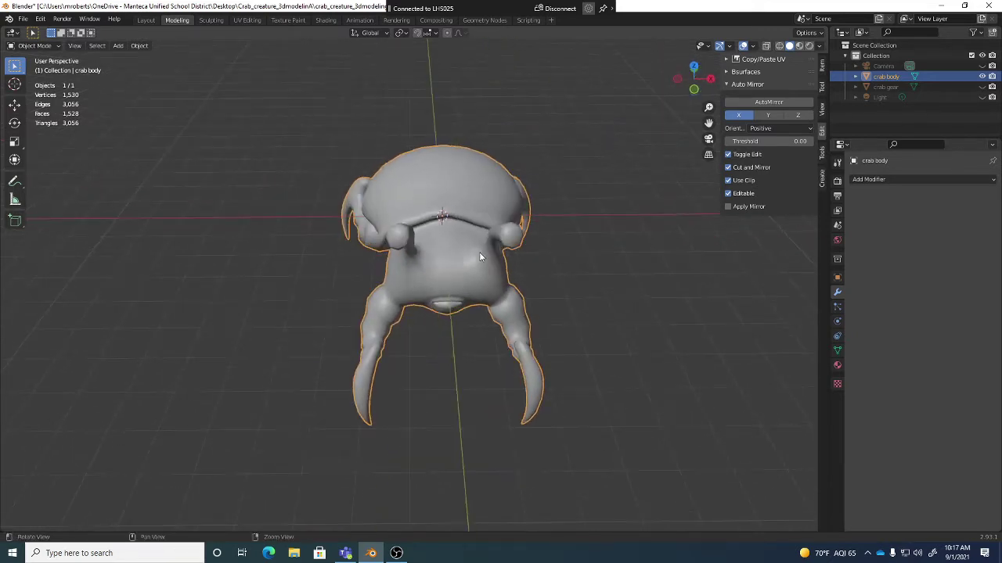
Enter Edit Mode on the crab body with its front and shell in view.
scroll(463, 240, "up", 4)
middle_click_drag(417, 229, 416, 224)
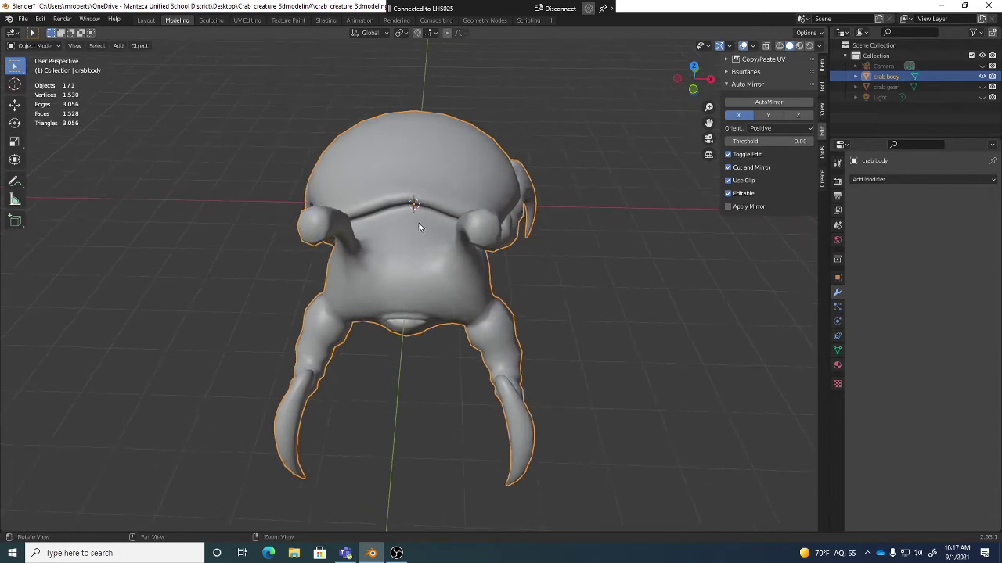
key("Tab")
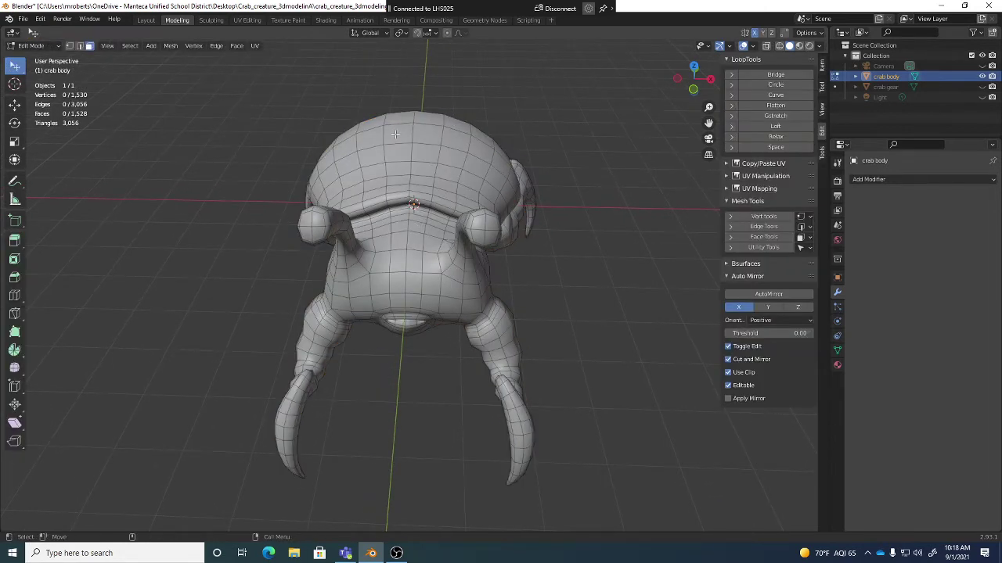
middle_click_drag(396, 135, 394, 131)
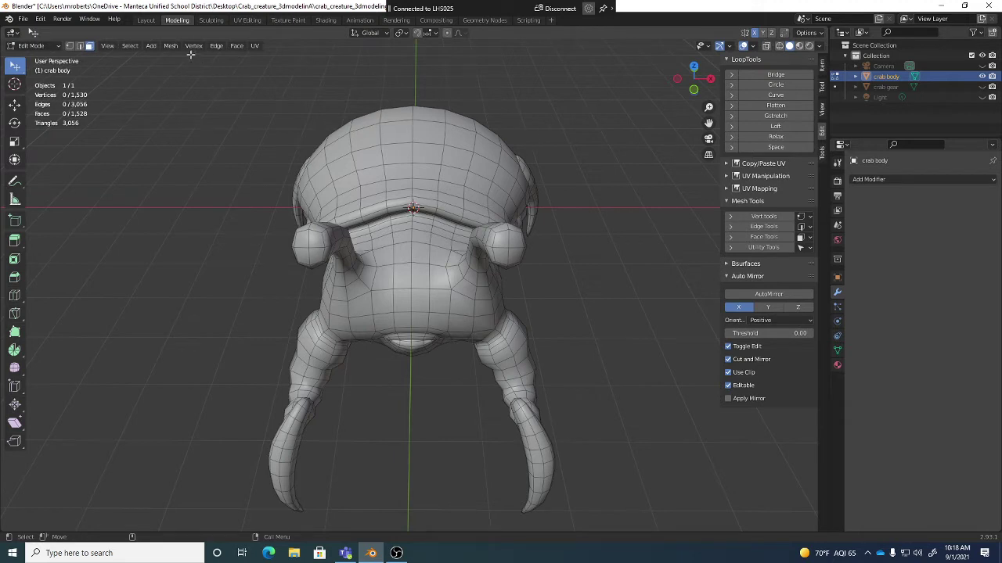
left_click(214, 47)
key("2")
left_click(438, 144)
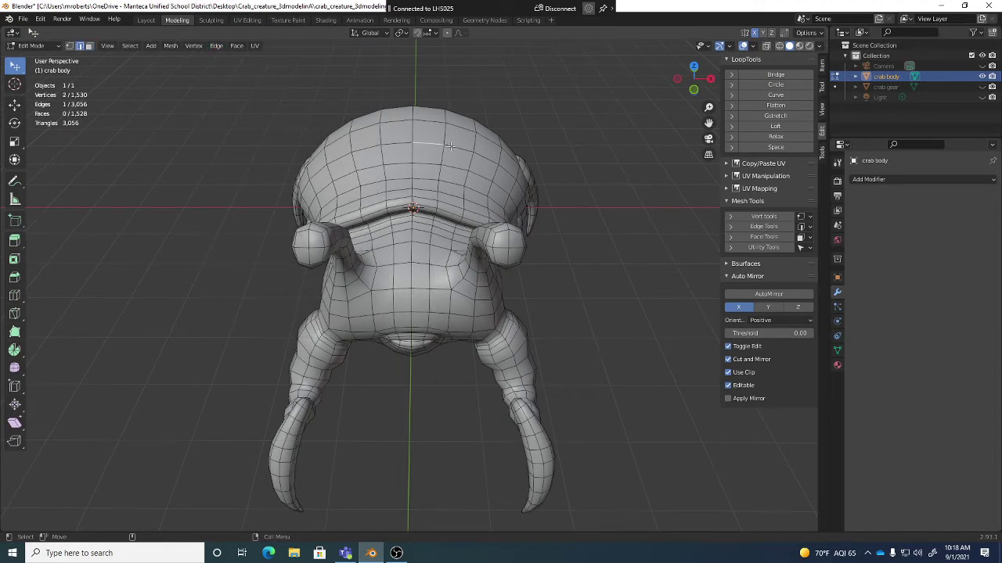
right_click(543, 152)
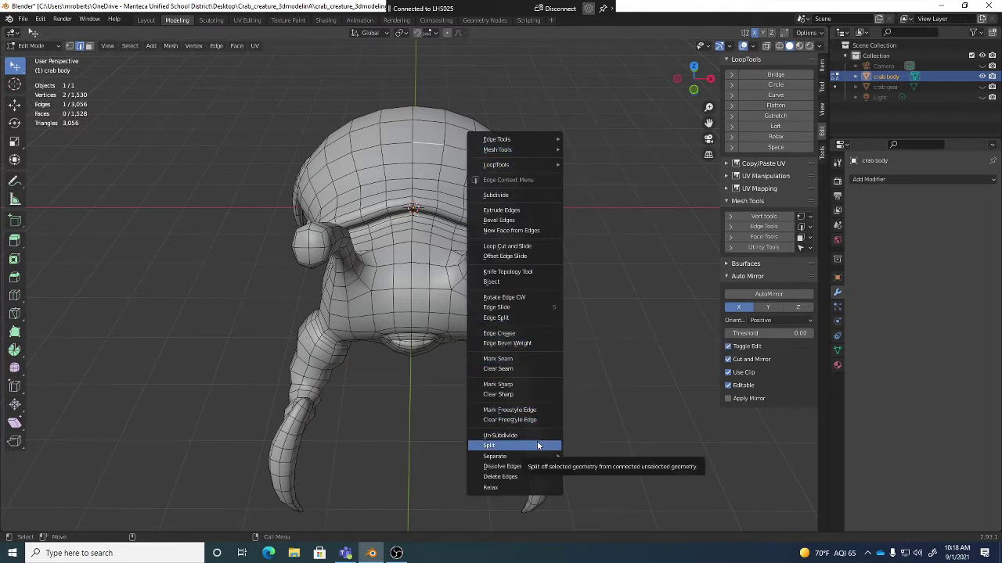
key("Escape")
left_click(568, 295)
key("3")
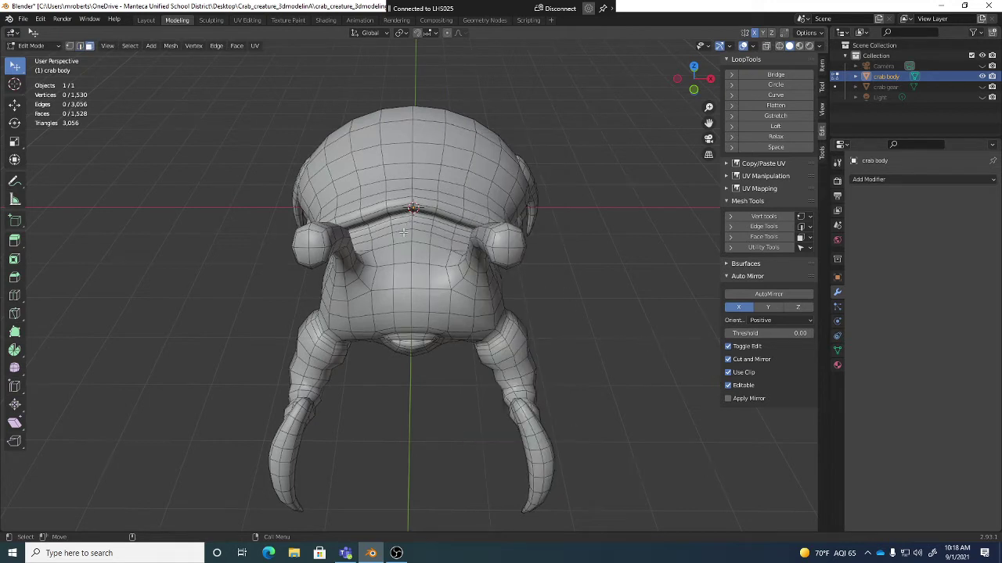
Delete the faces of the lengthwise face loop next to the crab body's centre line on the negative X side.
left_click(396, 144, "alt")
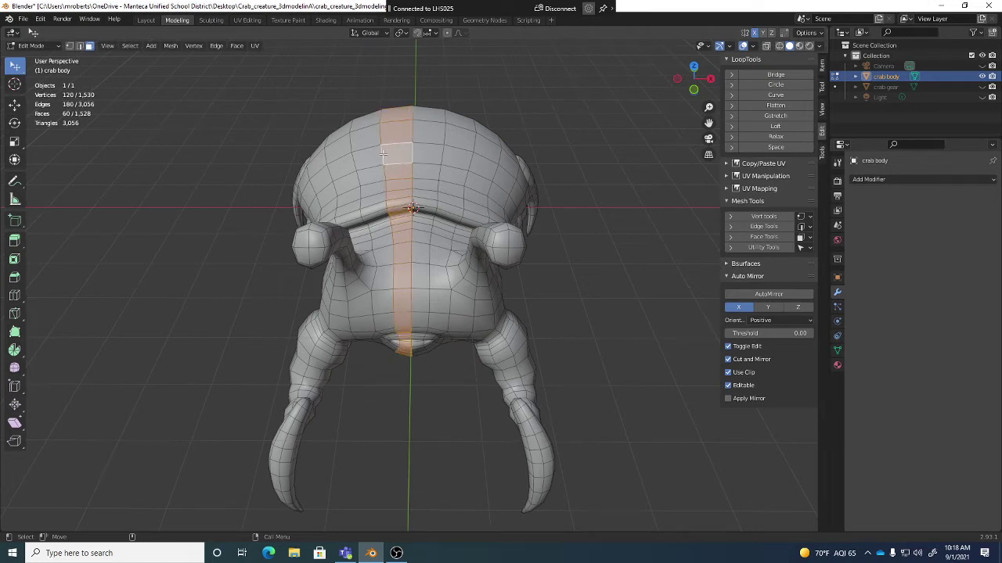
left_click(391, 154, "alt")
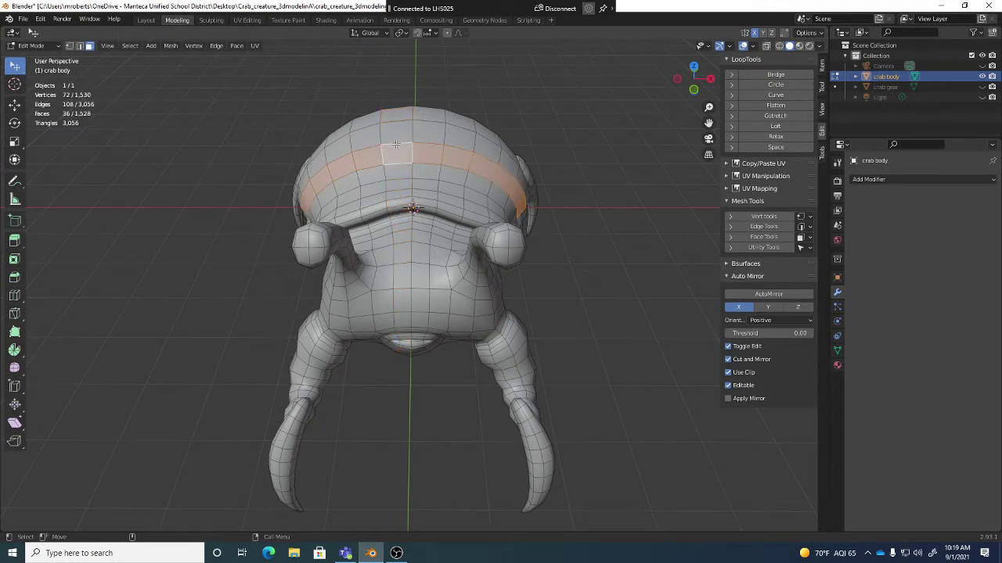
left_click(395, 145, "alt")
left_click(388, 157, "alt")
left_click(405, 154)
left_click(402, 156, "alt")
left_click(397, 159, "alt")
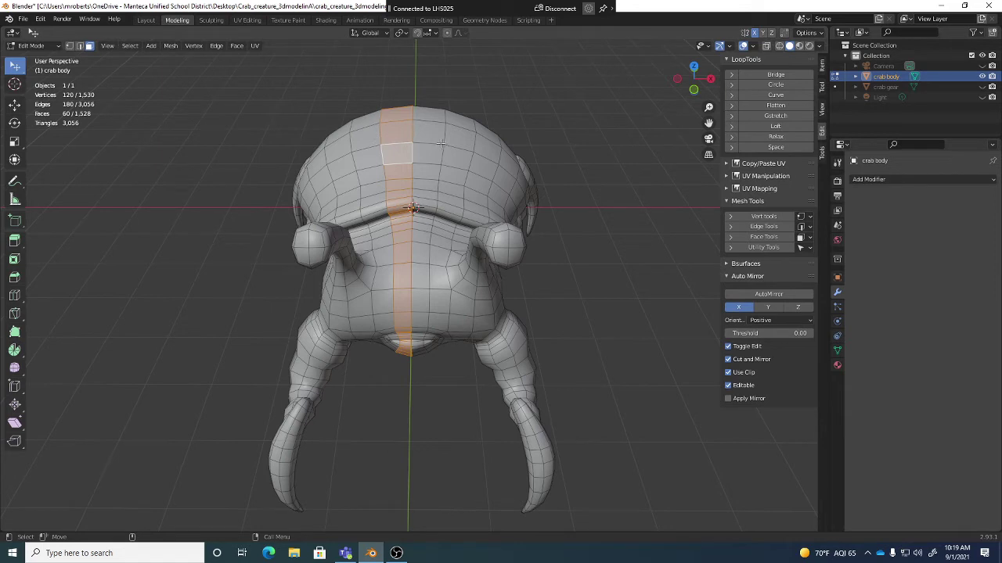
key("x")
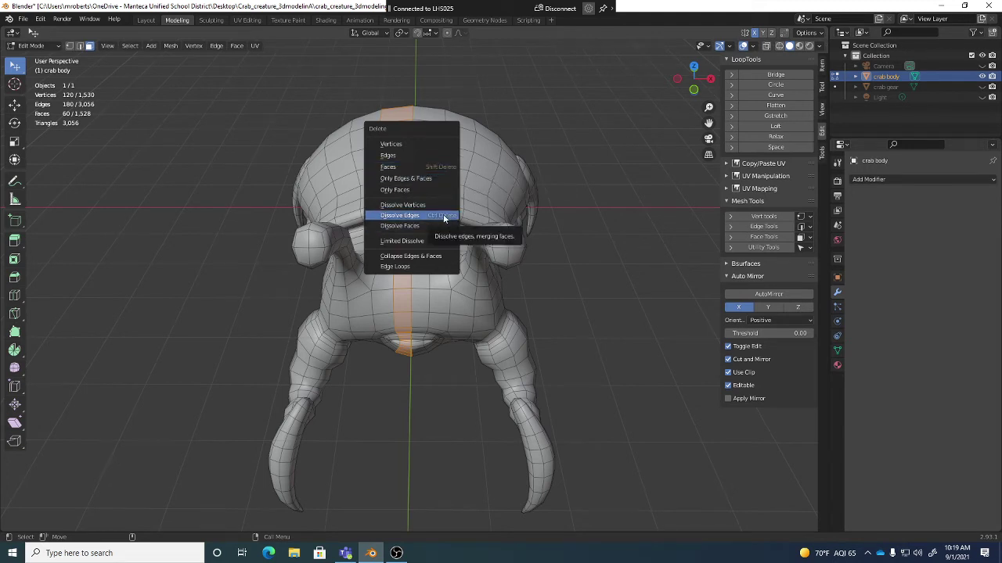
left_click(412, 166)
middle_click_drag(412, 165, 423, 259)
Select all linked faces of the crab body's separated half on the negative X side.
left_click(366, 149)
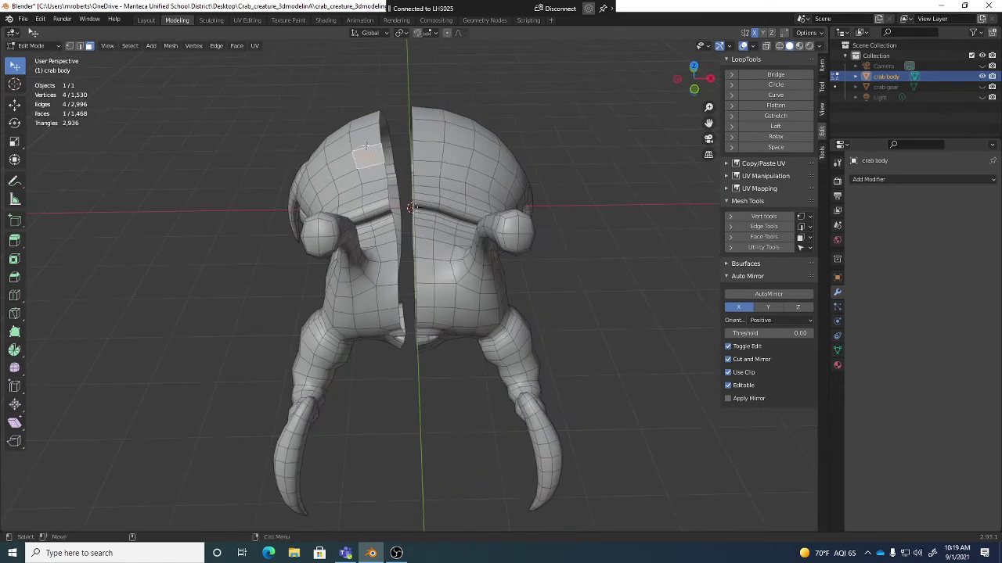
left_click(129, 46)
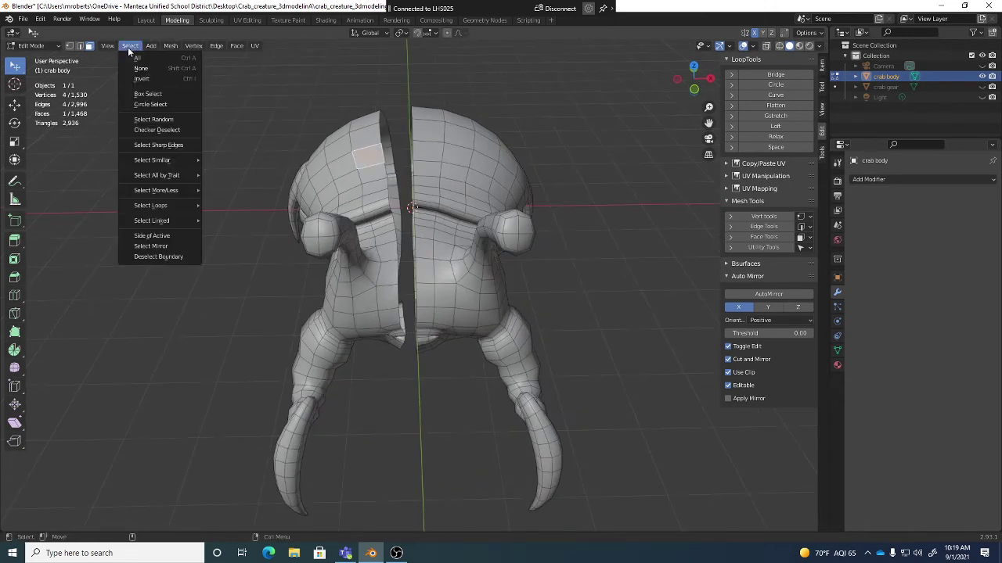
mouse_move(196, 221)
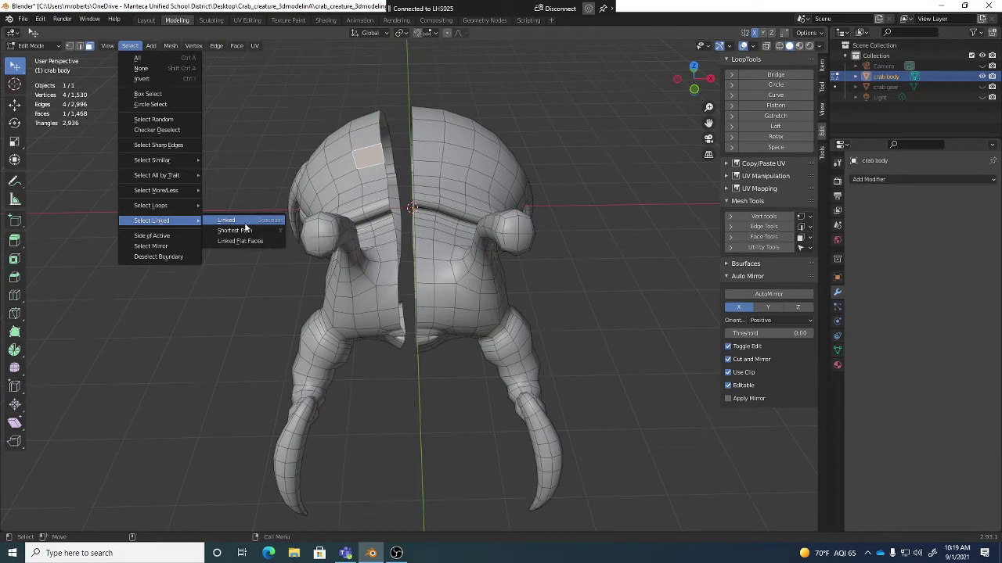
left_click(239, 221)
mouse_move(349, 162)
middle_mouse_down()
mouse_move(332, 145)
mouse_move(349, 180)
middle_mouse_up()
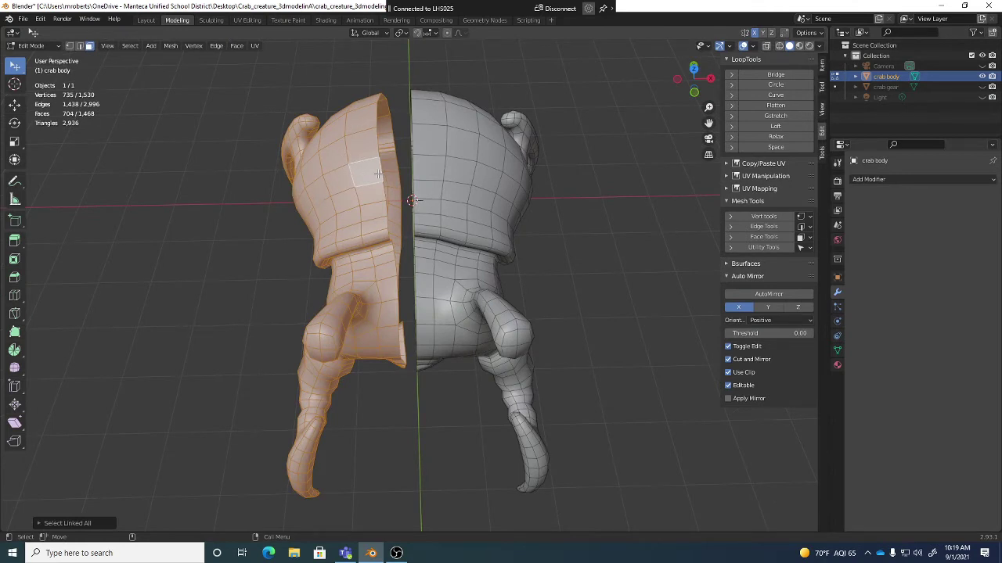
middle_click_drag(365, 169, 385, 174)
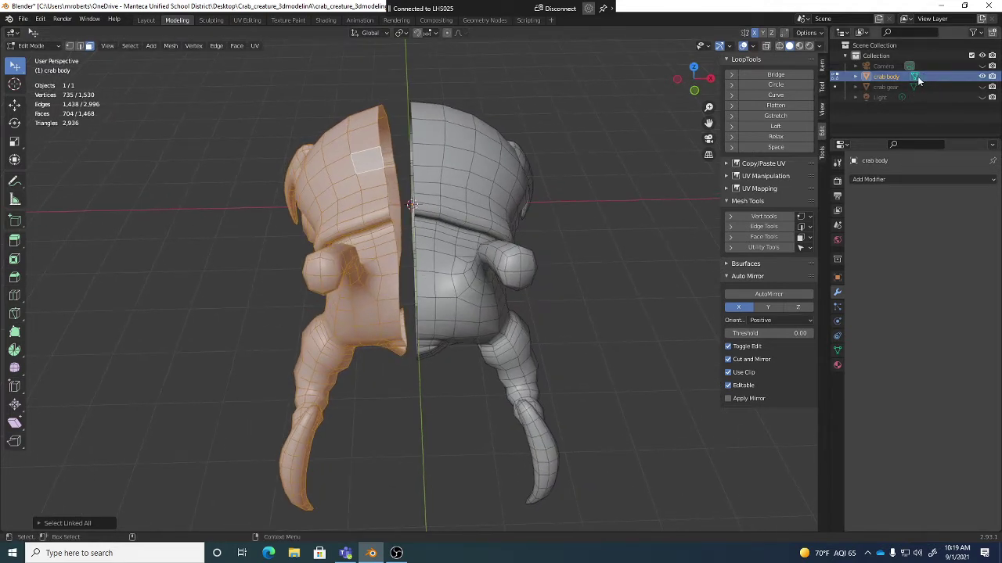
middle_click_drag(426, 214, 399, 135)
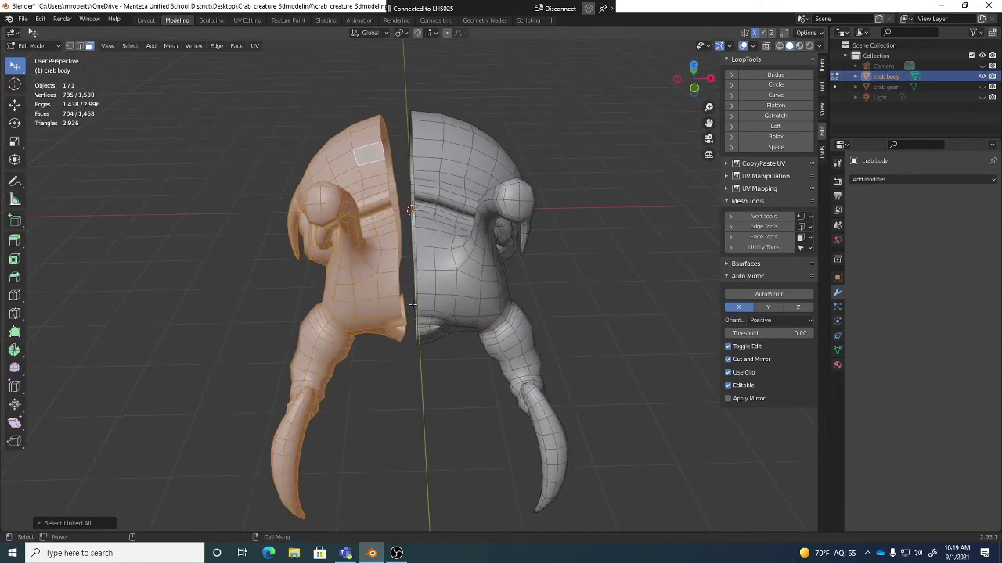
key("shift+space")
key("g")
left_click_drag(449, 304, 410, 241)
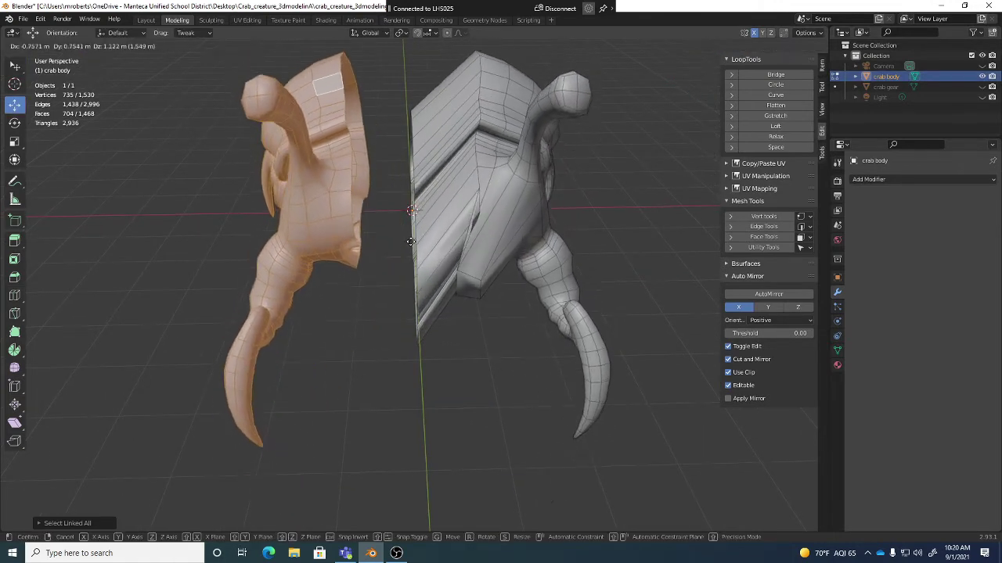
right_click(412, 231)
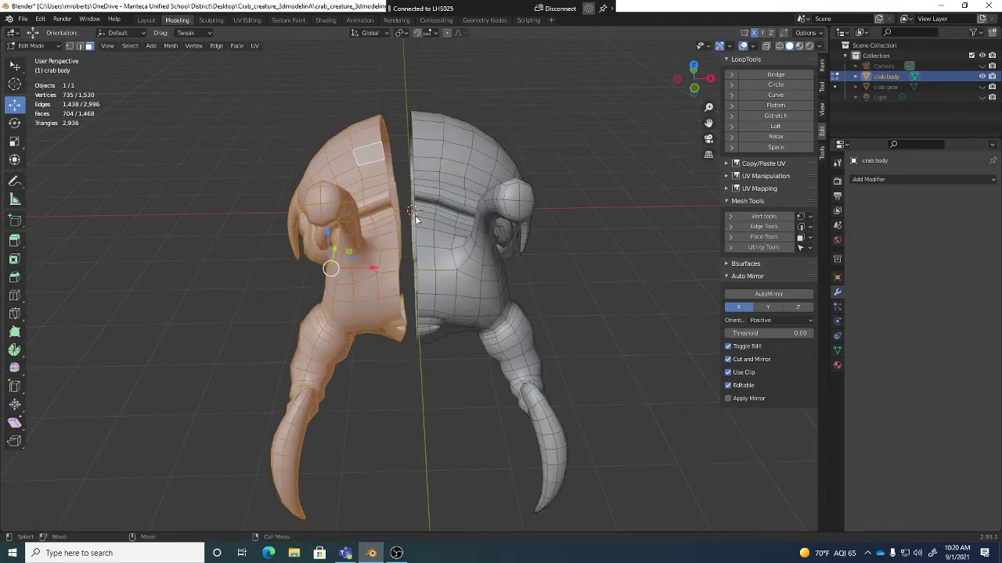
Delete all faces of the selected crab body half, leaving only the positive X half.
key("x")
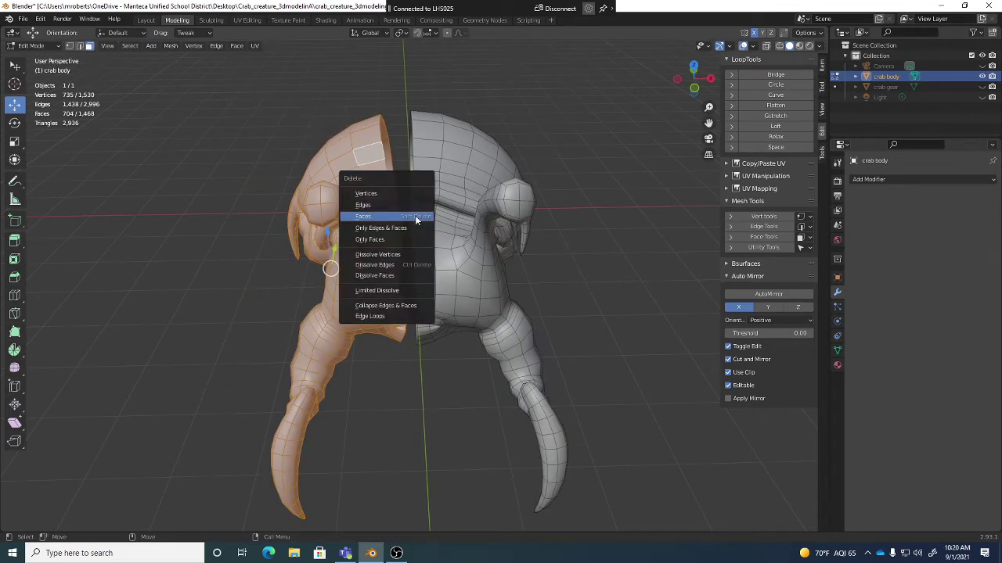
left_click(373, 223)
middle_click_drag(550, 259, 494, 230)
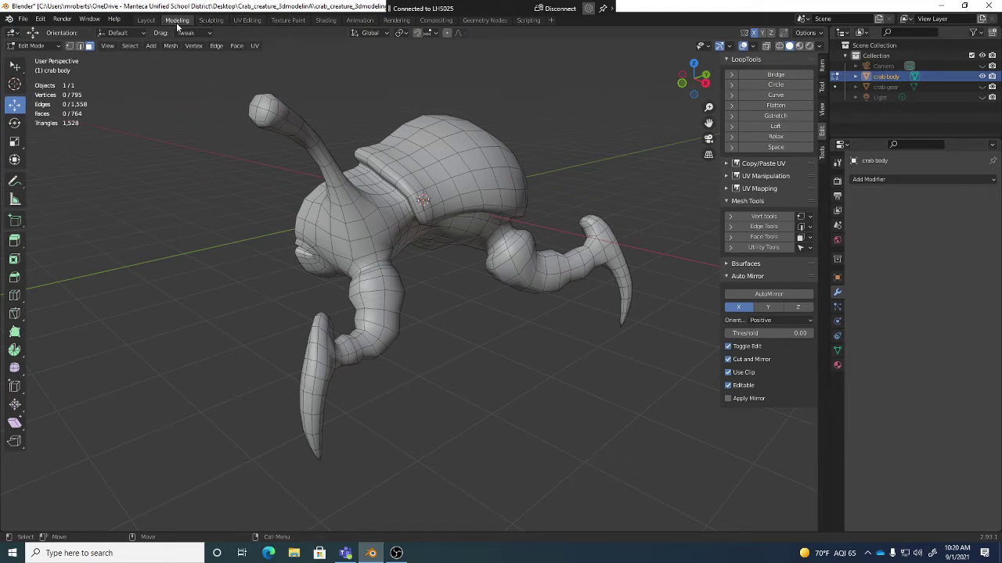
Switch to the UV Editing workspace and bring the remaining crab body half and the empty UV grid into view.
left_click(246, 21)
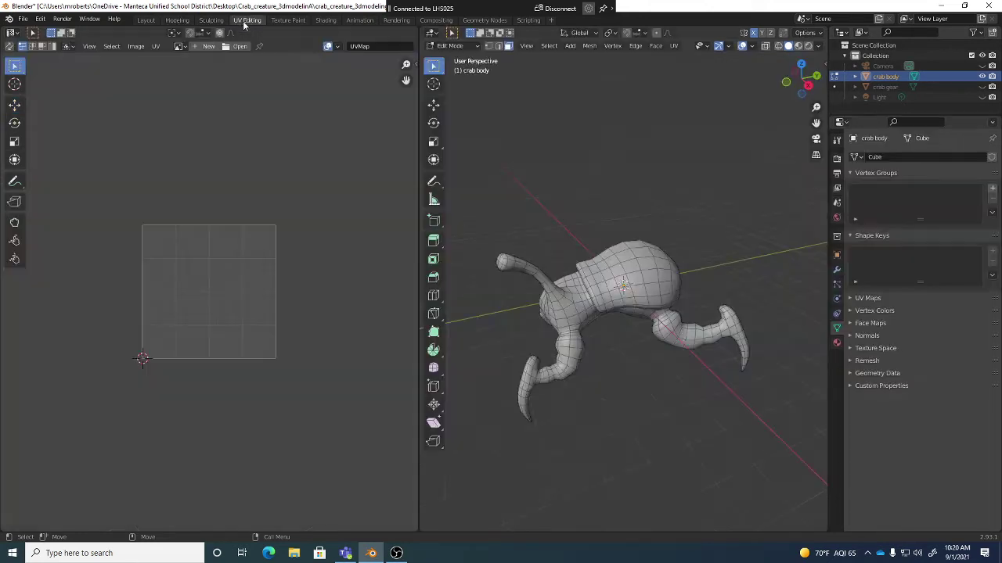
scroll(273, 281, "up", 4)
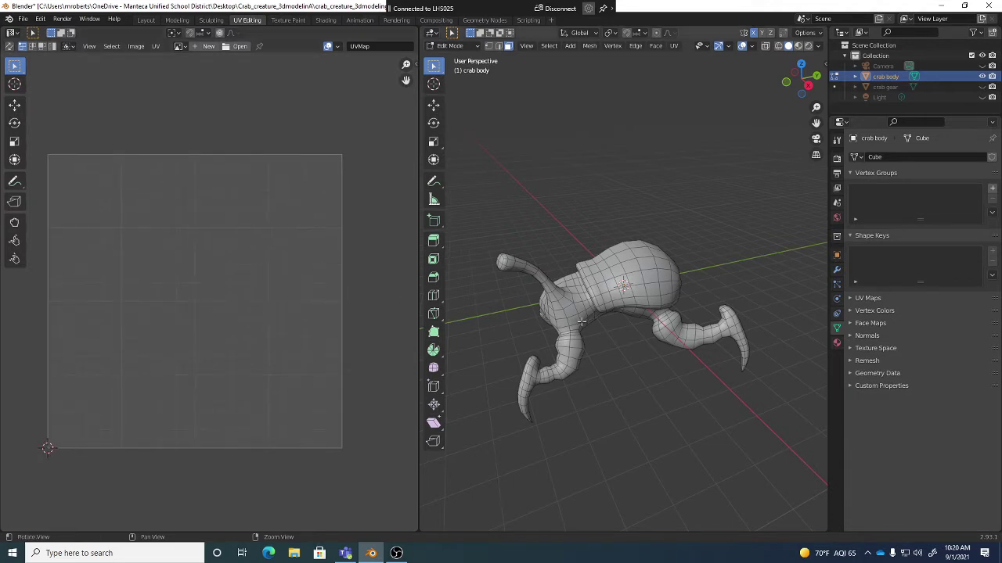
middle_click_drag(583, 321, 620, 324)
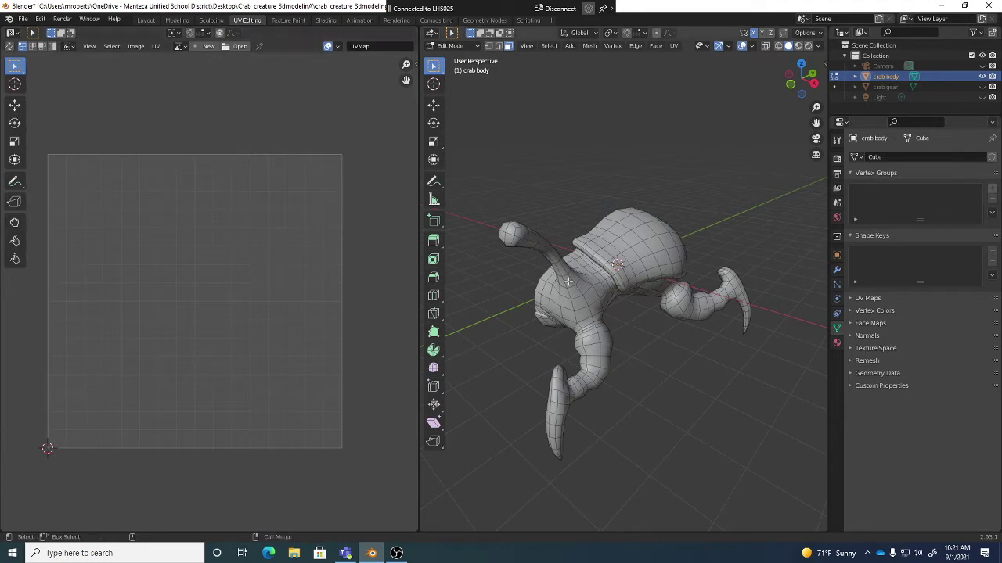
Show the crab body's material properties and display the 3D viewport in Material Preview shading.
middle_click_drag(673, 255, 658, 244)
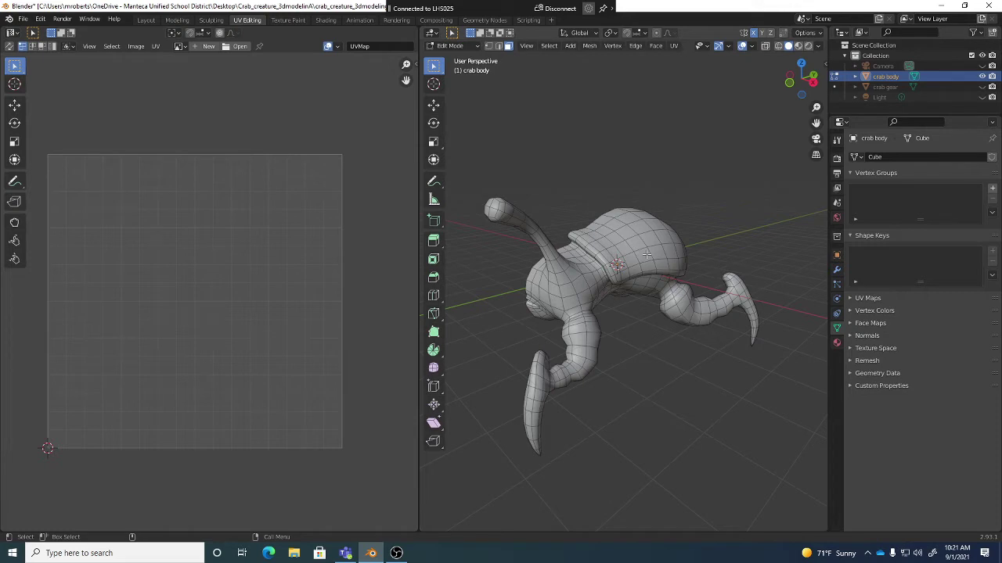
left_click(838, 344)
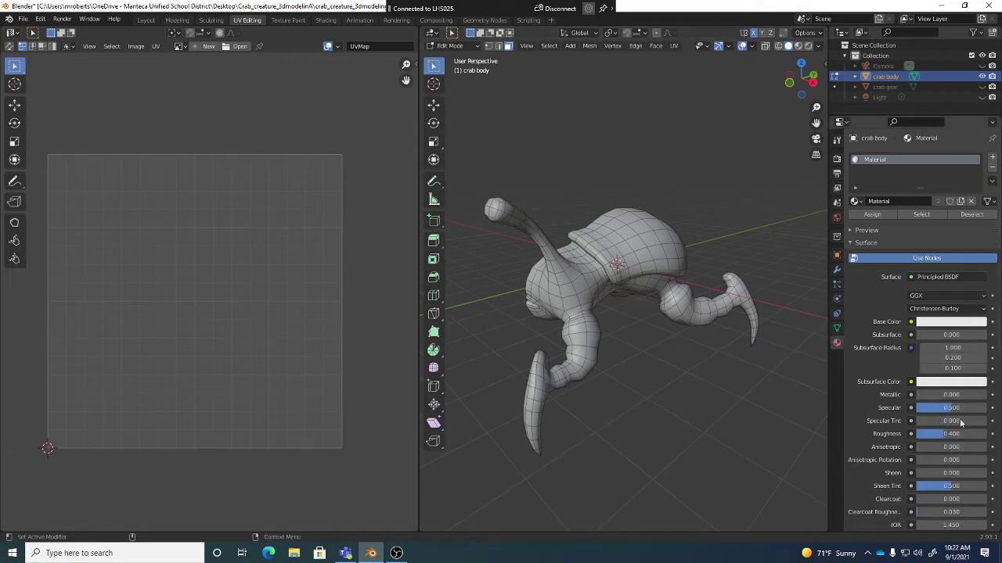
left_click(777, 46)
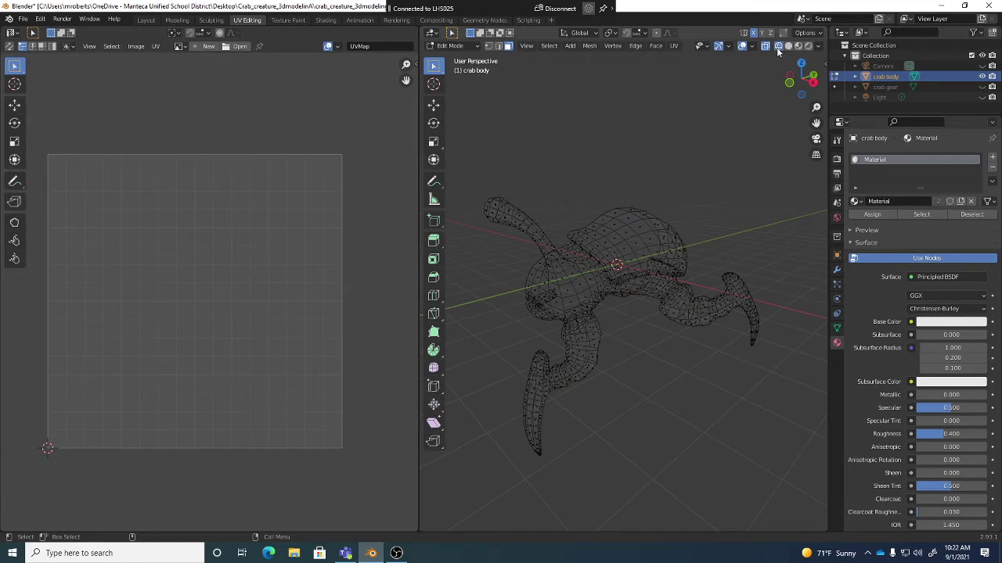
left_click(788, 46)
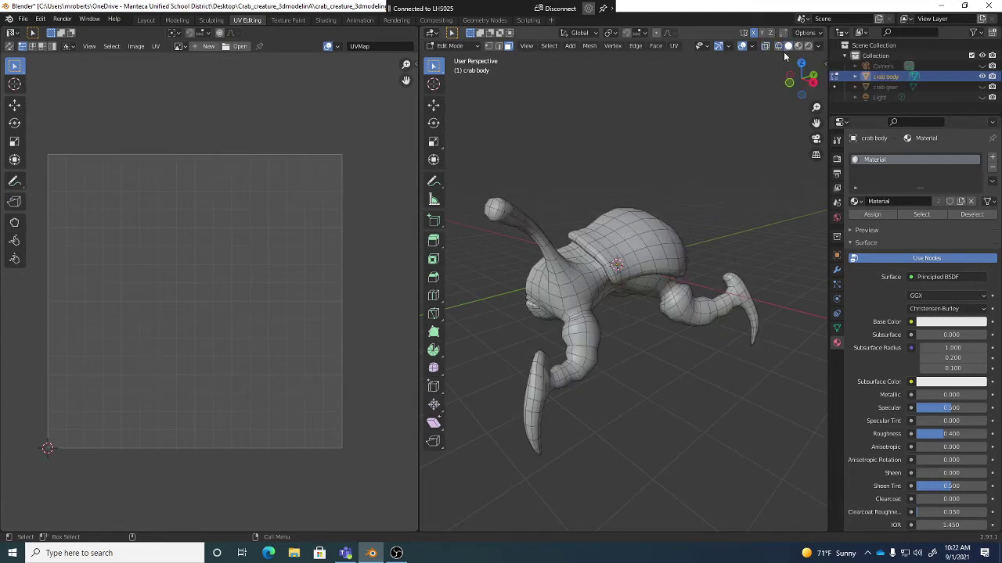
left_click(798, 47)
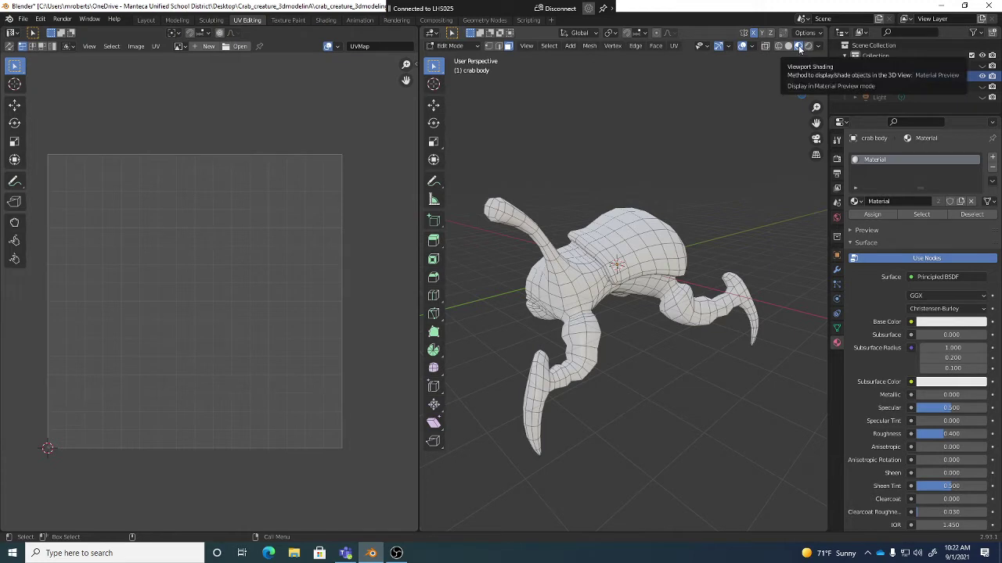
Set the crab material's Specular to 0.434 and Roughness to 0.444, keeping Metallic at 0.000 after trying a metallic look.
mouse_move(931, 395)
left_mouse_down()
mouse_move(979, 395)
mouse_move(923, 408)
mouse_move(947, 408)
left_mouse_up()
mouse_move(951, 433)
left_mouse_down()
mouse_move(919, 434)
mouse_move(947, 433)
left_mouse_up()
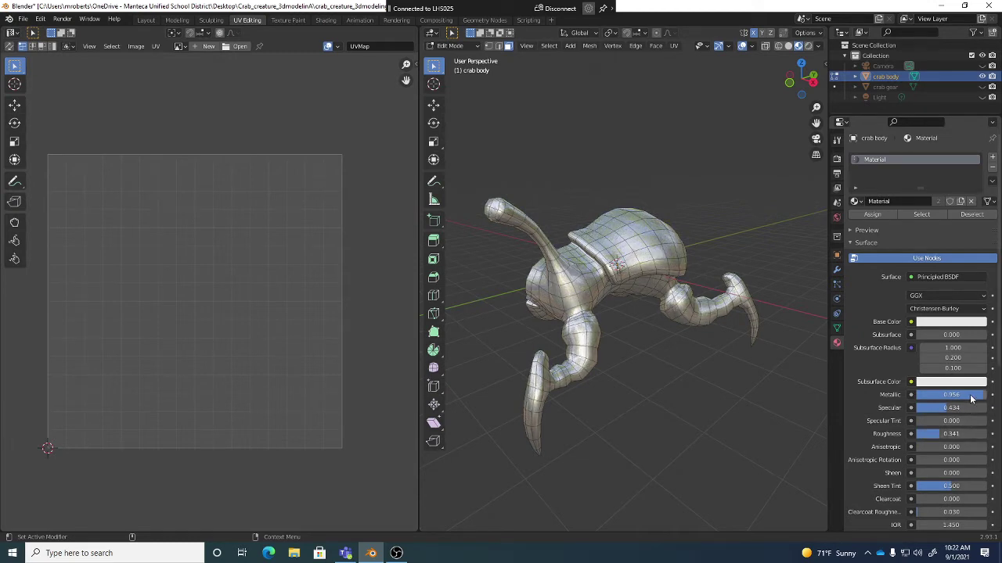
left_click_drag(970, 398, 919, 395)
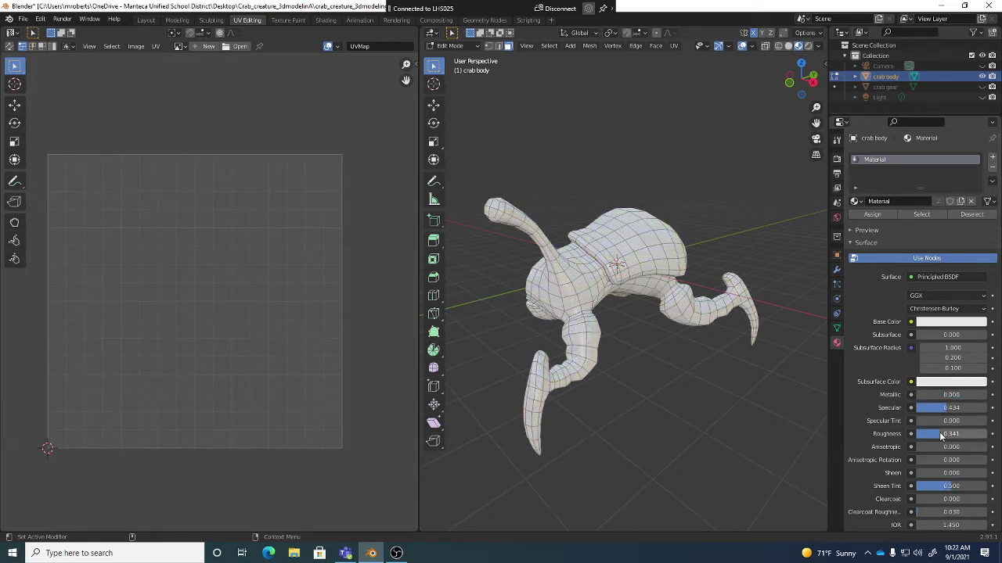
left_click_drag(941, 433, 948, 433)
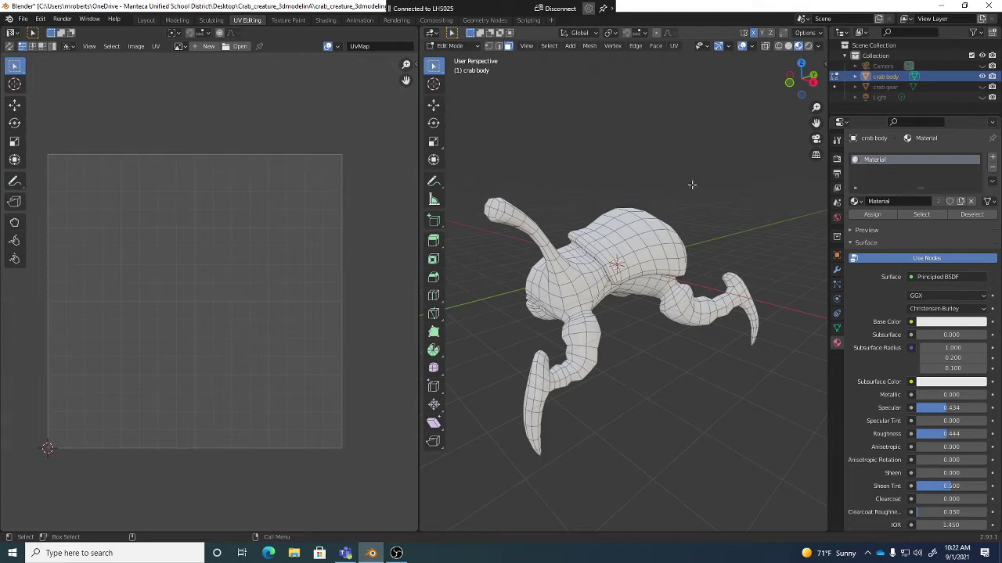
Compare the crab body in wireframe, solid and rendered viewport shading, ending back in Material Preview.
left_click(780, 45)
left_click(790, 47)
left_click(810, 45)
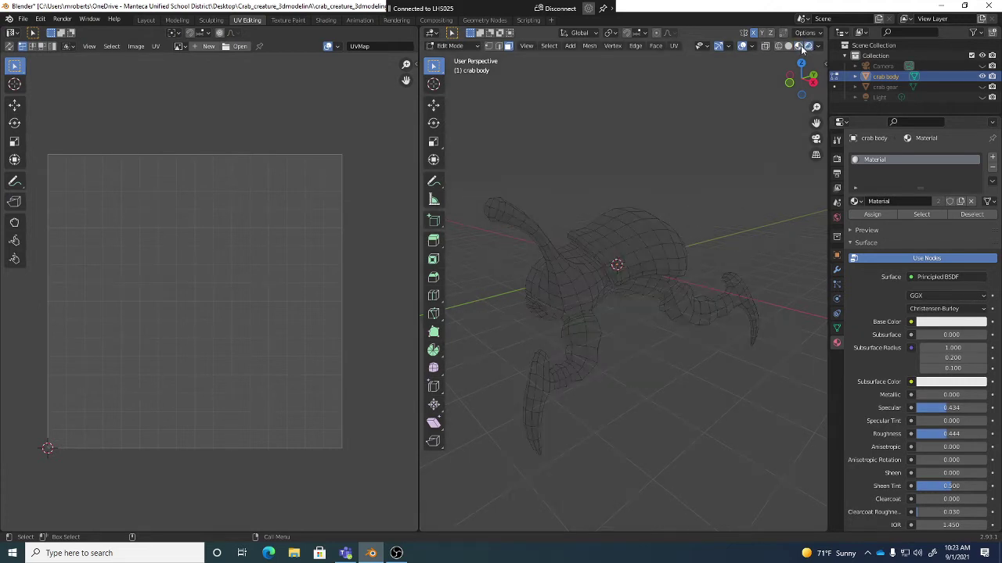
left_click(798, 48)
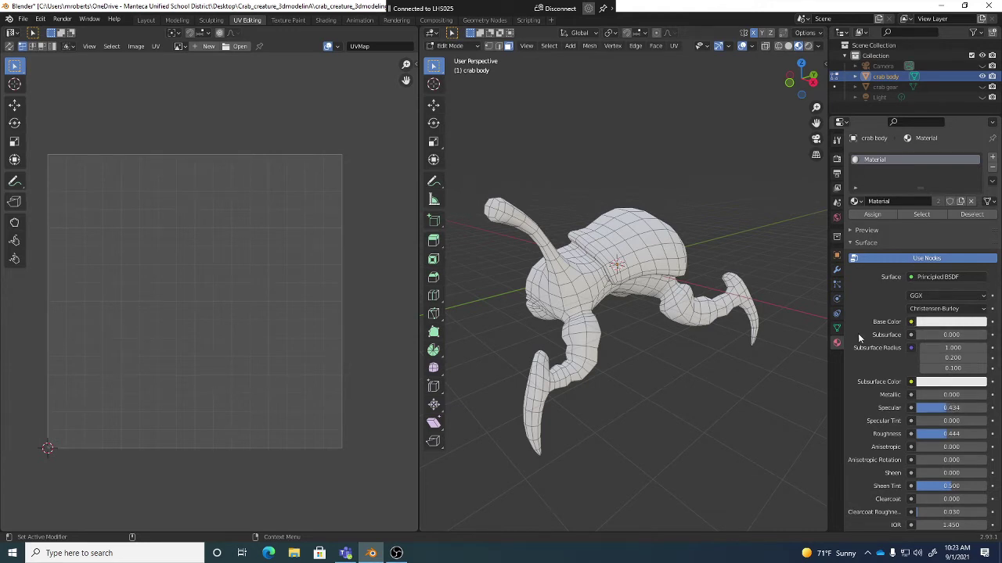
Tint the crab material's Base Color a very pale pink and brighten it.
left_click(931, 295)
left_click(948, 324)
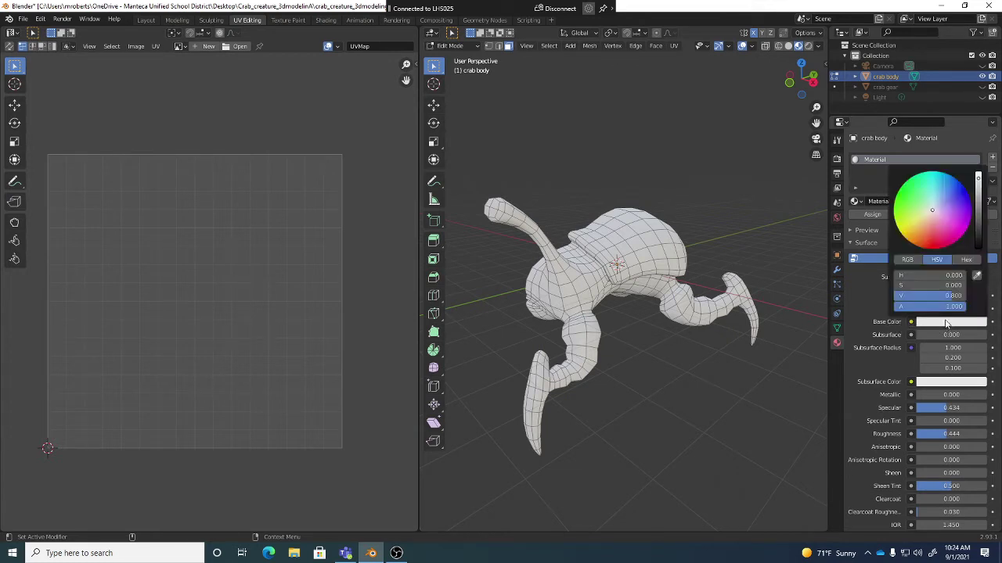
mouse_move(936, 223)
left_mouse_down()
mouse_move(934, 238)
mouse_move(932, 213)
left_mouse_up()
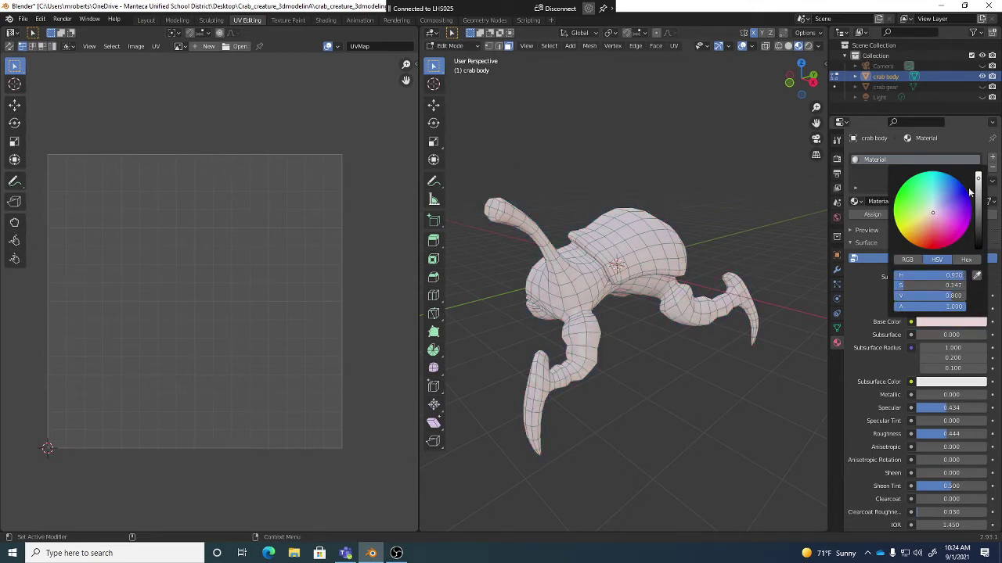
left_click_drag(978, 184, 978, 177)
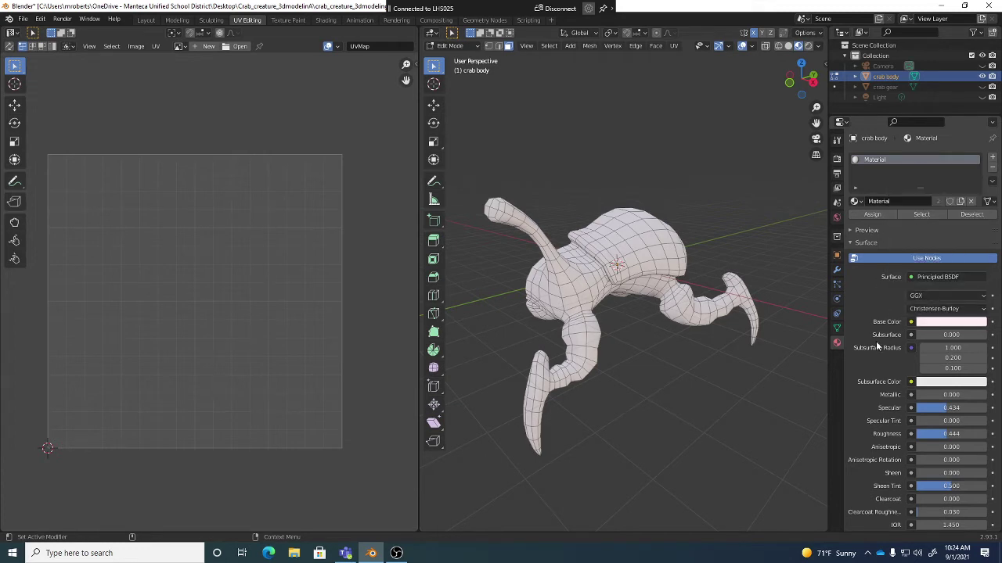
left_click(945, 322)
Connect an Image Texture to the crab material's Base Color and keep its texture settings expanded.
left_click(911, 322)
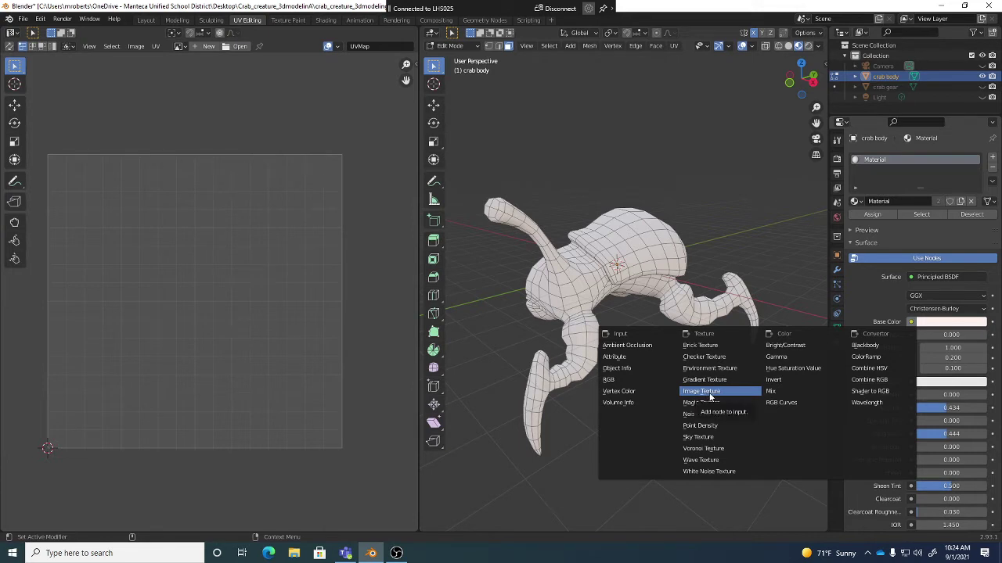
left_click(709, 392)
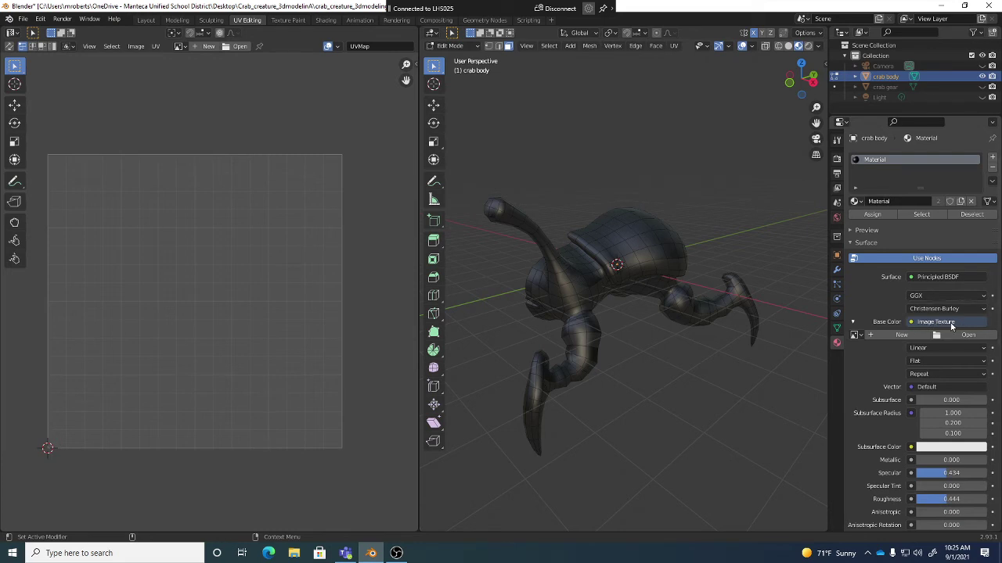
left_click(853, 320)
left_click(853, 321)
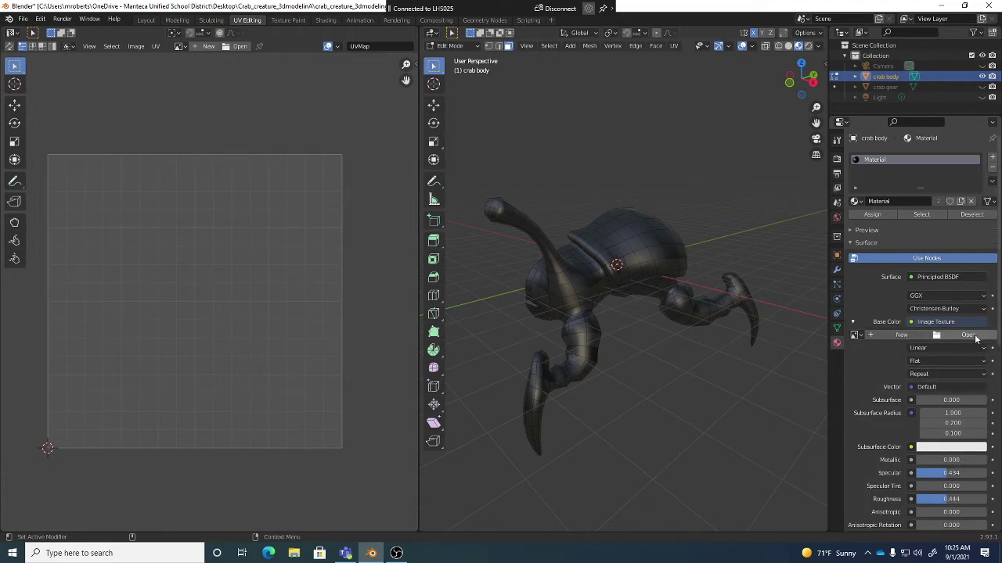
Start a new image for the Base Color texture with a width and height of 2048 px.
left_click(900, 335)
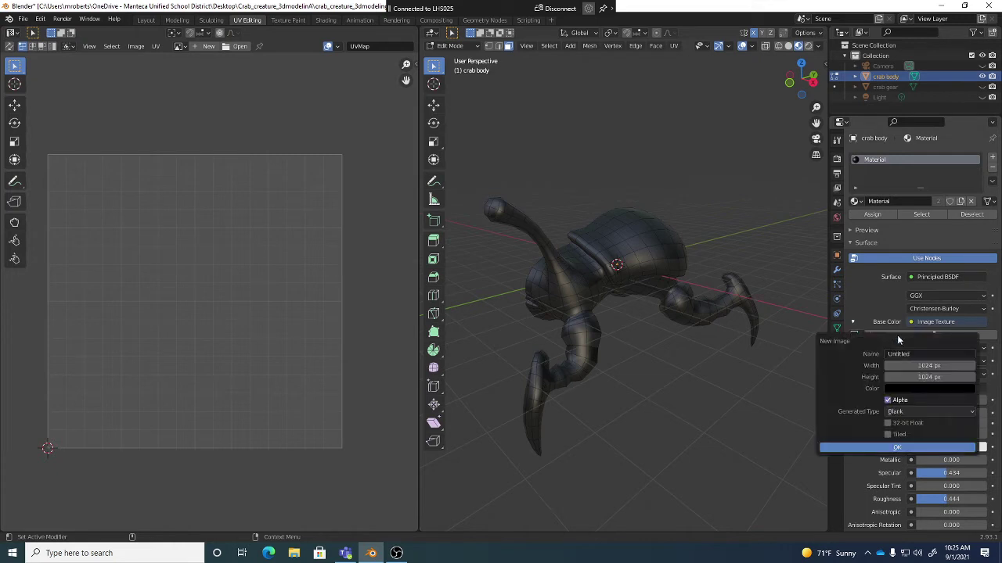
left_click(948, 365)
type("2048")
key("Return")
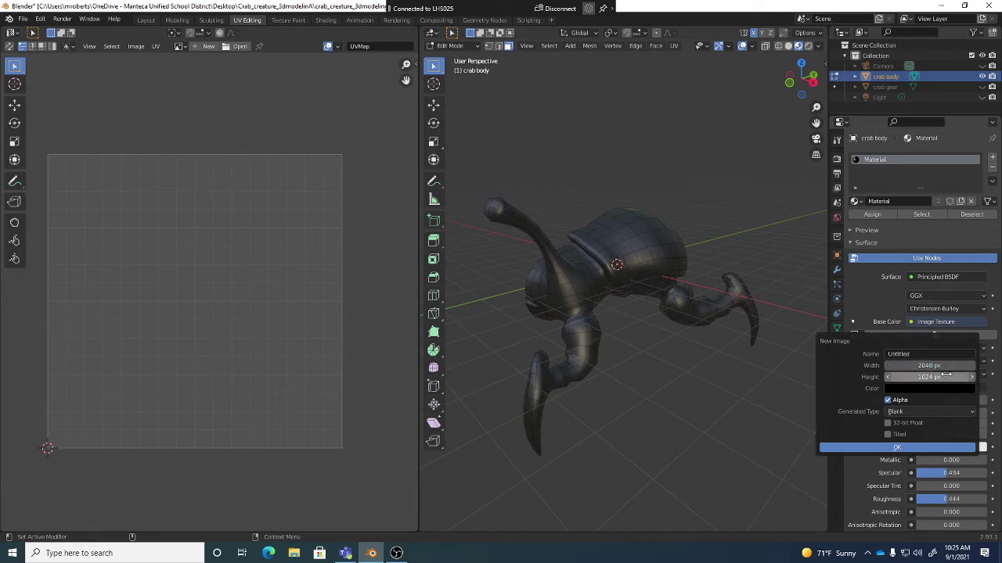
left_click(946, 377)
type("20")
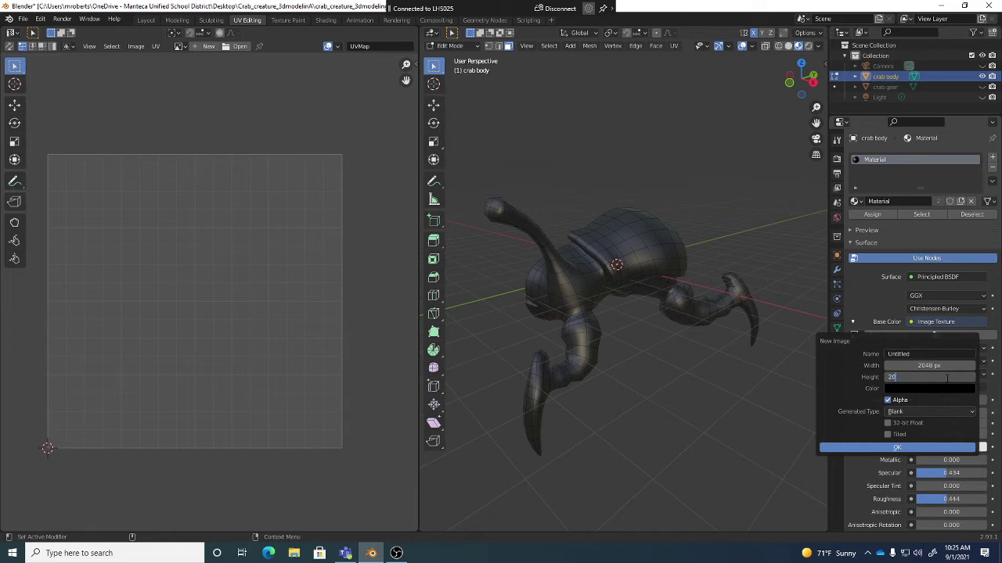
type("48")
key("Return")
Choose UV Grid as the new image's generated type and create the image.
left_click(915, 412)
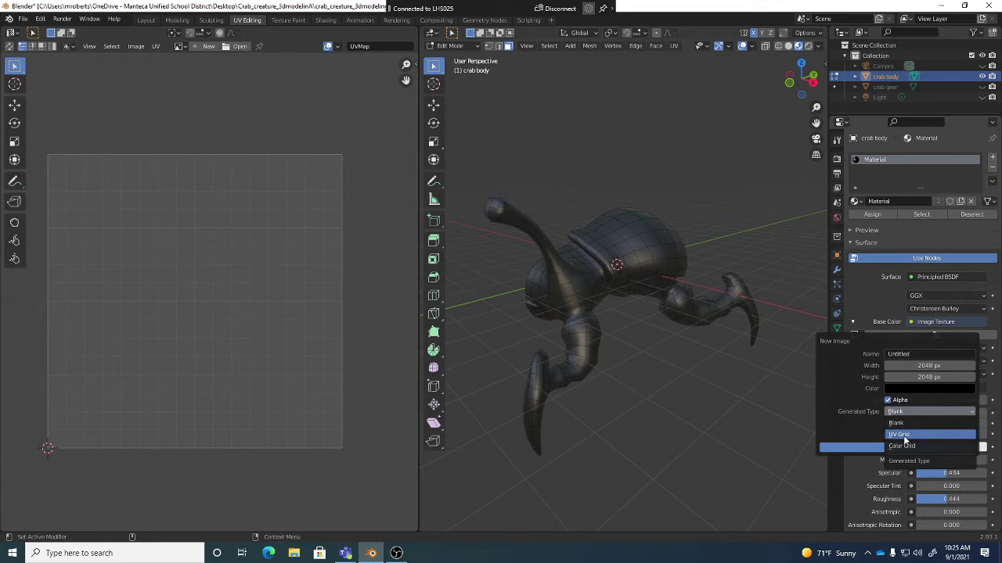
left_click(904, 412)
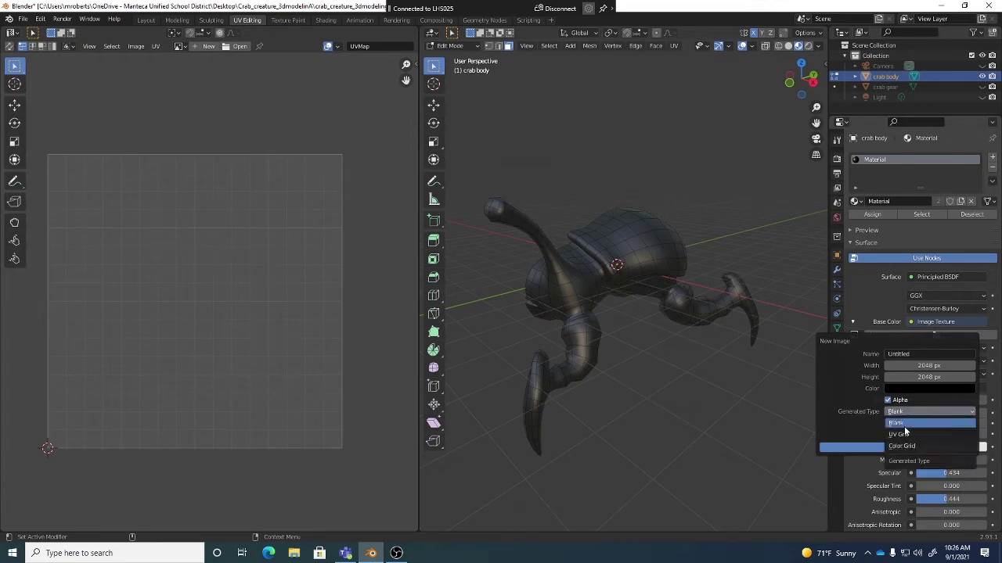
left_click(906, 436)
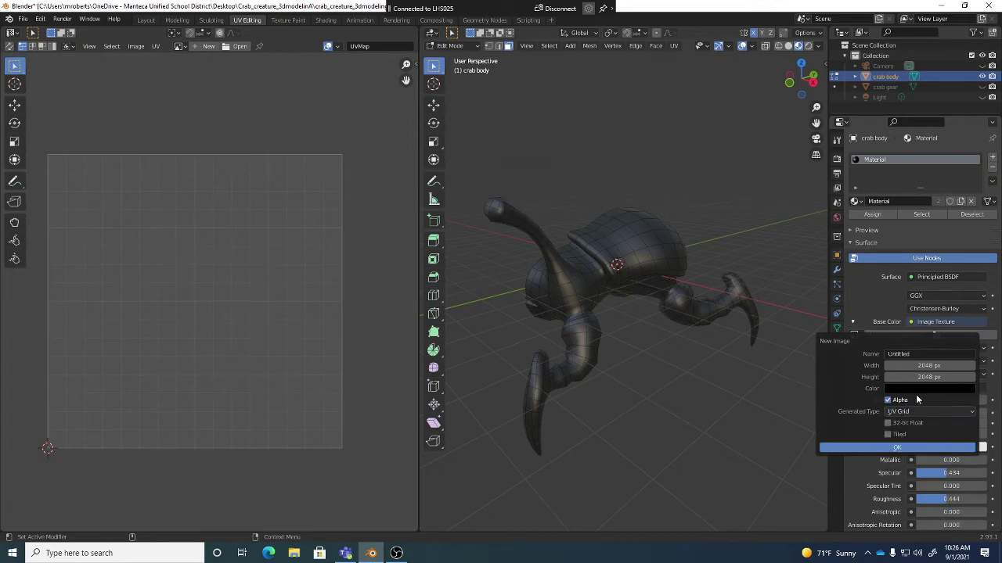
left_click(902, 448)
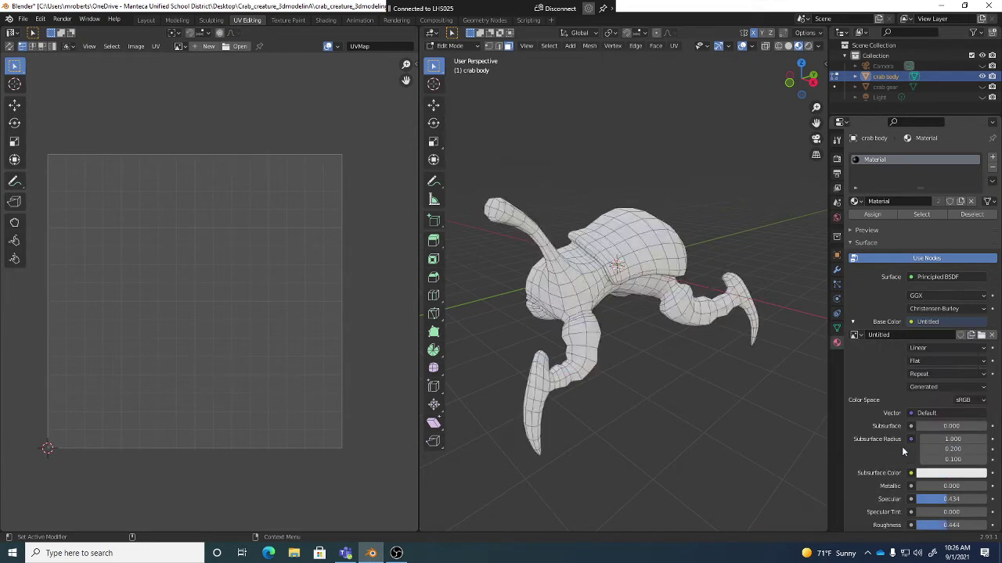
Refresh the Material Preview shading to inspect the checker pattern on the crab's shell and legs, and save the file.
left_click(789, 47)
left_click(798, 47)
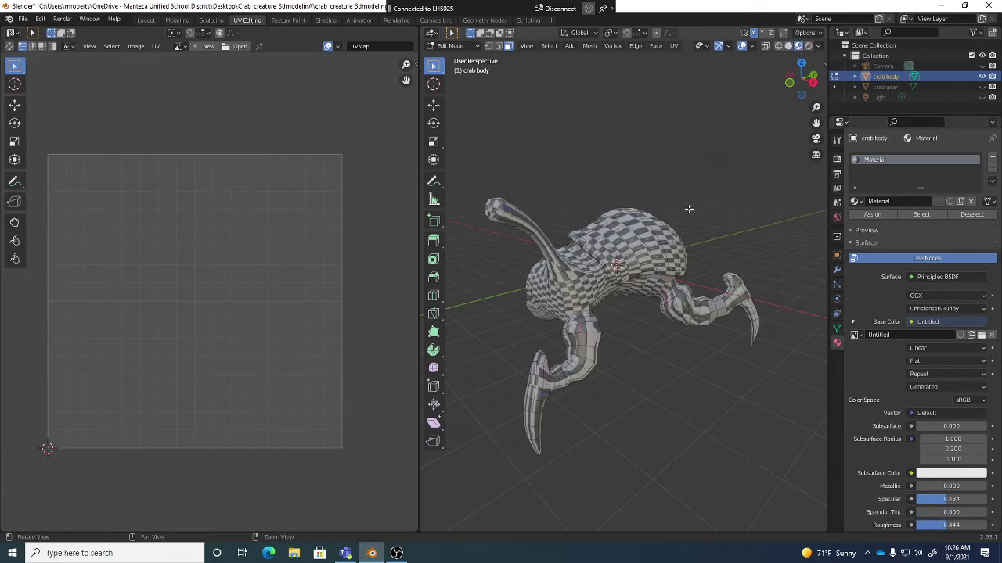
middle_click_drag(688, 211, 815, 25)
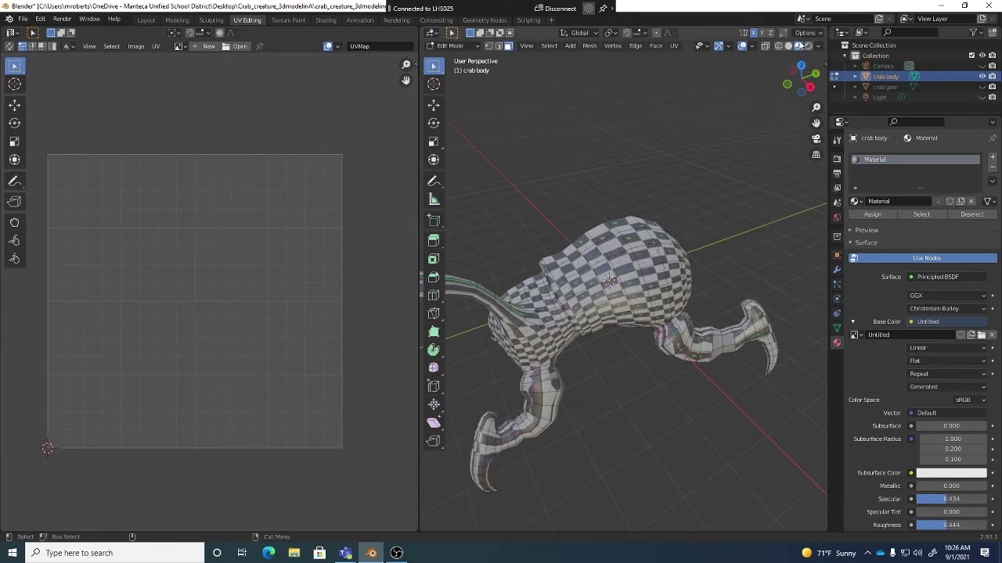
middle_click_drag(670, 165, 587, 258)
middle_click_drag(659, 254, 620, 188)
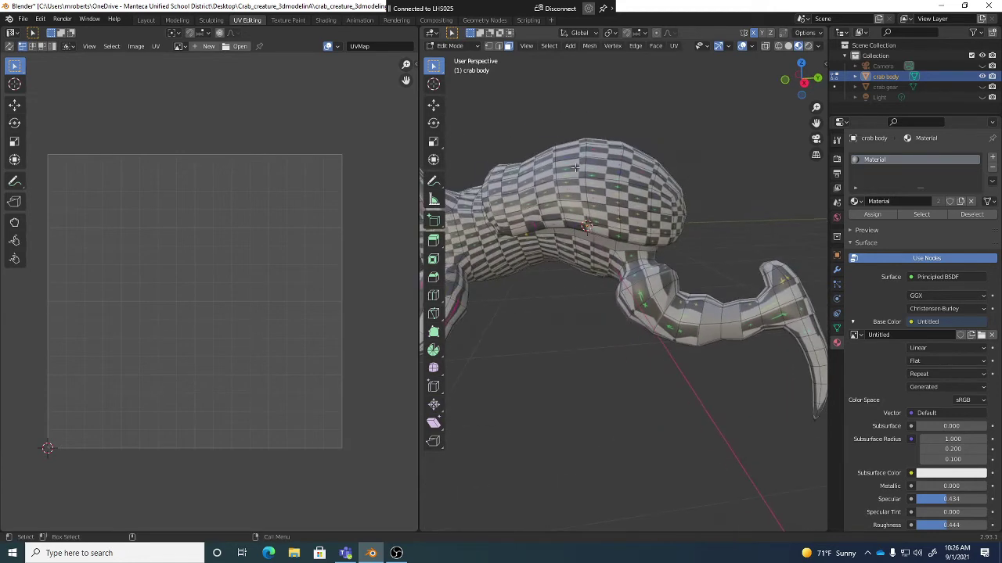
middle_click_drag(537, 190, 639, 173)
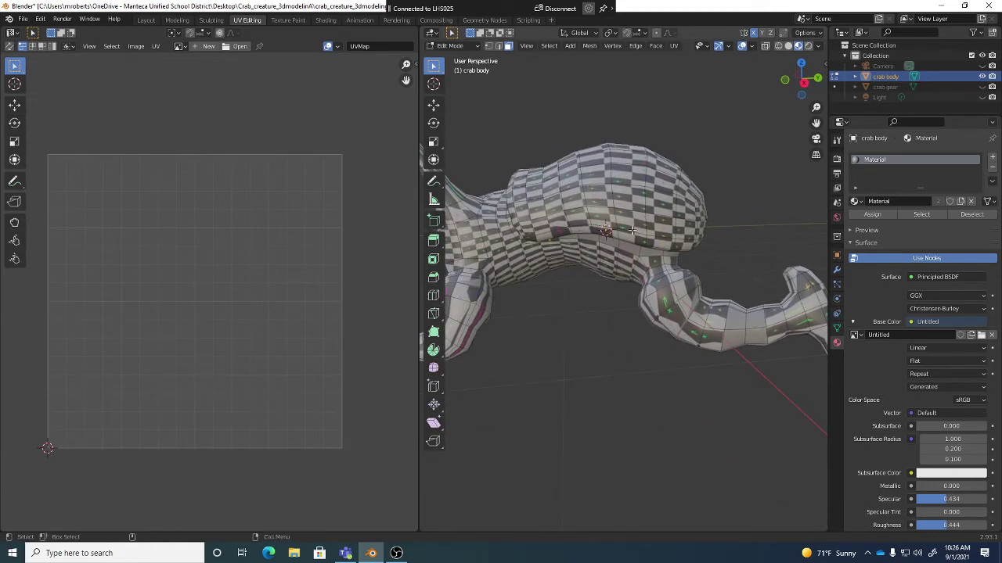
middle_click_drag(631, 228, 684, 247)
key("ctrl+s")
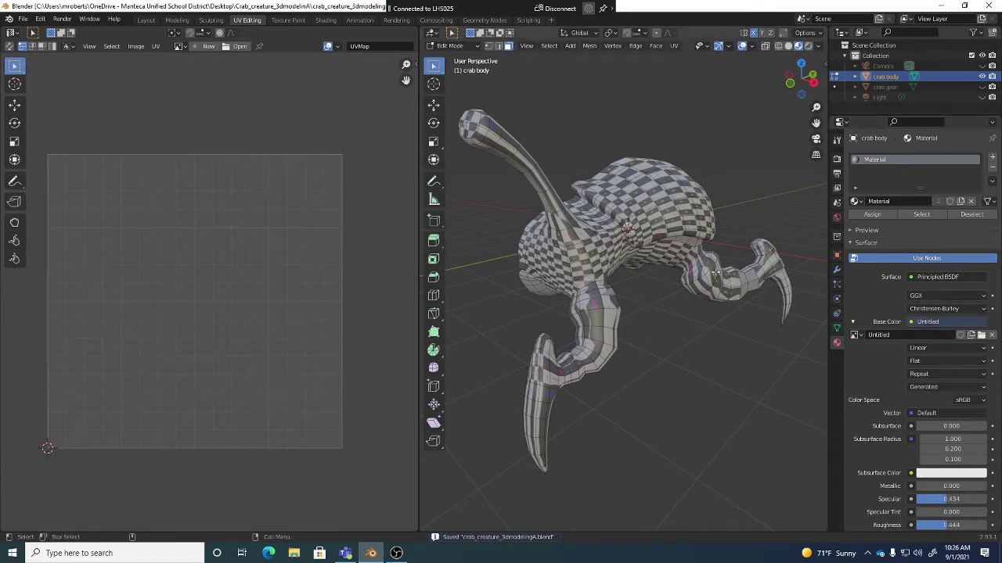
middle_click_drag(671, 258, 666, 251)
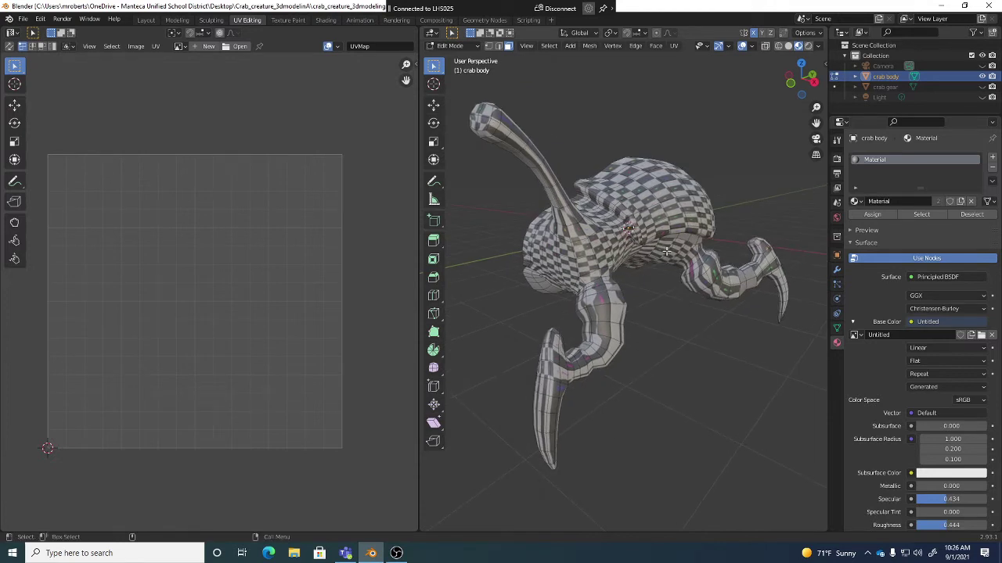
Rename the crab body mesh's UV map to "crab body".
left_click(837, 329)
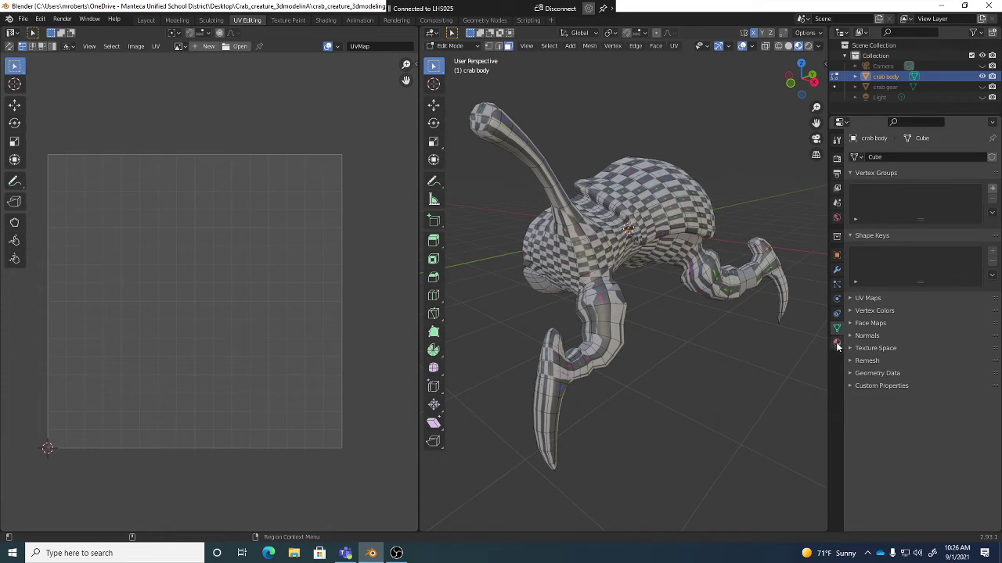
left_click(865, 298)
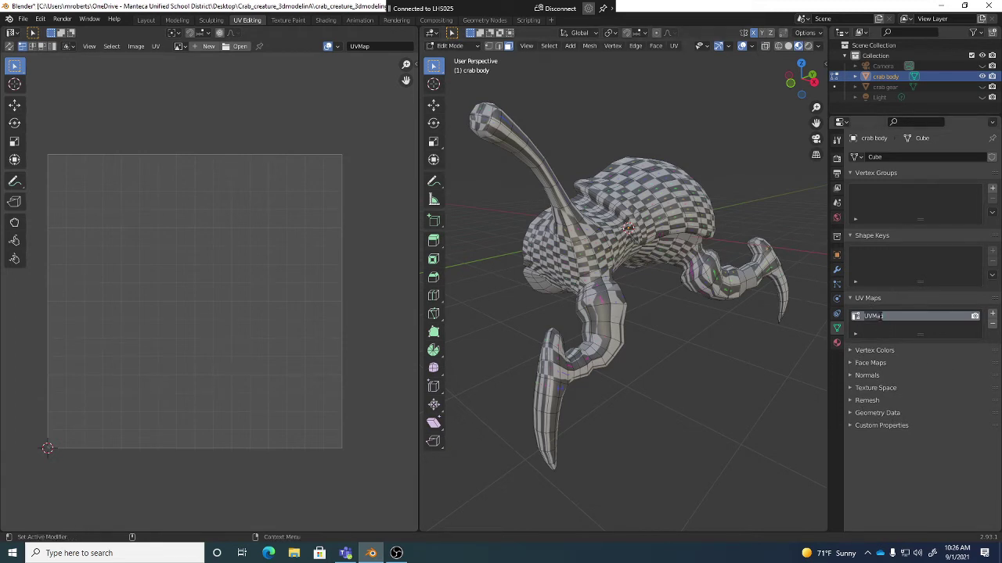
type("crab body")
key("Return")
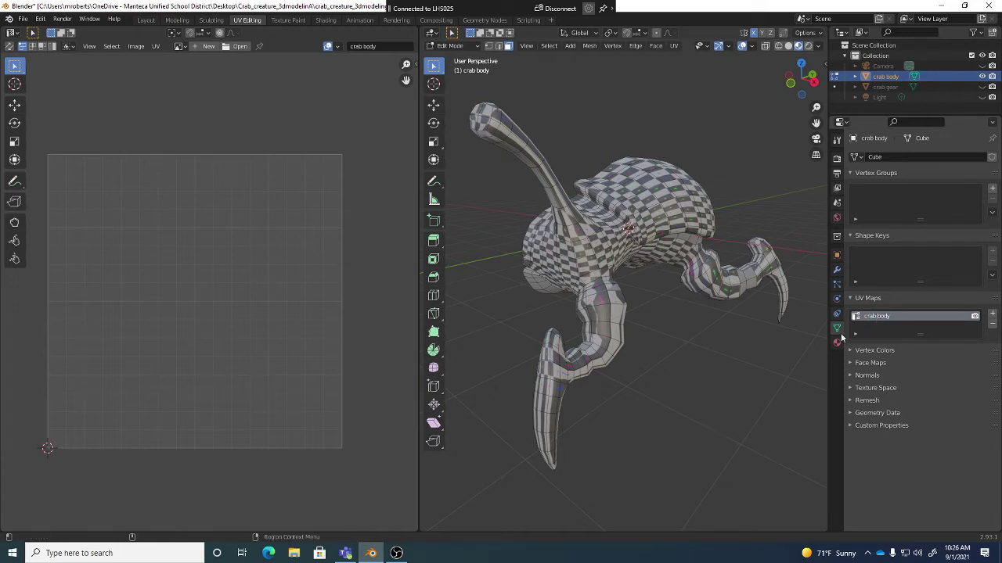
Return the 3D viewport to Solid shading after briefly viewing the crab body as a wireframe.
middle_click_drag(683, 292, 702, 288)
left_click(788, 46)
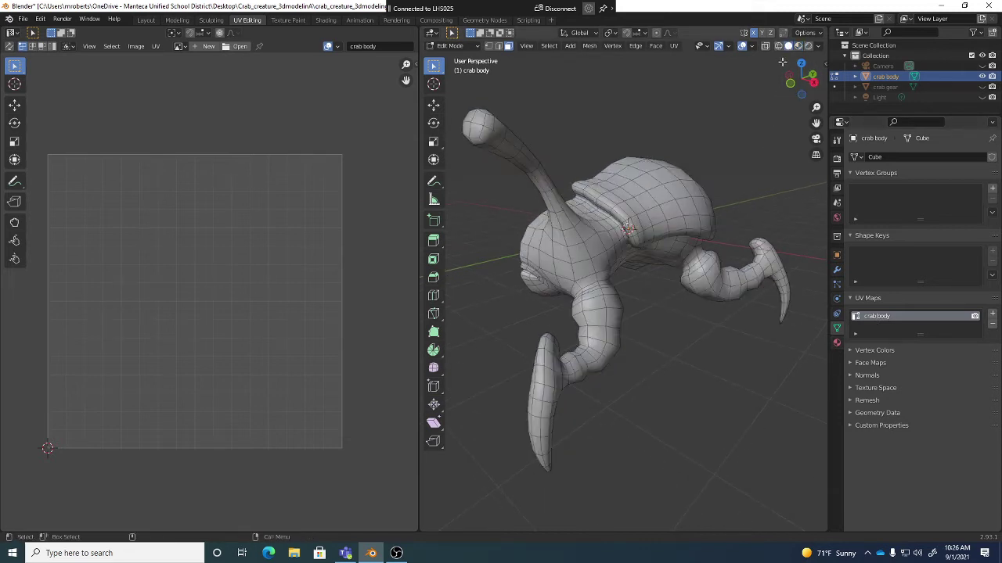
left_click(777, 48)
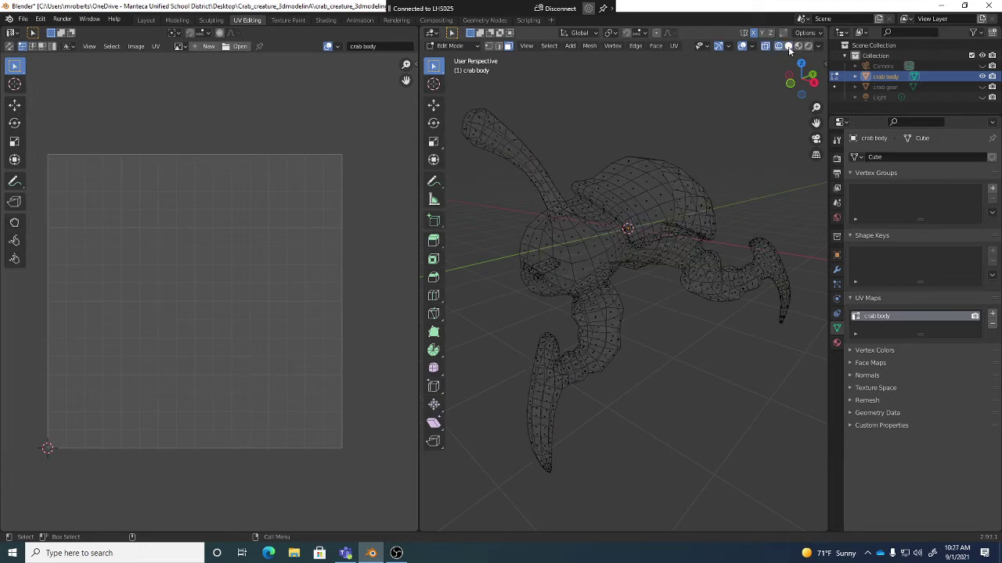
left_click(788, 46)
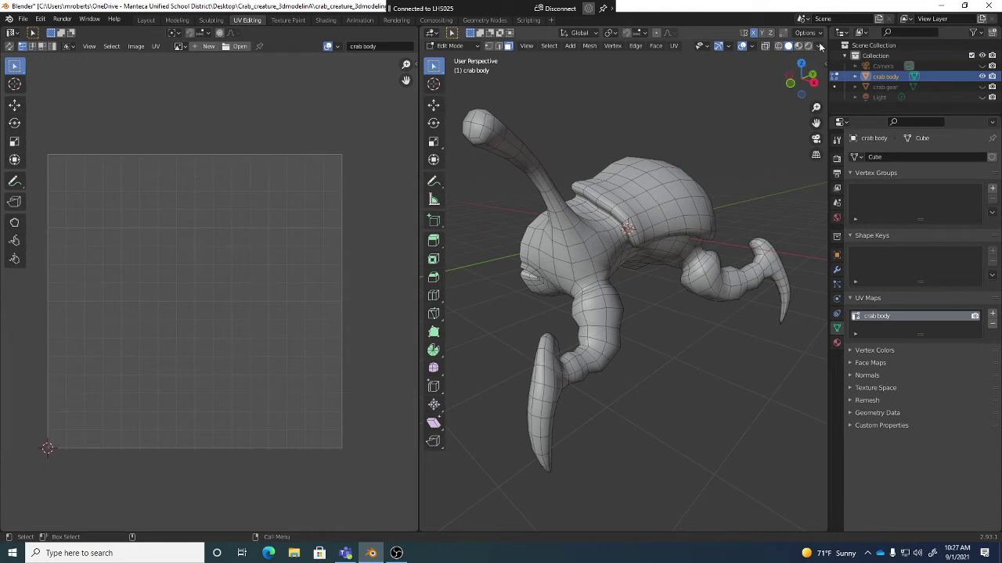
Examine how the checker pattern stretches across the shell and legs in Material Preview shading, and return to Solid shading.
left_click(820, 47)
left_click(797, 45)
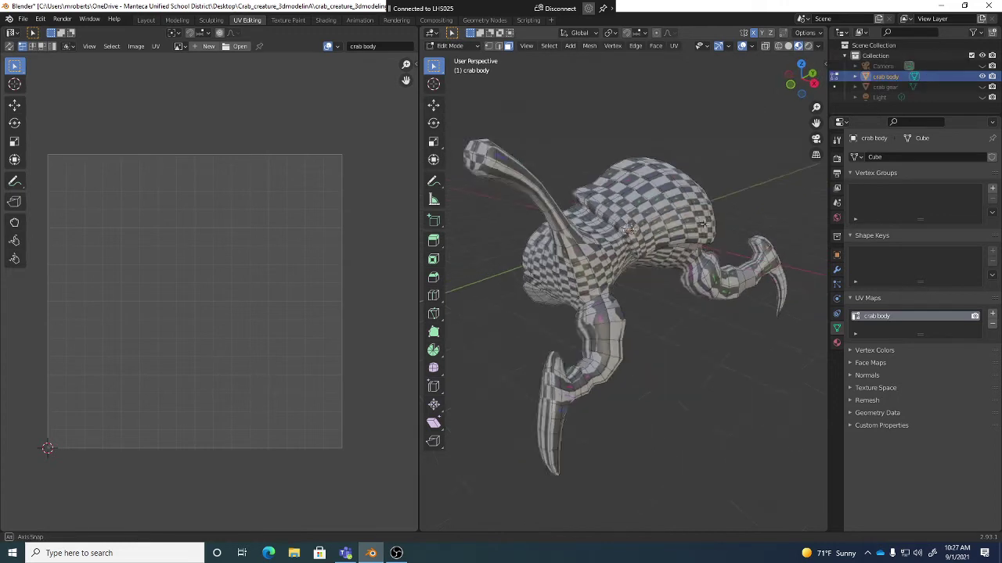
left_click_drag(802, 78, 938, 216)
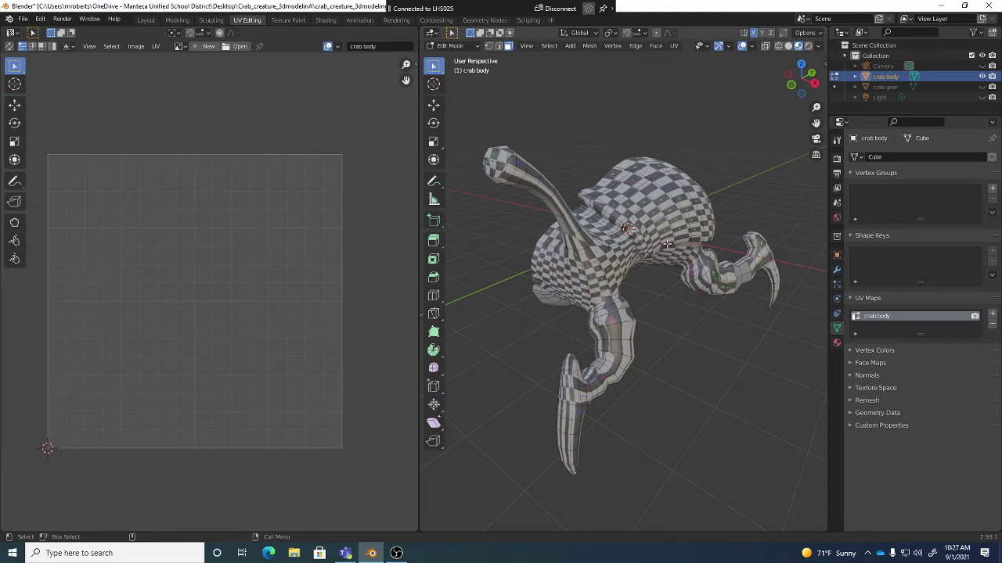
middle_click_drag(667, 244, 604, 199)
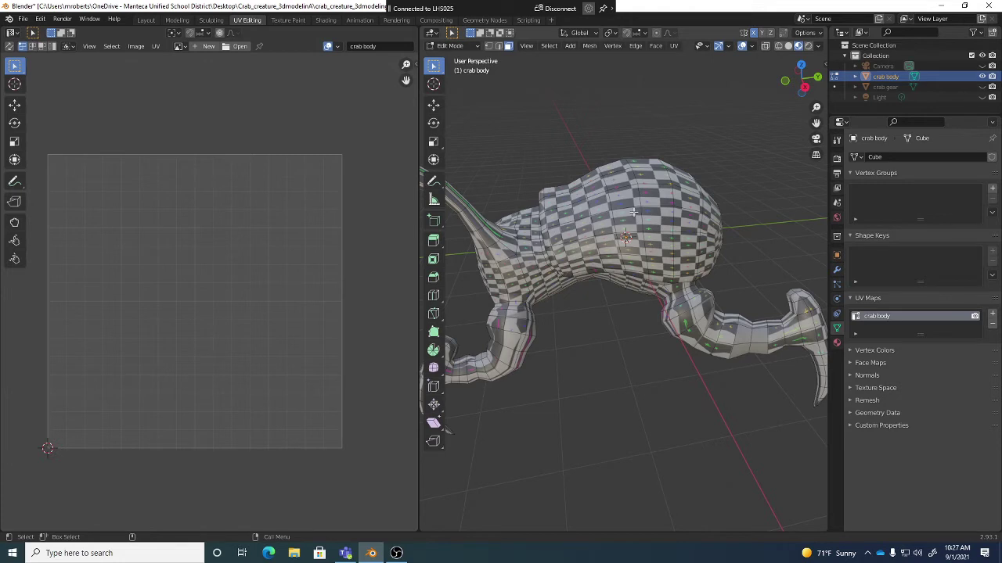
middle_click_drag(694, 257, 675, 239)
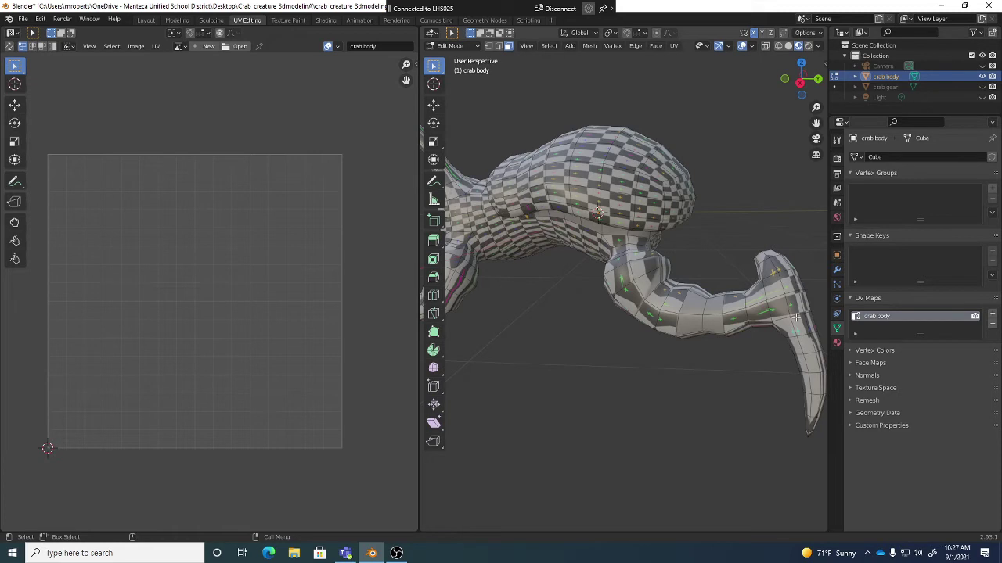
middle_click_drag(621, 161, 599, 191)
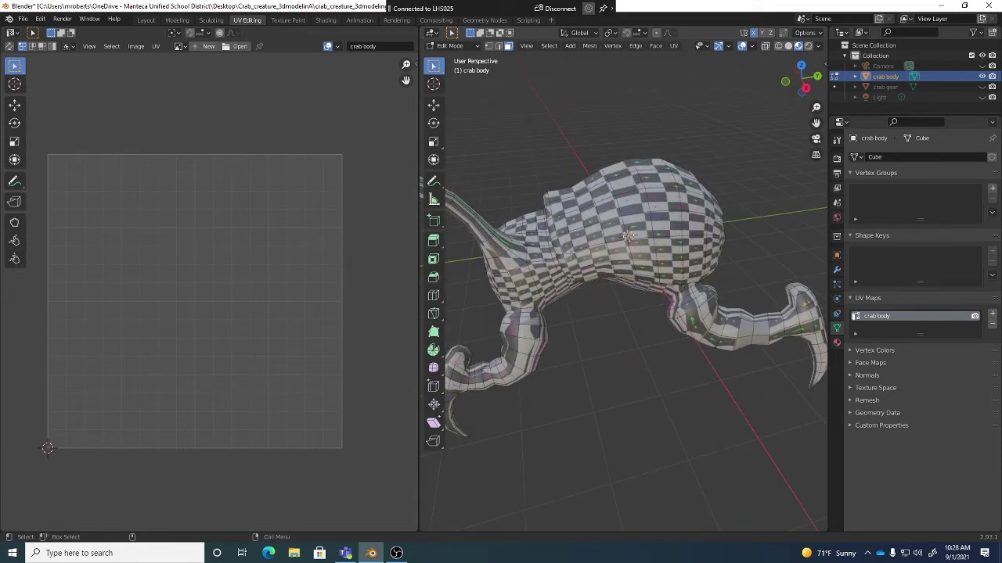
middle_click_drag(571, 253, 679, 227)
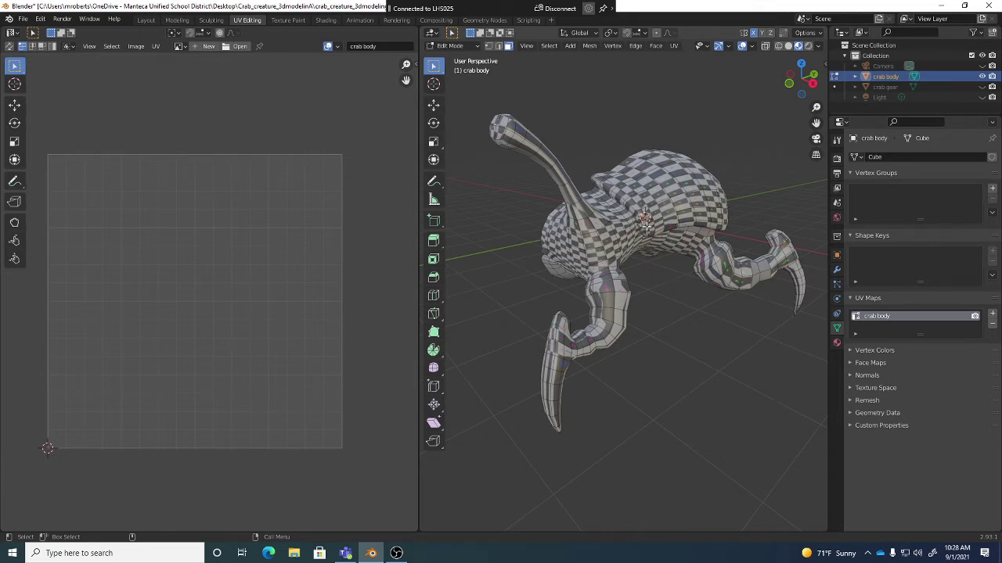
left_click(789, 47)
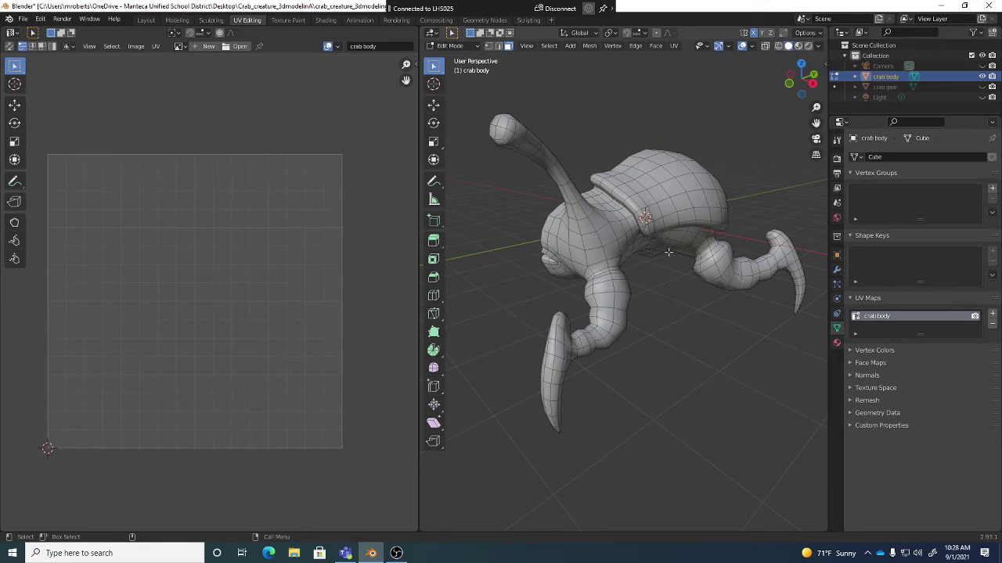
Switch to edge selection and select the edge loops where the front and rear legs join the crab's body.
key("2")
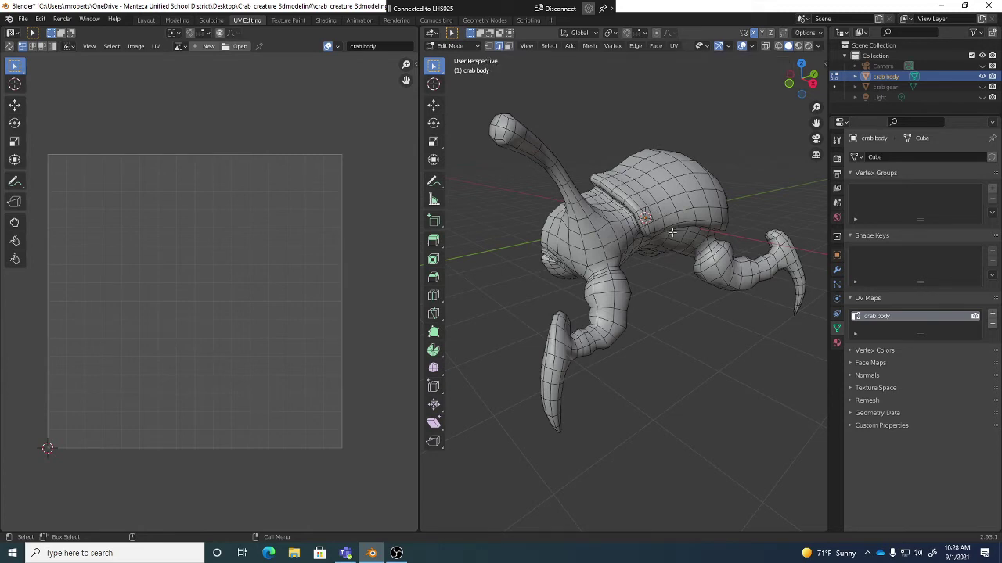
middle_click_drag(673, 234, 652, 226)
scroll(647, 249, "up", 4)
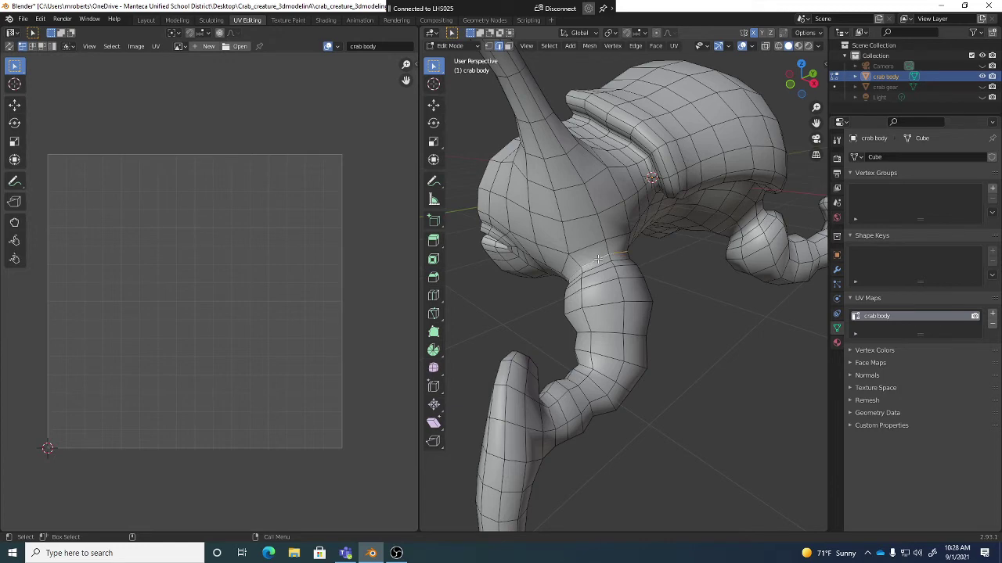
middle_click_drag(597, 259, 600, 282)
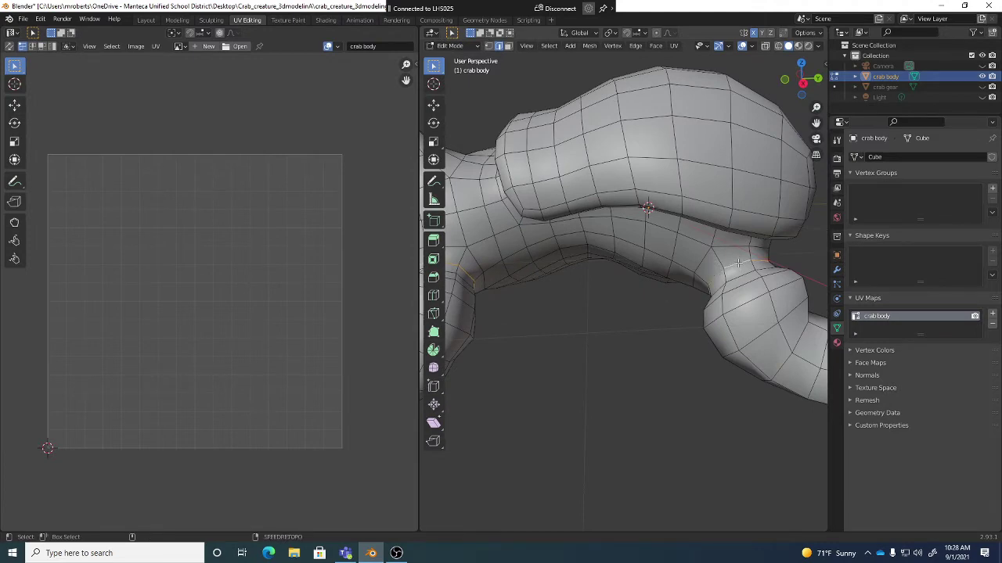
middle_click_drag(738, 263, 688, 250)
scroll(680, 244, "up", 5)
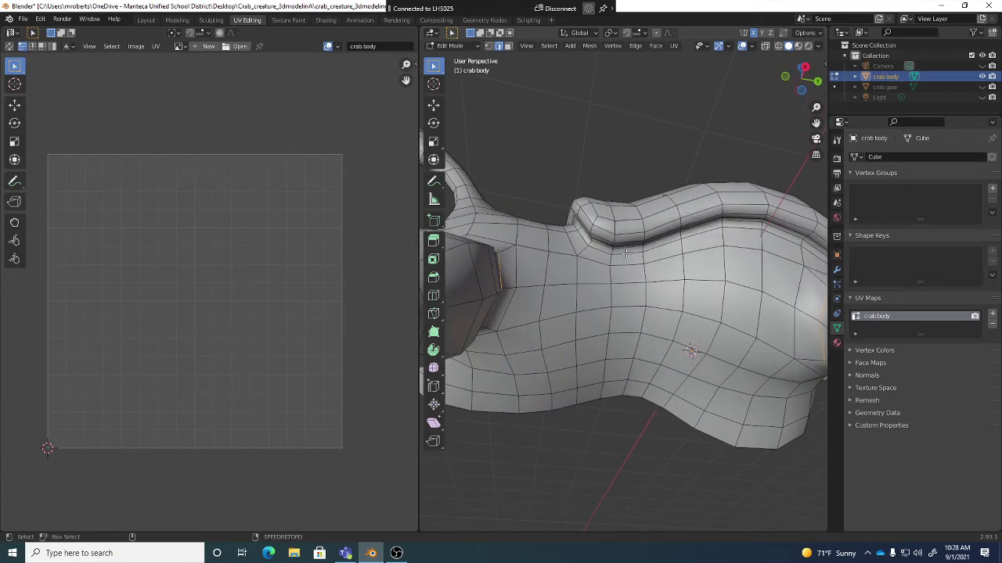
Add the edge loops under the shell's rim and around the eye stalk's base, mark all the selected loops as seams, and deselect everything.
middle_click_drag(626, 252, 687, 297)
middle_click_drag(715, 352, 653, 323)
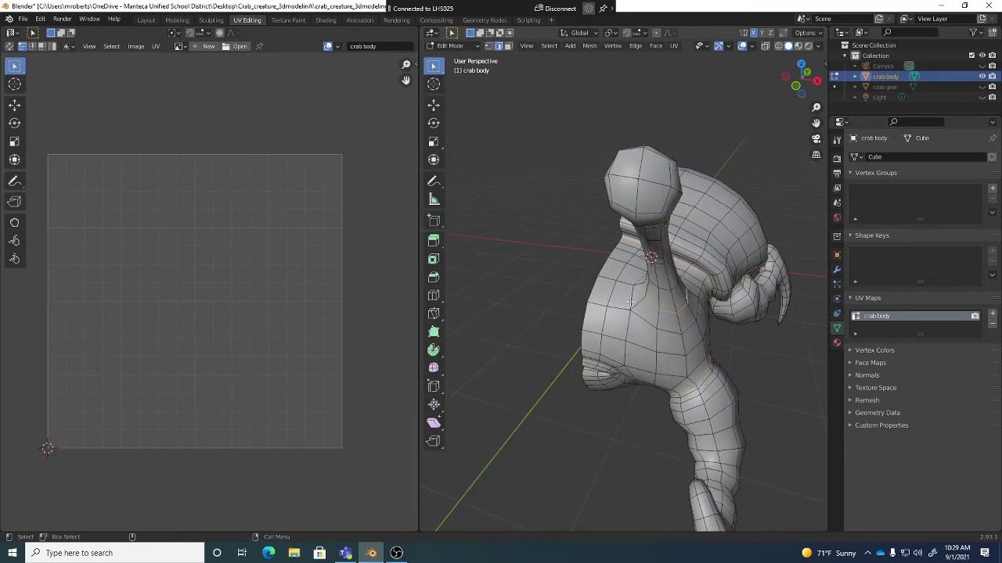
middle_click_drag(631, 308, 612, 257)
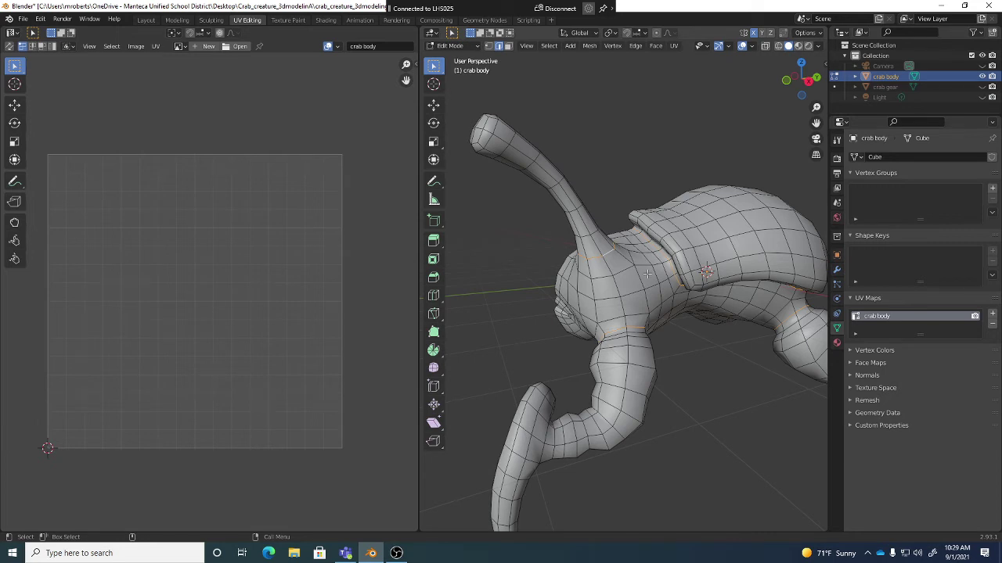
middle_click_drag(652, 272, 667, 303)
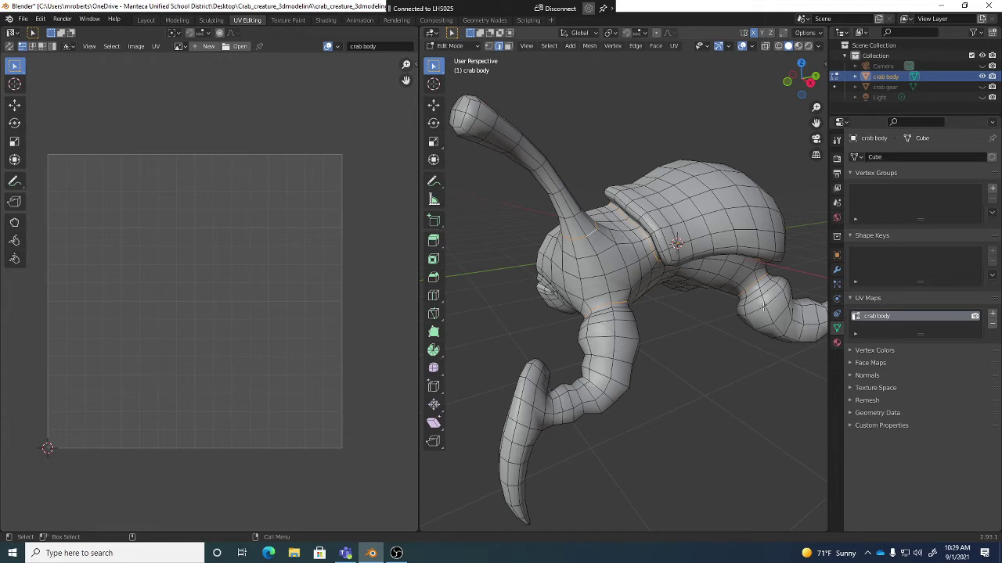
middle_click_drag(646, 236, 648, 242)
middle_click_drag(727, 243, 710, 309)
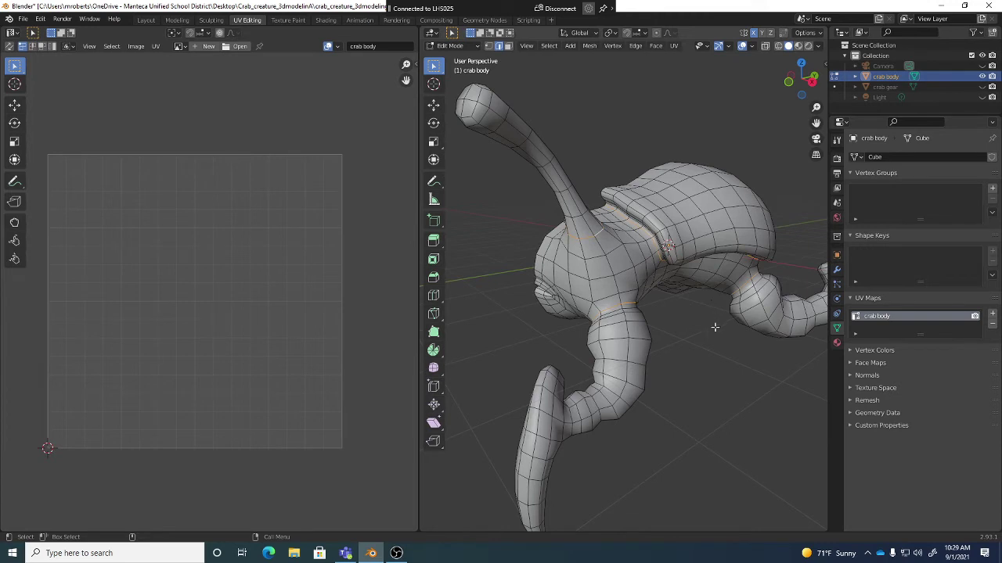
right_click(715, 327)
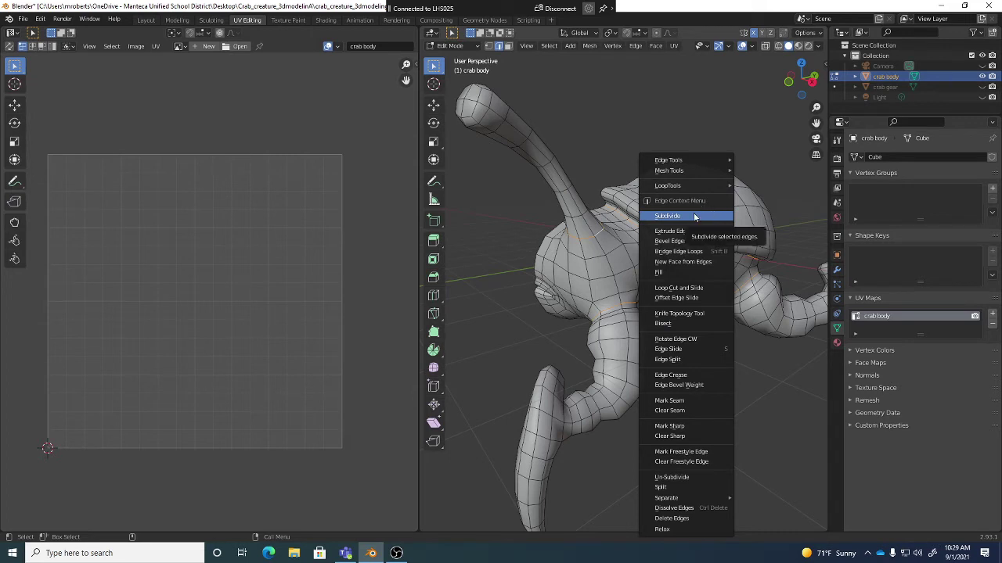
left_click(680, 401)
key("alt+a")
Mark seams on the edge loops where the front and rear claws meet their legs.
middle_click_drag(704, 331, 677, 232)
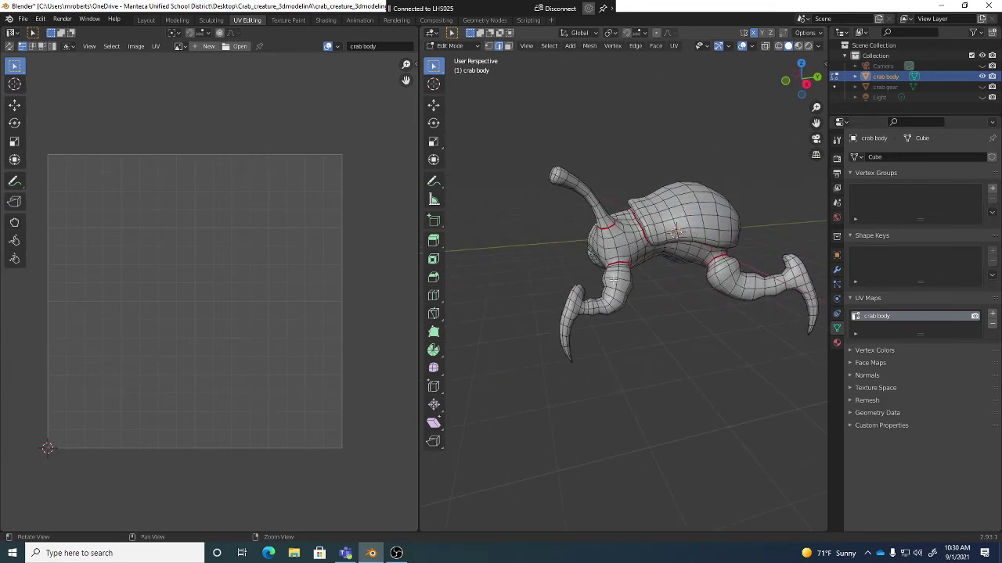
scroll(676, 231, "up", 5)
middle_click_drag(644, 290, 631, 249)
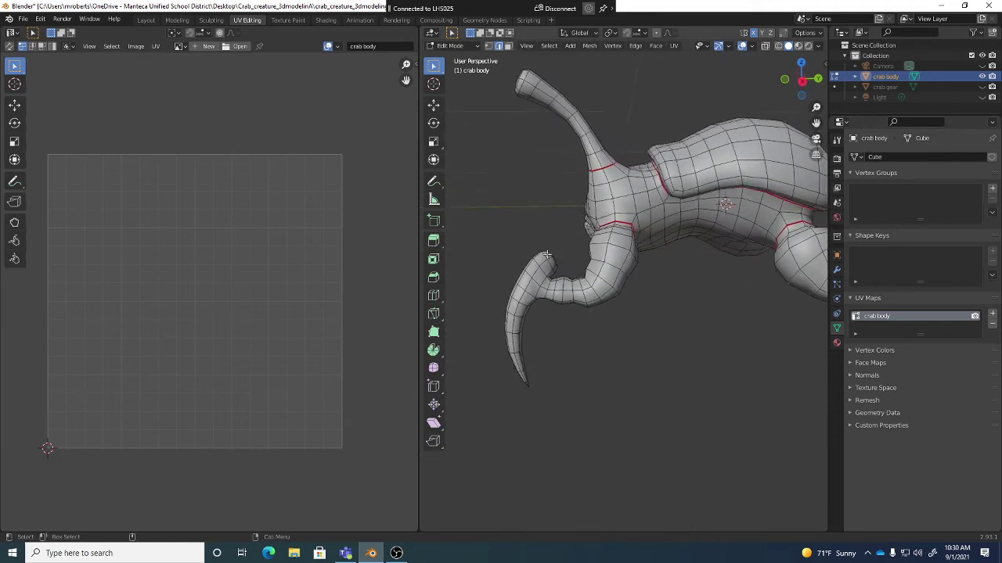
middle_click_drag(526, 257, 584, 293)
scroll(584, 293, "up", 2)
scroll(632, 306, "up", 3)
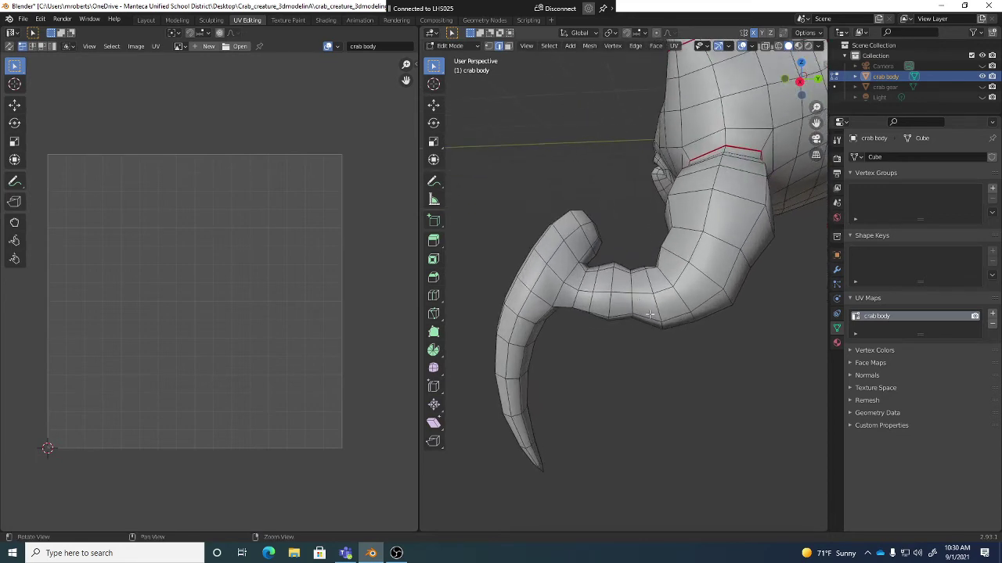
scroll(607, 285, "down", 3)
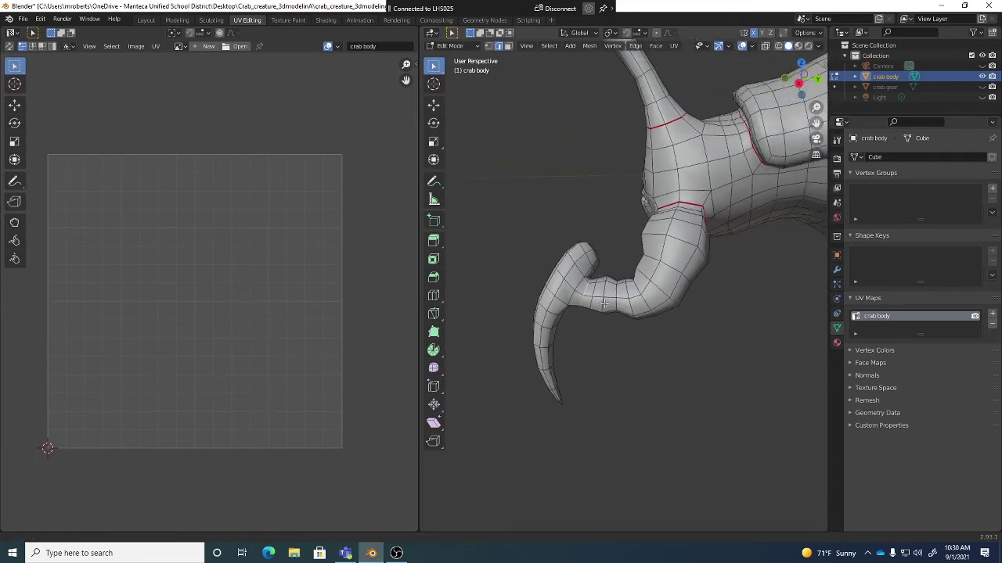
middle_click_drag(622, 280, 707, 296)
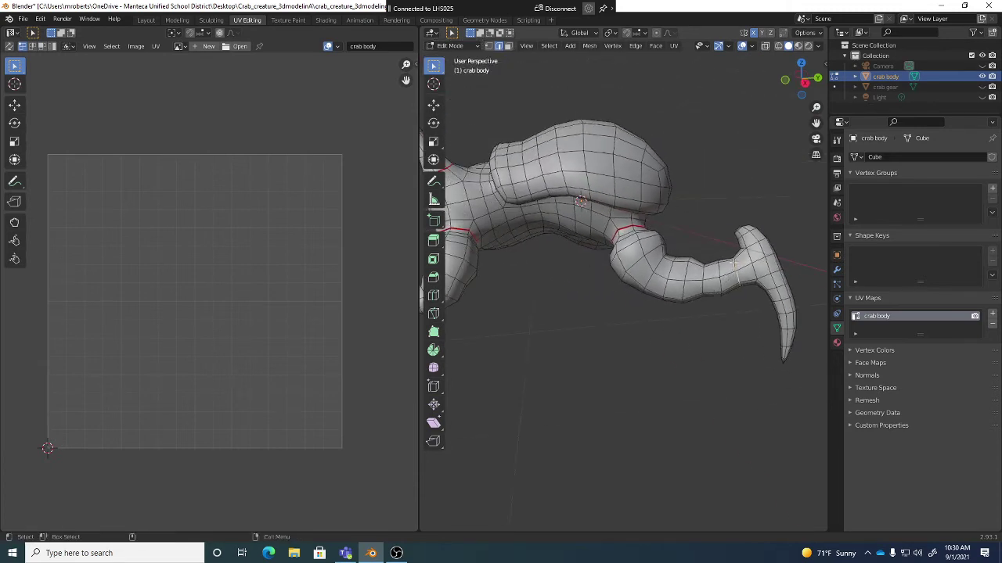
middle_click_drag(668, 333, 623, 329)
right_click(661, 335)
key("Escape")
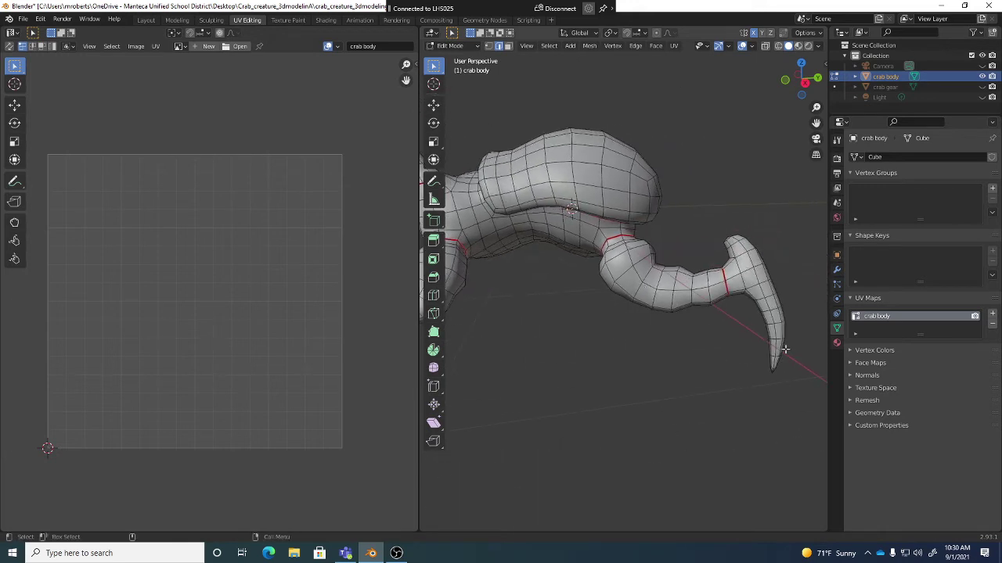
Select the shortest edge path along the rear leg's inner side from the claw seam to the body seam, and mark it as a seam.
middle_click_drag(615, 278, 648, 291)
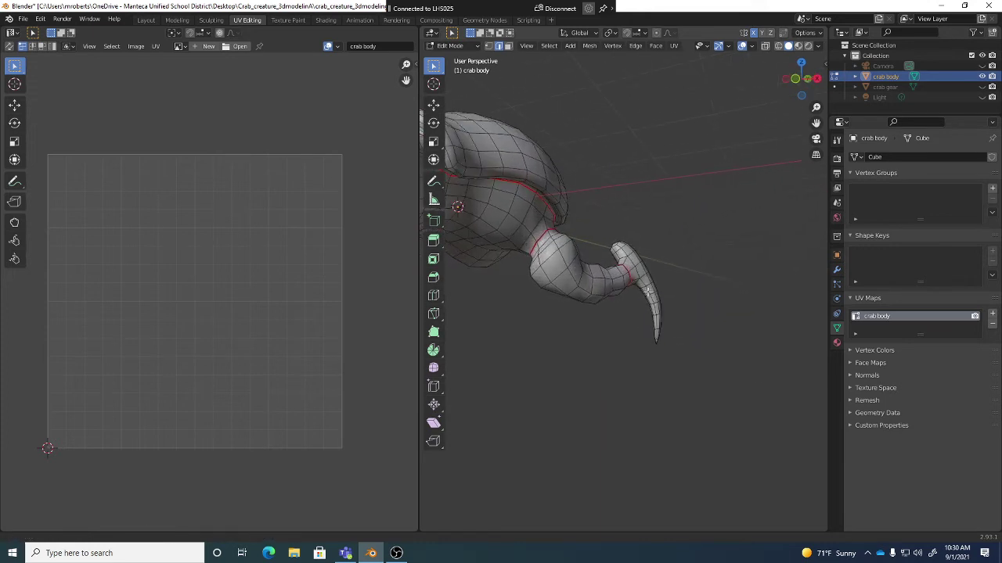
middle_click_drag(538, 258, 667, 334)
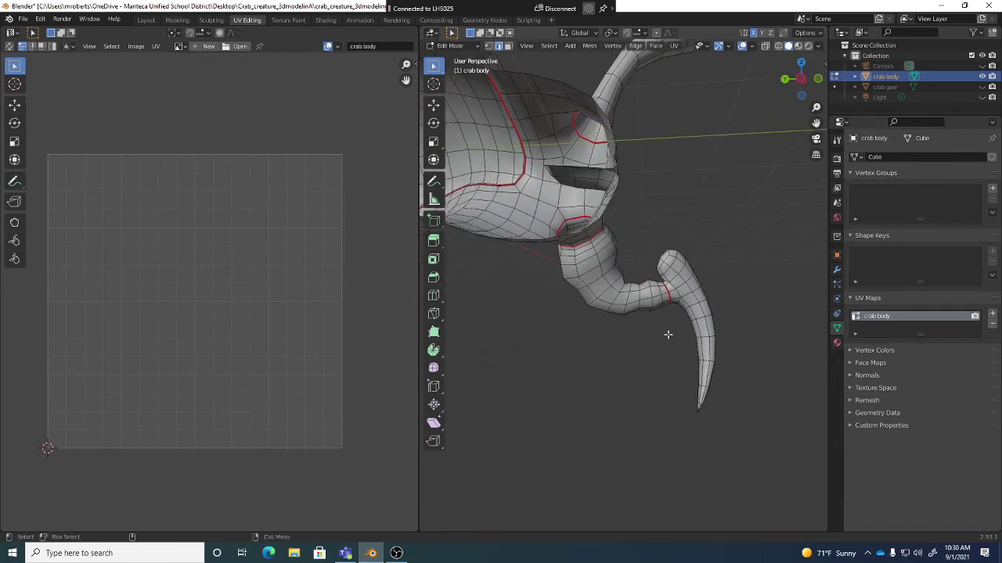
scroll(591, 324, "up", 6)
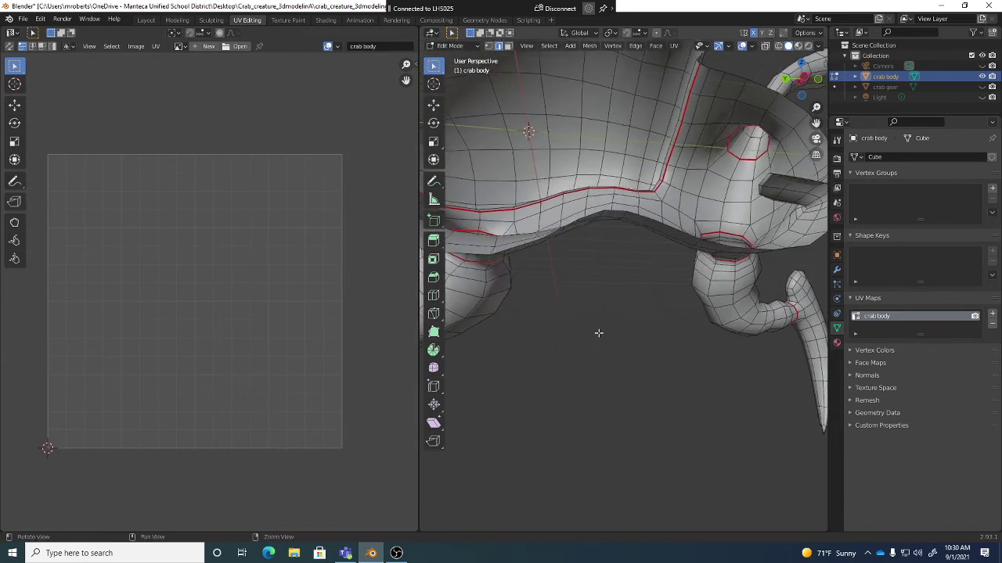
middle_click_drag(599, 334, 691, 342)
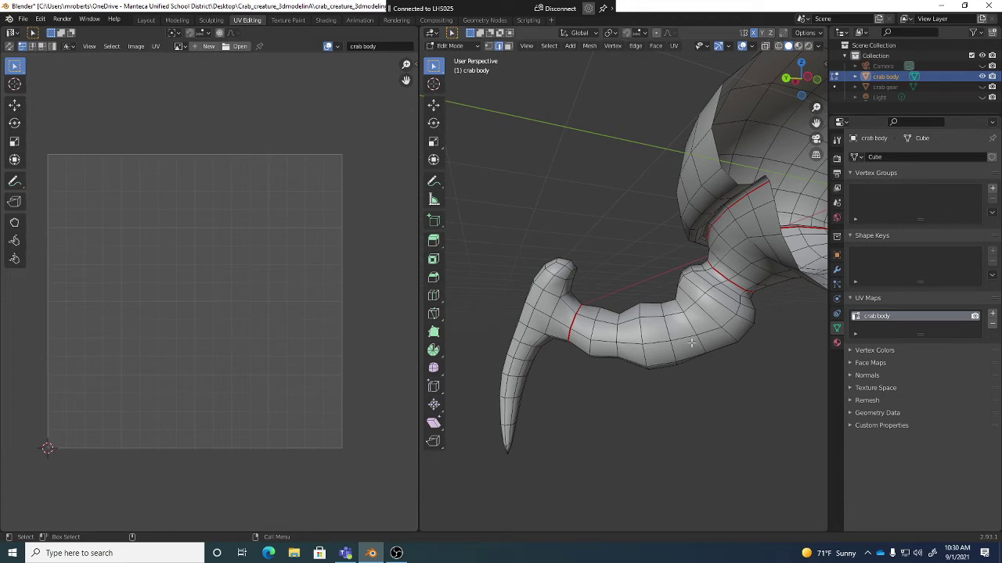
middle_click_drag(754, 308, 724, 288)
scroll(712, 298, "up", 3)
scroll(724, 288, "up", 2)
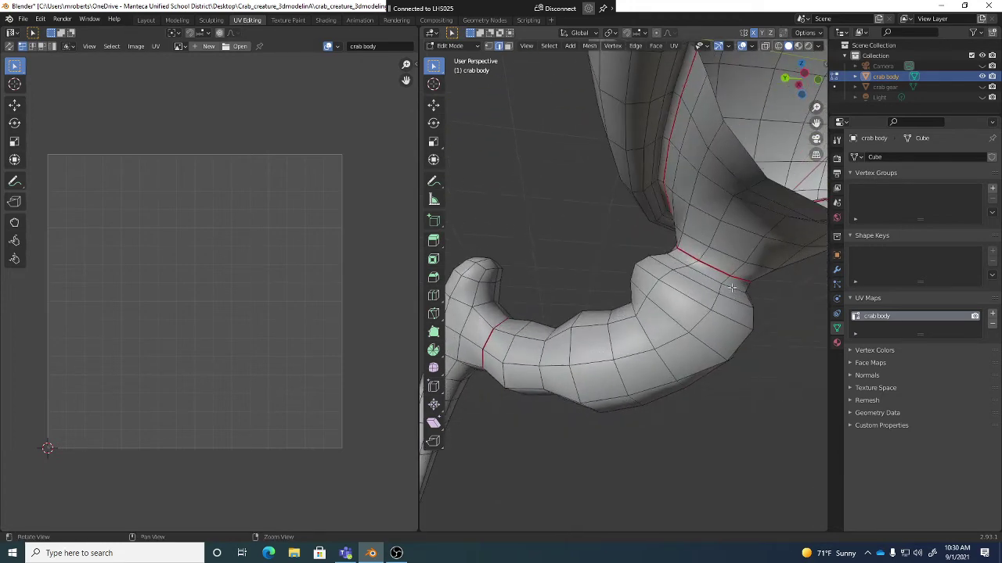
middle_click_drag(714, 284, 675, 314)
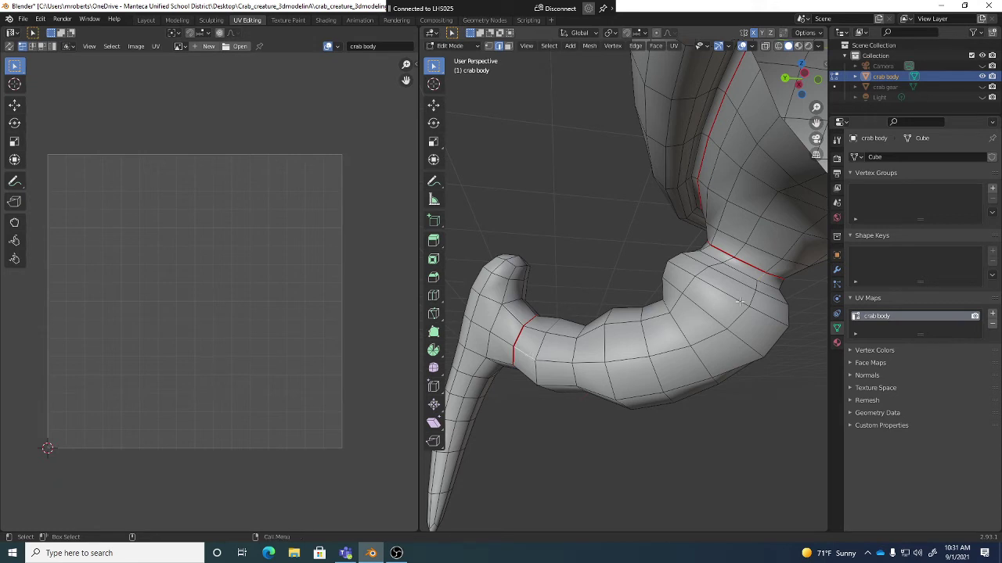
left_click(551, 47)
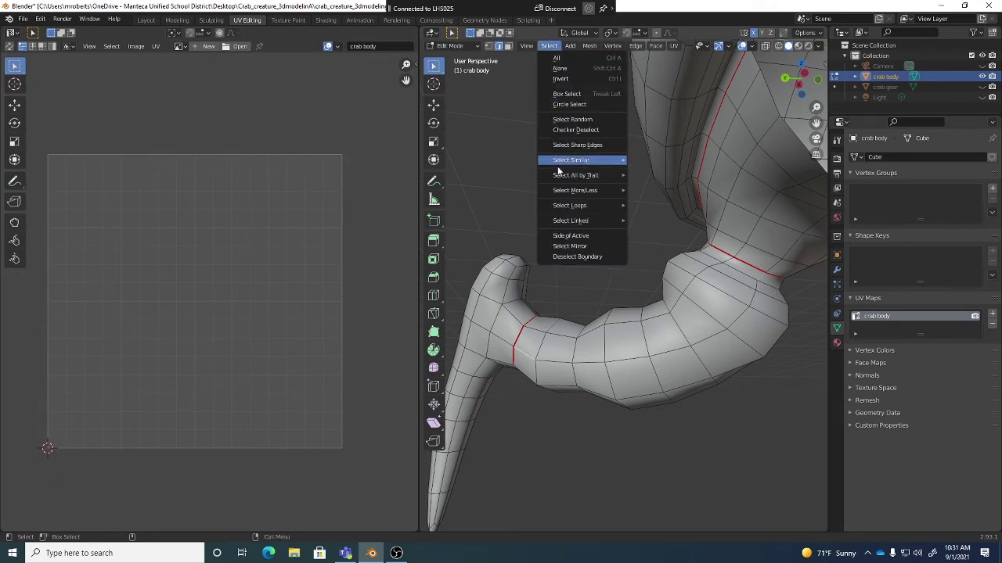
mouse_move(581, 209)
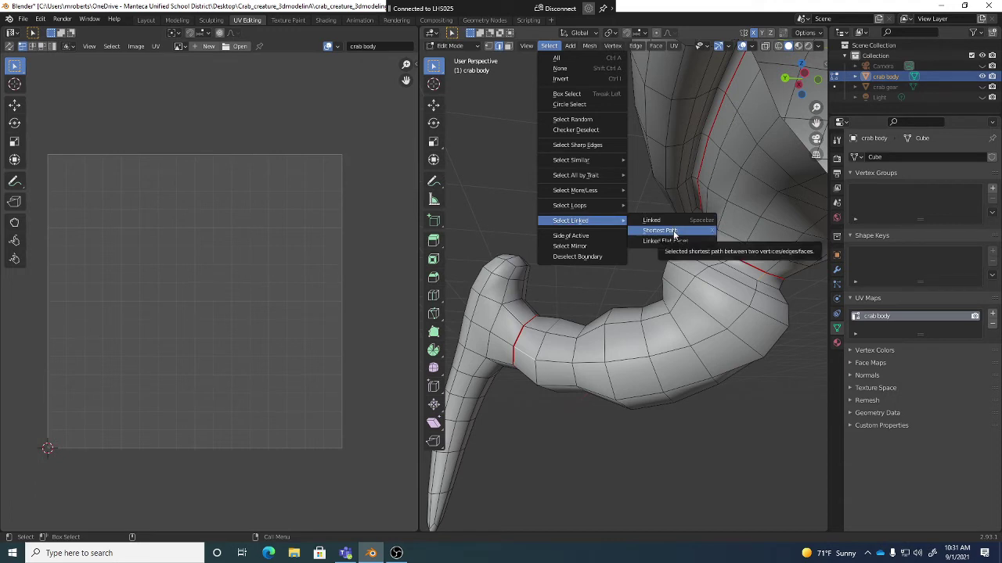
left_click(673, 231)
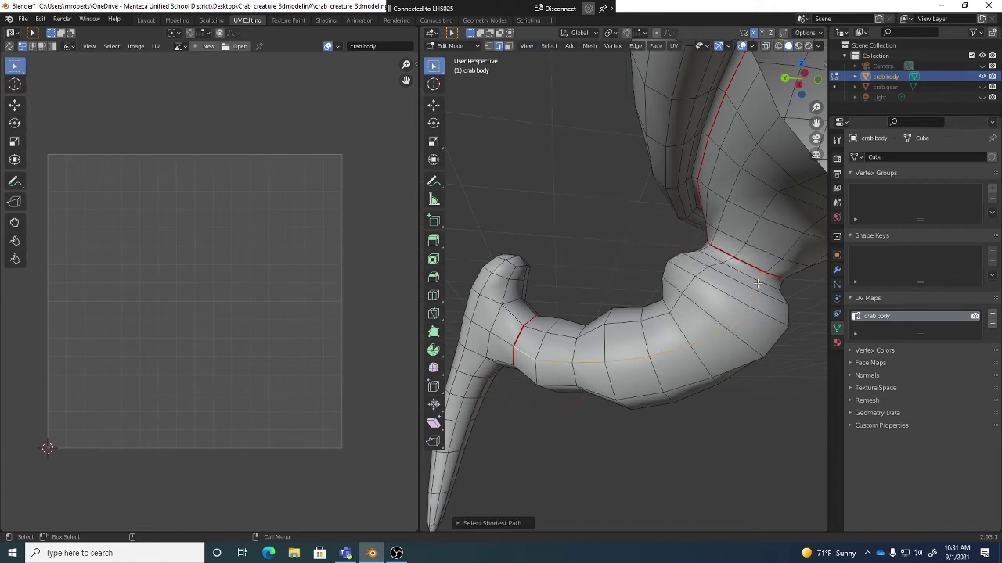
key("ctrl+e")
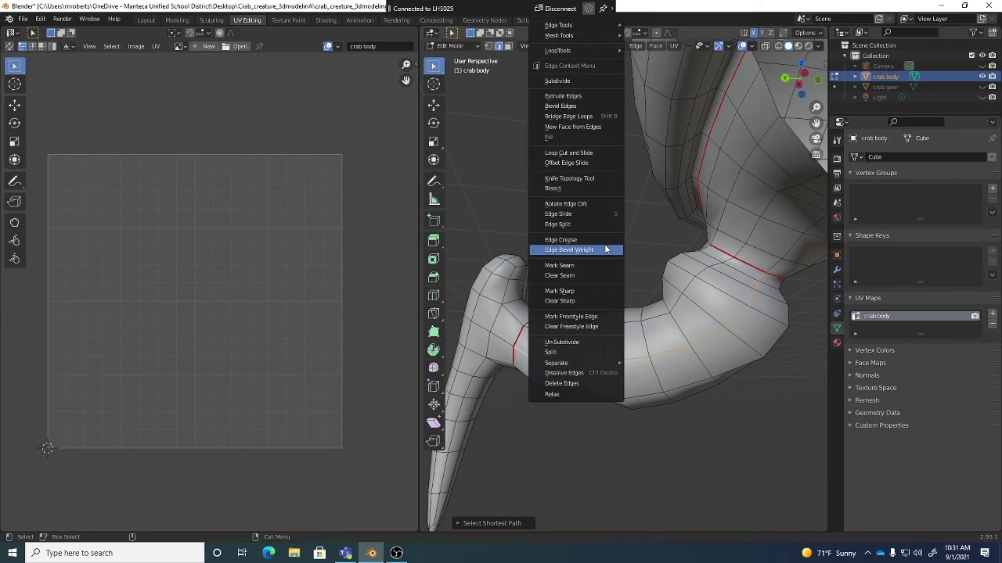
left_click(591, 266)
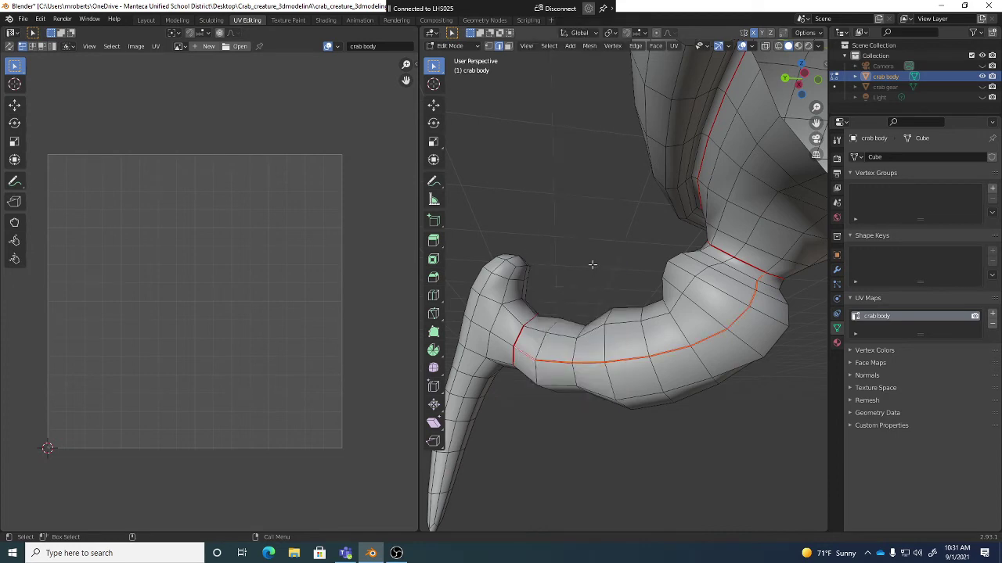
left_click(593, 265)
Select the shortest edge path along the rear claw's inner side from the claw seam down to the pointed tip.
middle_click_drag(592, 264, 572, 272)
scroll(616, 303, "up", 2)
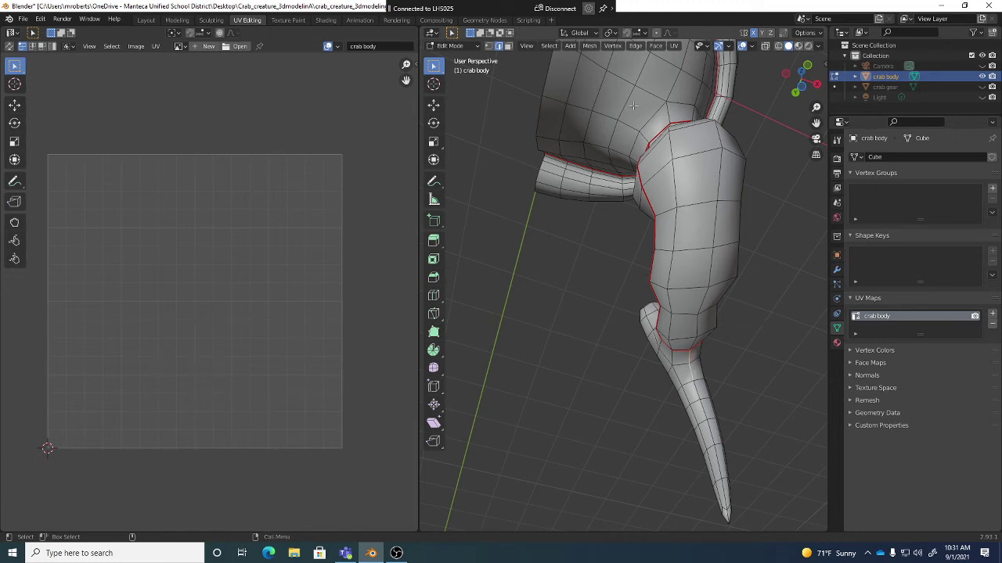
left_click(555, 47)
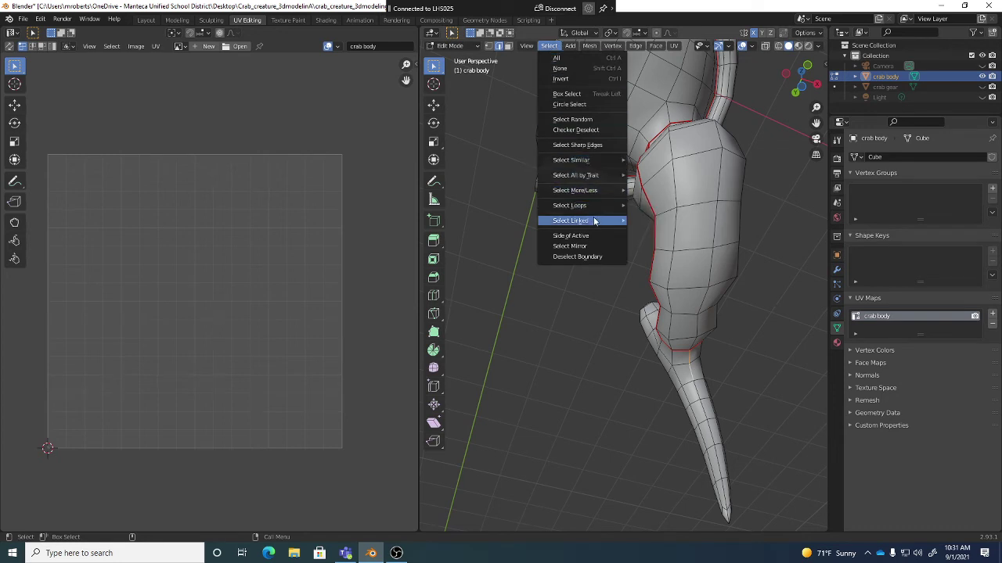
mouse_move(591, 190)
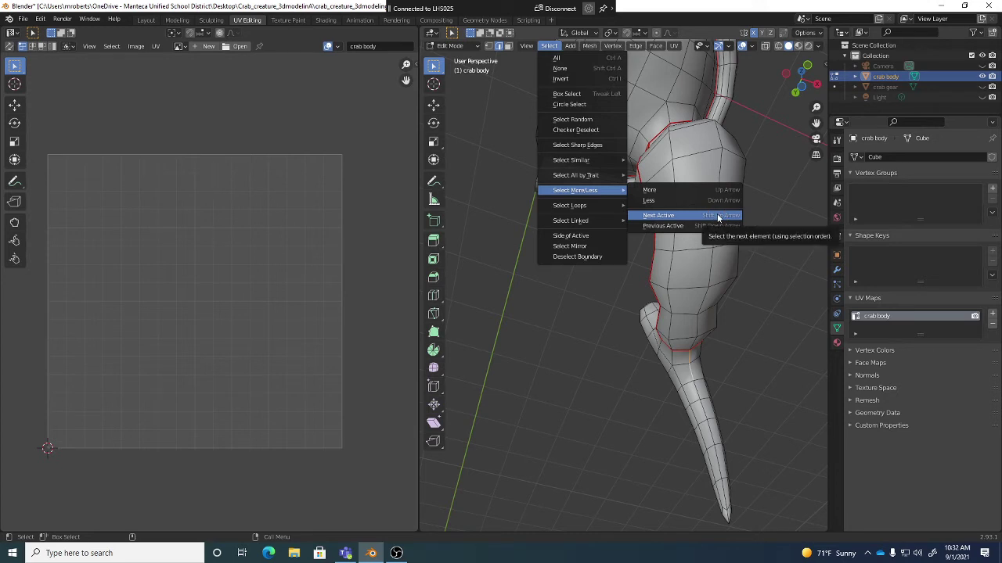
scroll(736, 337, "up", 3)
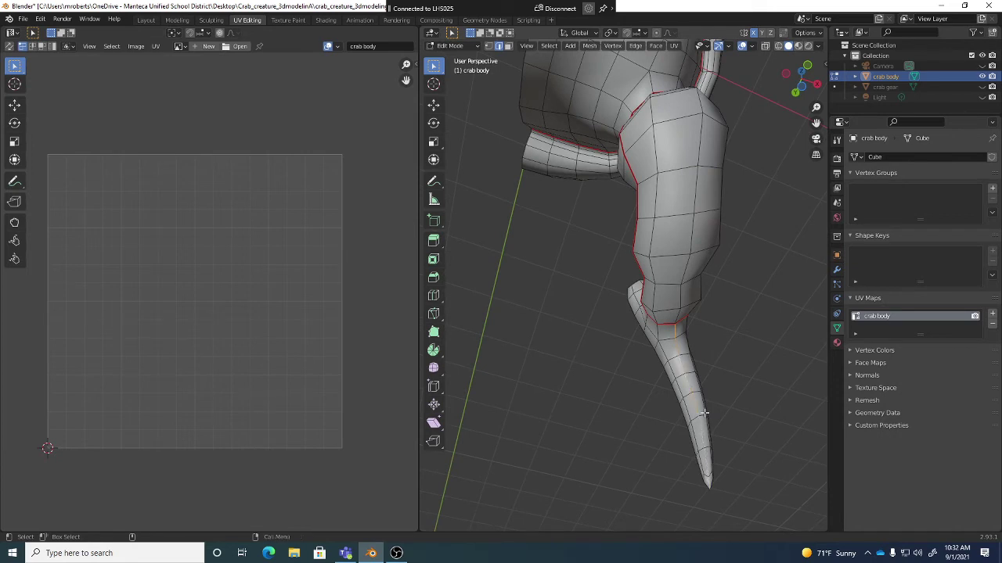
middle_click_drag(705, 412, 711, 376)
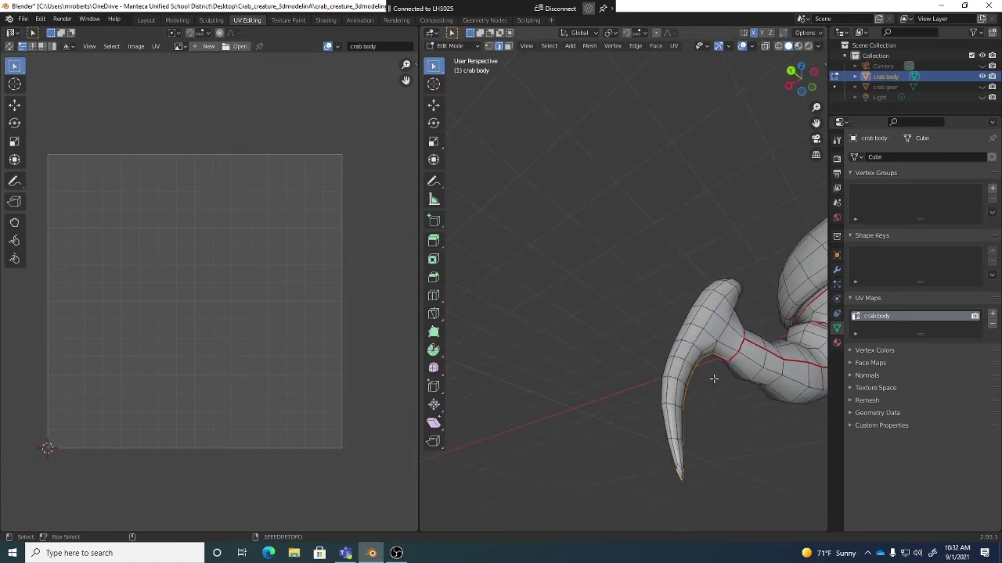
middle_click_drag(728, 332, 756, 321)
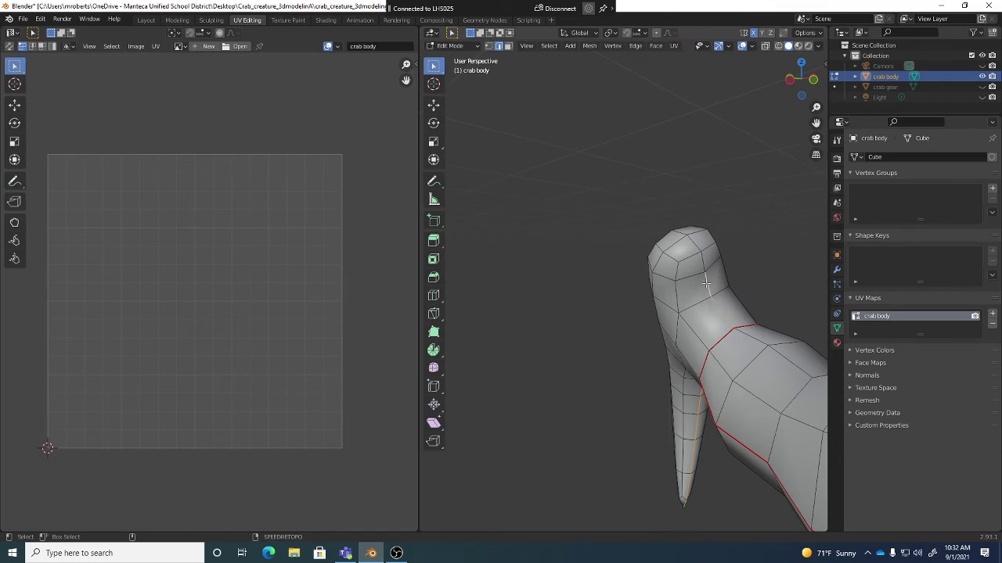
Extend the selection with the edge path up the rear claw's rounded upper end, mark both paths as seams, and deselect everything.
left_click(548, 45)
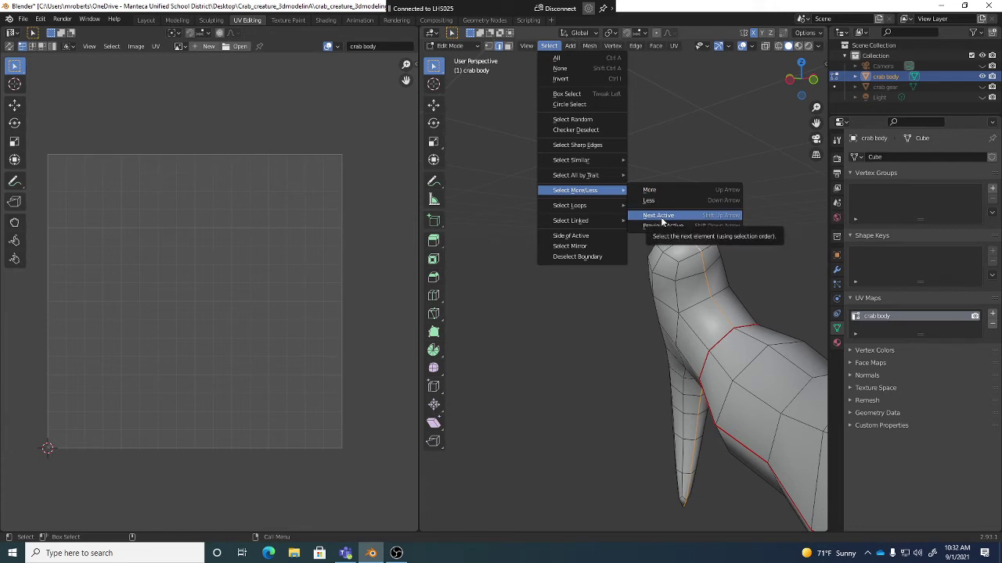
mouse_move(603, 212)
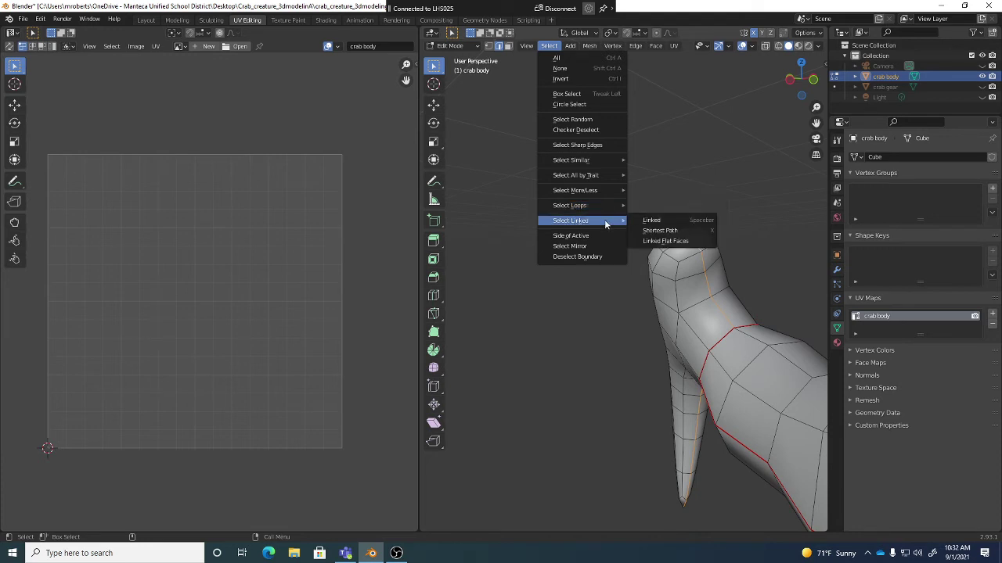
left_click(677, 235)
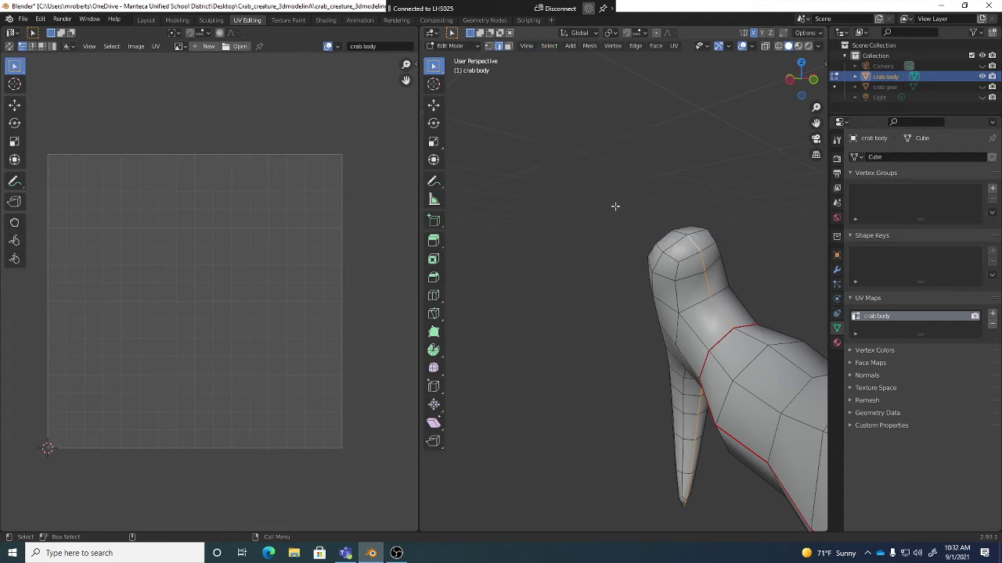
left_click(549, 46)
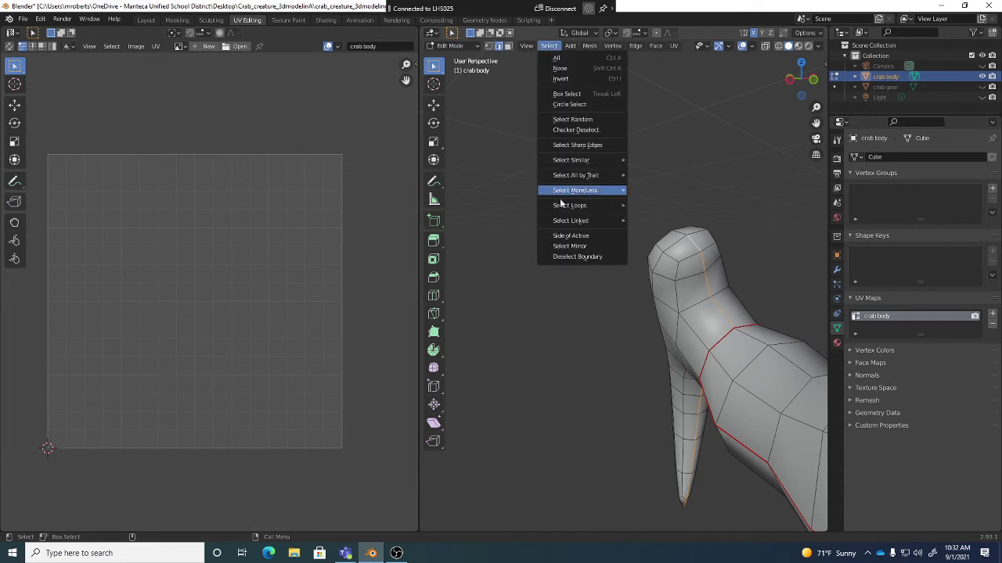
mouse_move(589, 222)
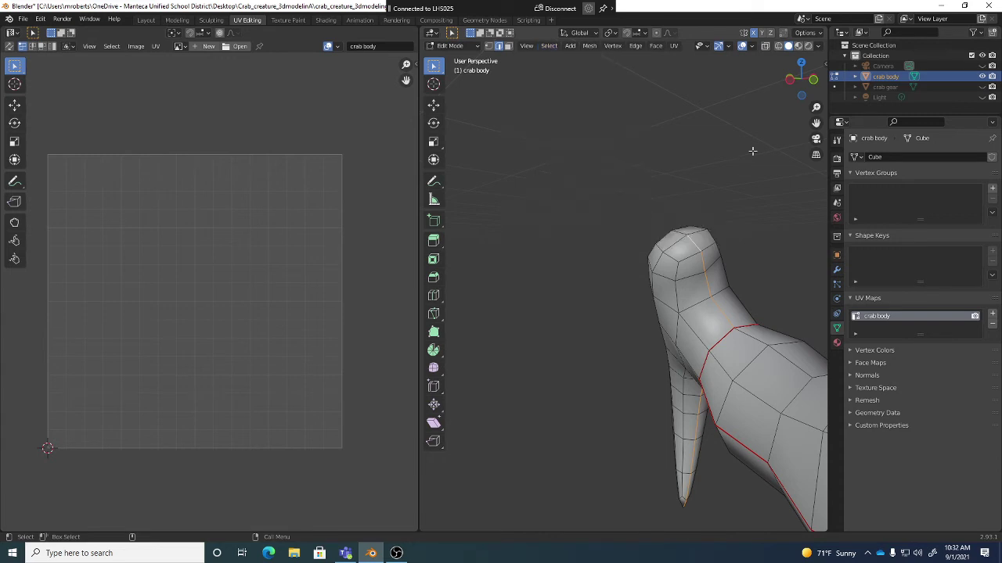
key("ctrl+e")
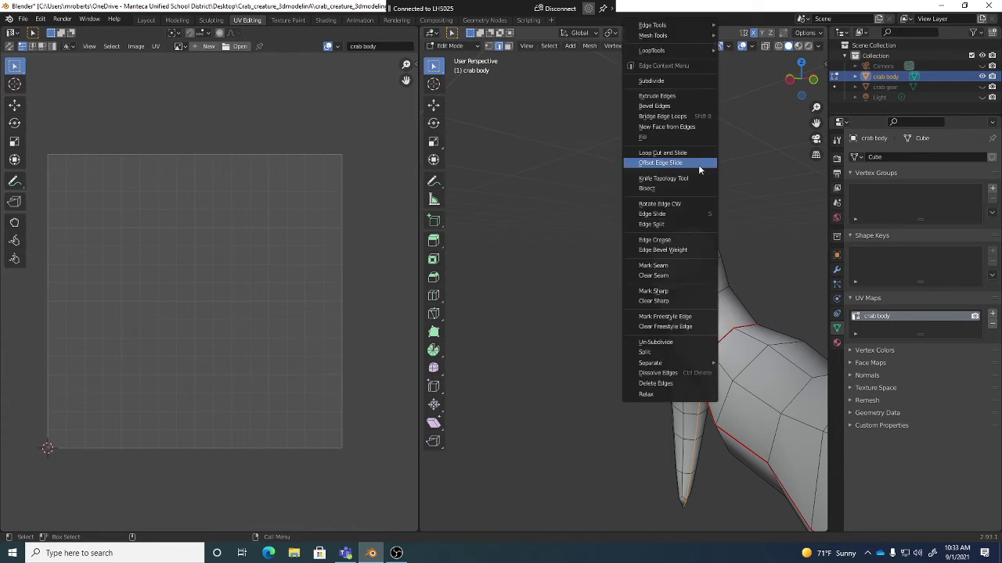
left_click(667, 266)
key("alt+a")
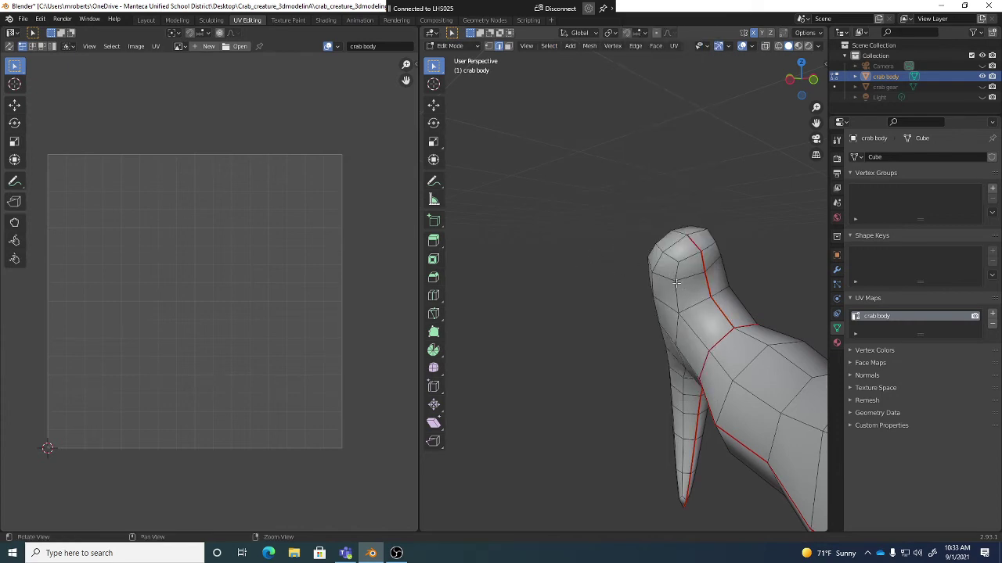
Select the shortest edge path along the front leg's inner side between the claw seam and the body seam, and mark it as a seam.
middle_click_drag(689, 296, 626, 274)
scroll(689, 293, "up", 4)
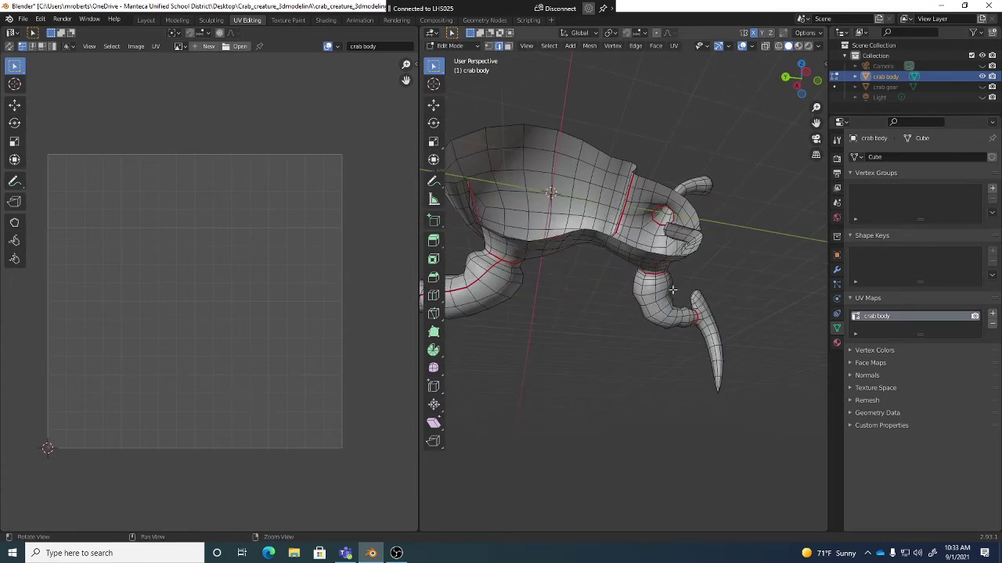
middle_click_drag(688, 293, 638, 259)
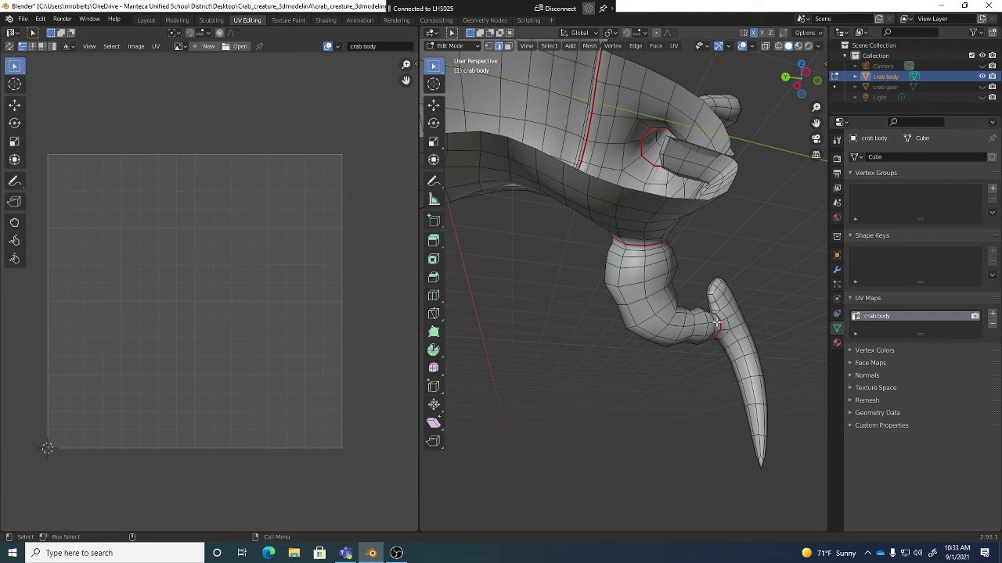
middle_click_drag(726, 324, 716, 332)
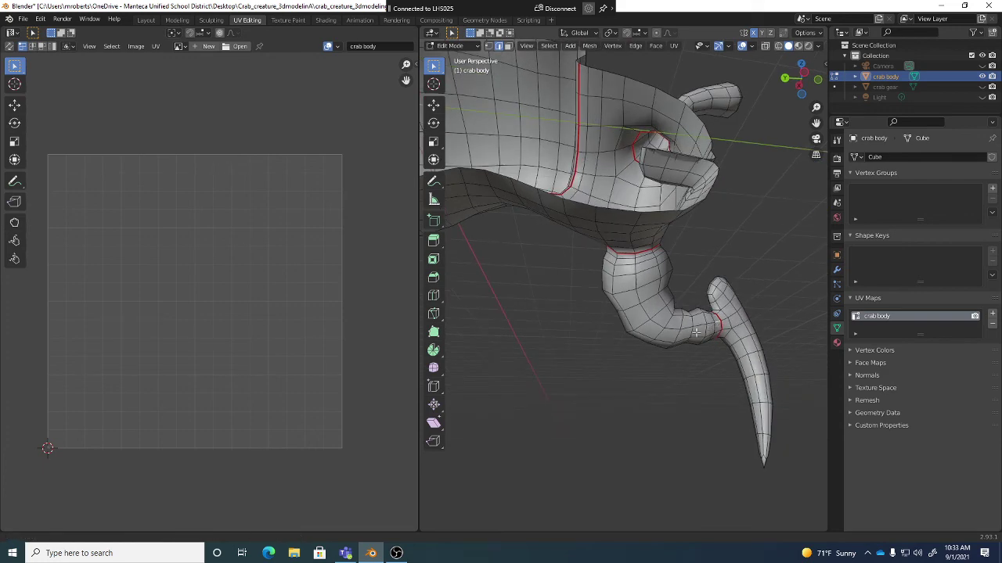
scroll(711, 336, "up", 6)
scroll(711, 335, "down", 8)
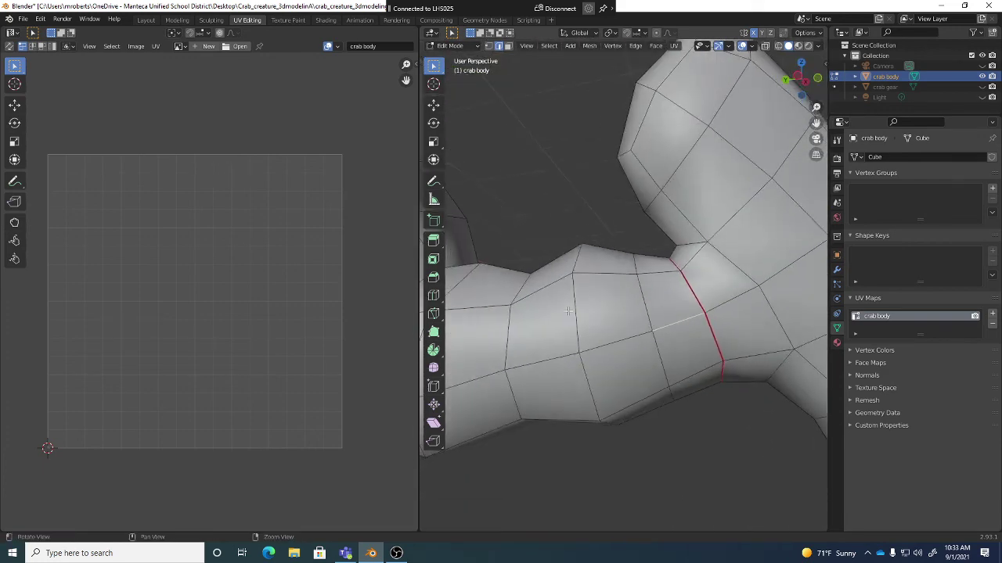
scroll(662, 331, "down", 4)
middle_click_drag(642, 313, 579, 258)
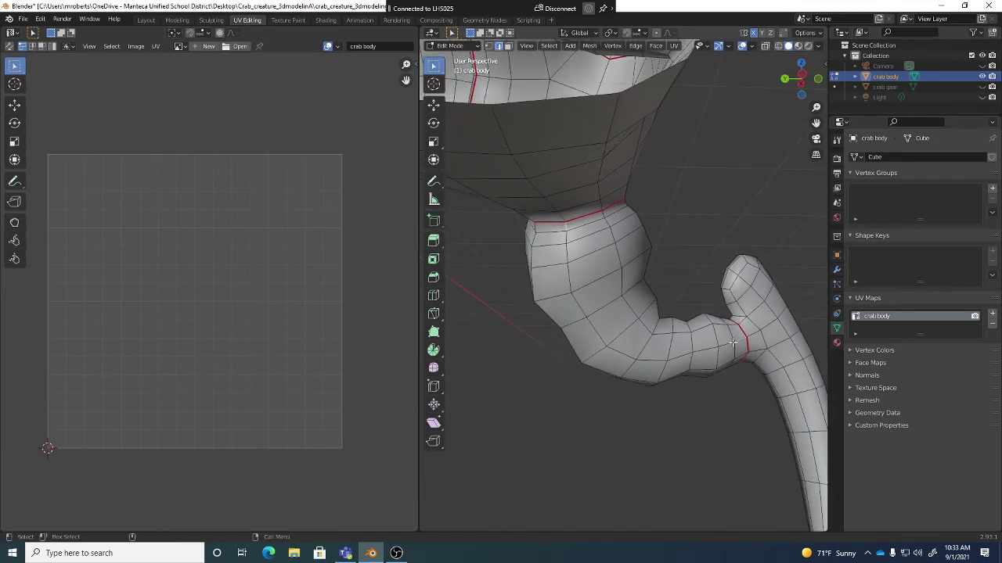
left_click(548, 45)
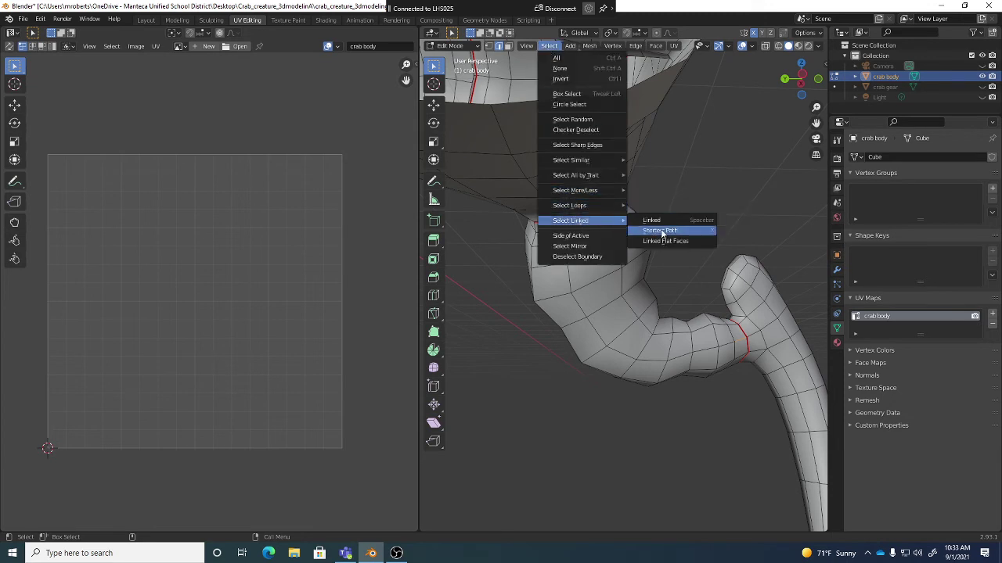
left_click(662, 230)
key("ctrl+e")
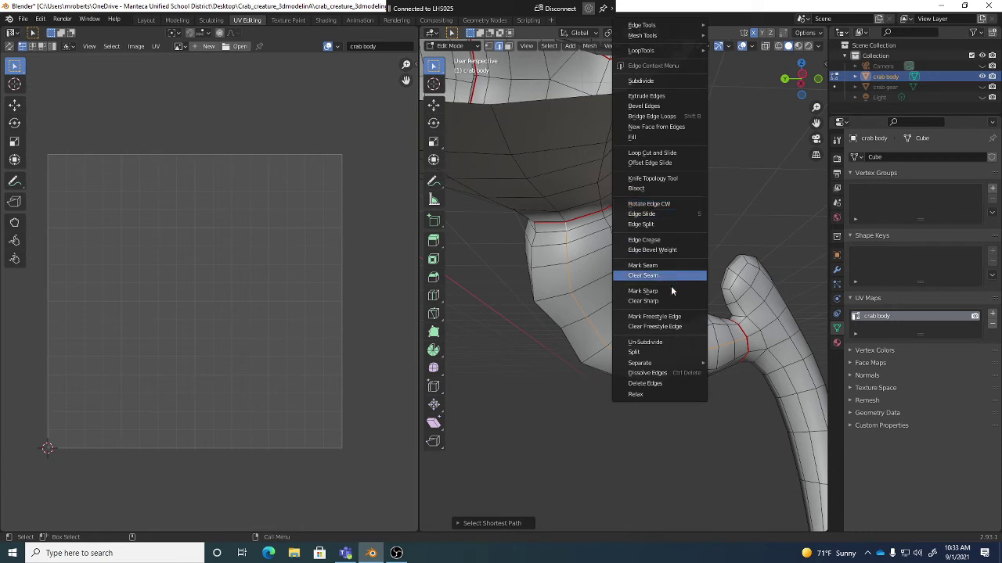
left_click(669, 267)
Mark seams along the front claw's inner side, from the claw joint down to its tip and up its rounded upper end, and deselect everything.
middle_click_drag(696, 232, 626, 243)
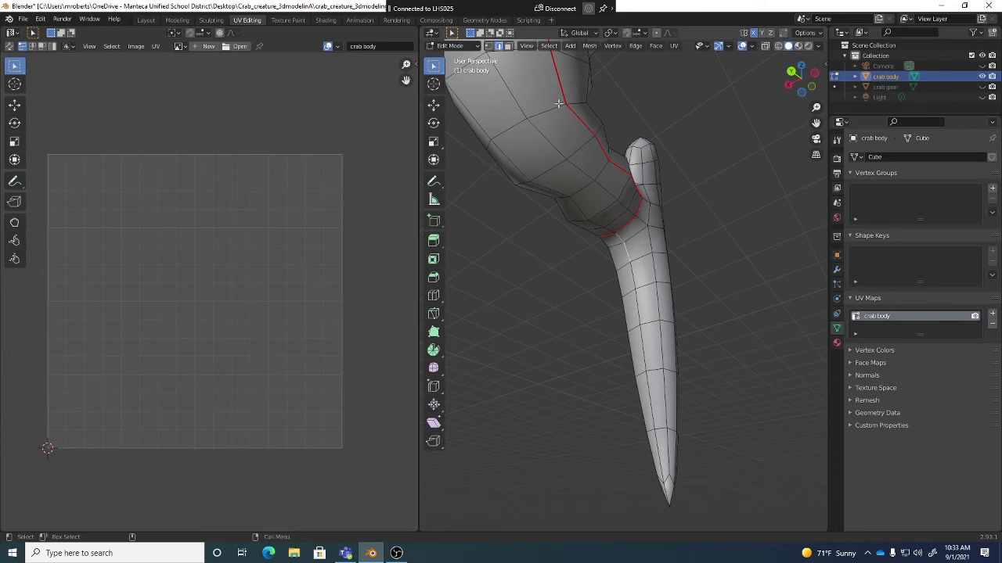
left_click(549, 46)
mouse_move(562, 194)
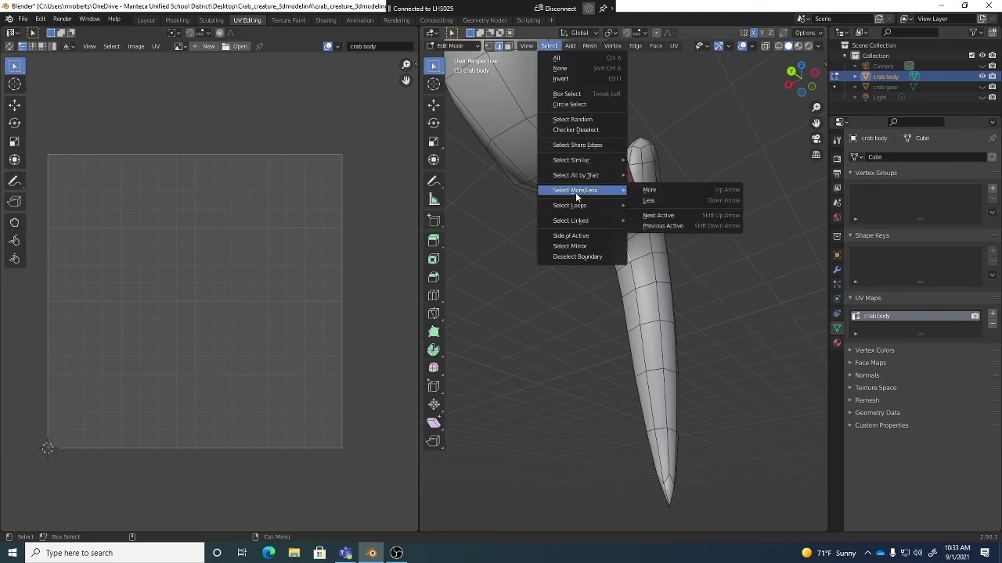
left_click(669, 216)
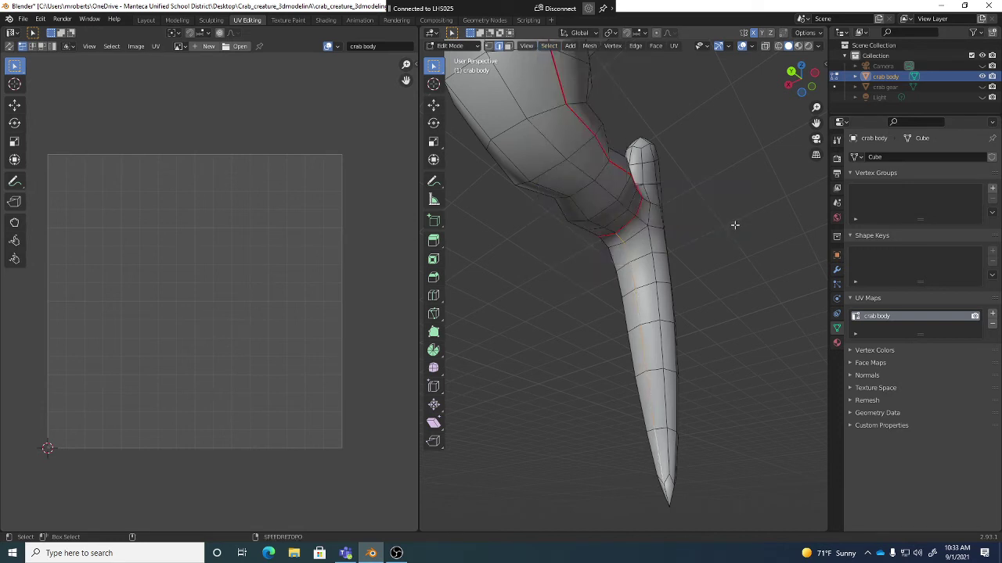
middle_click_drag(680, 171, 618, 177)
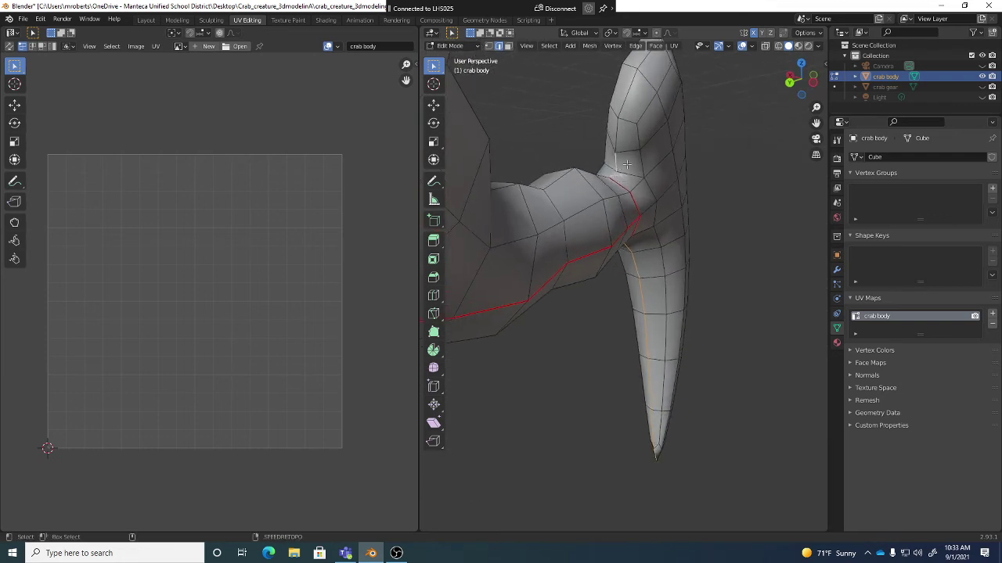
right_click(716, 200)
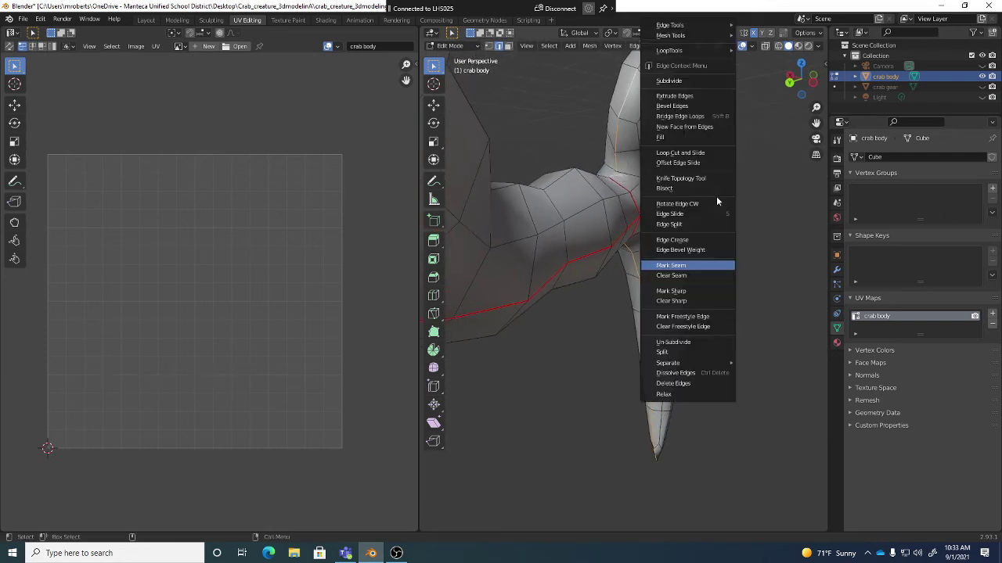
left_click(689, 267)
left_click(737, 265)
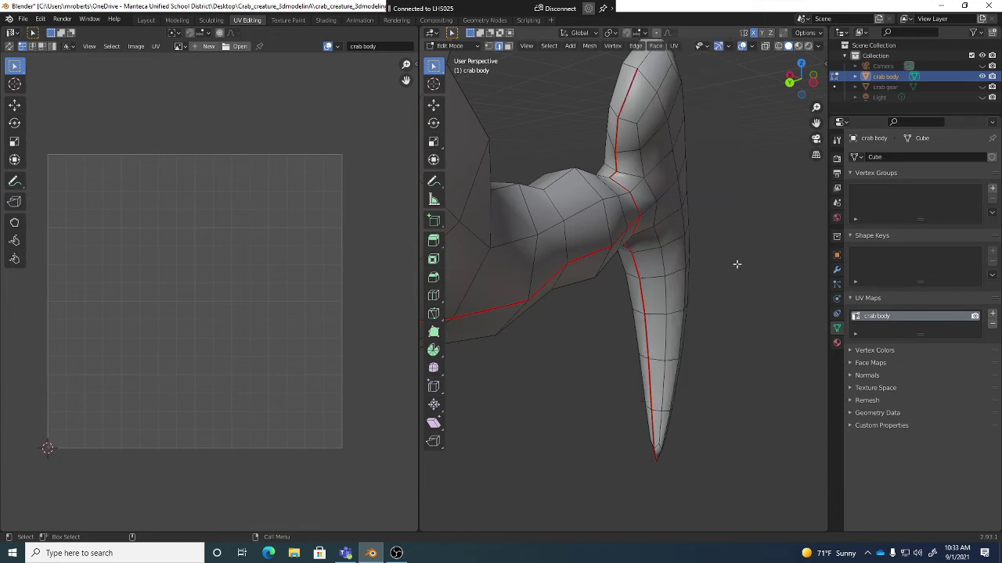
left_click(547, 46)
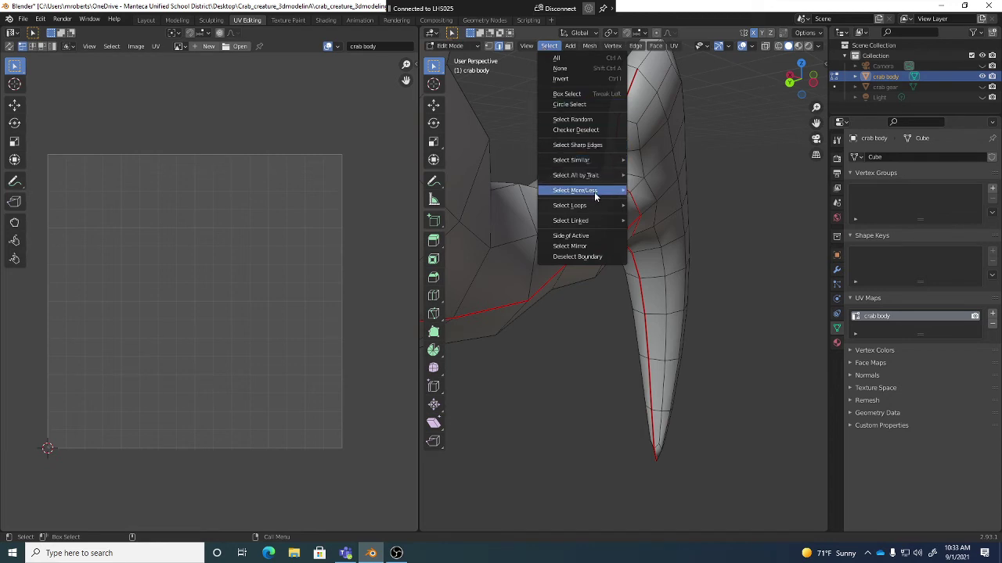
mouse_move(596, 192)
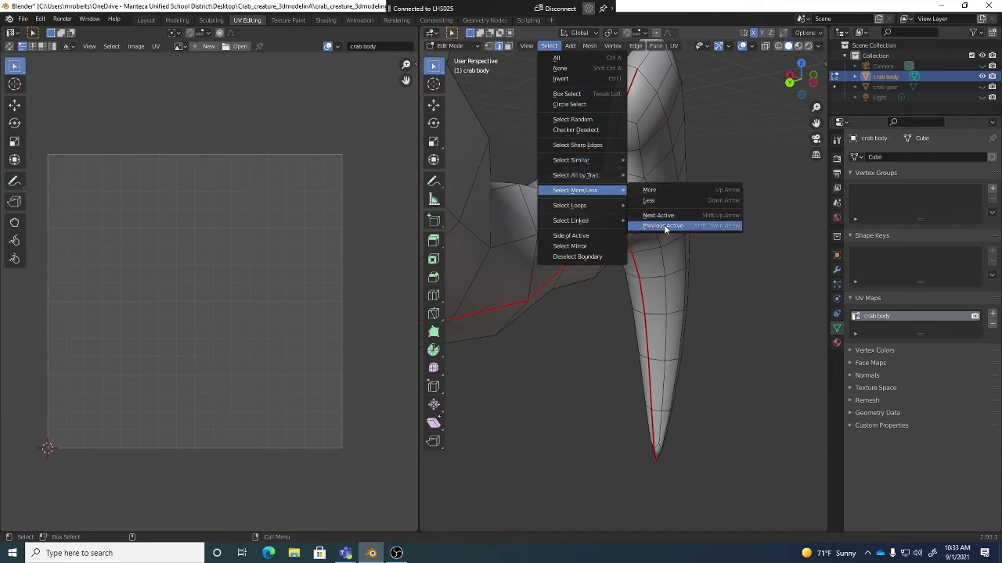
mouse_move(600, 222)
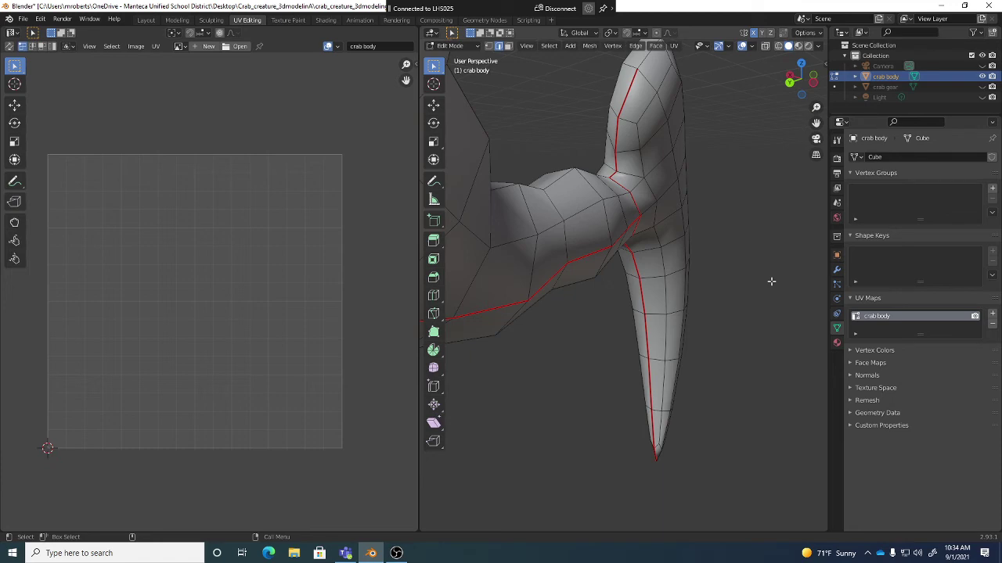
Select the lengthwise edge path along the eye stalk from its base seam to its rounded end, and mark it as a seam.
middle_click_drag(771, 281, 619, 325)
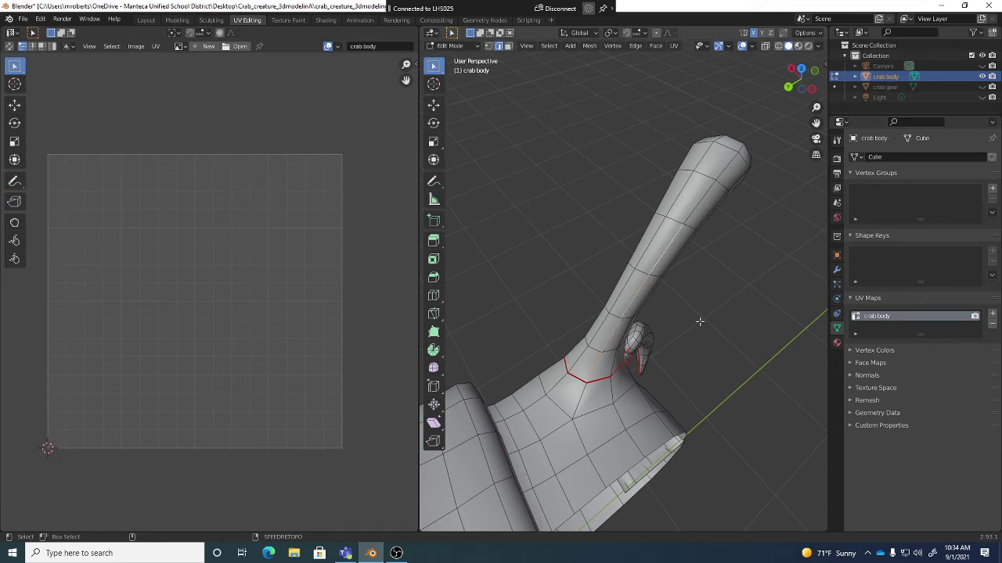
left_click(549, 46)
mouse_move(579, 175)
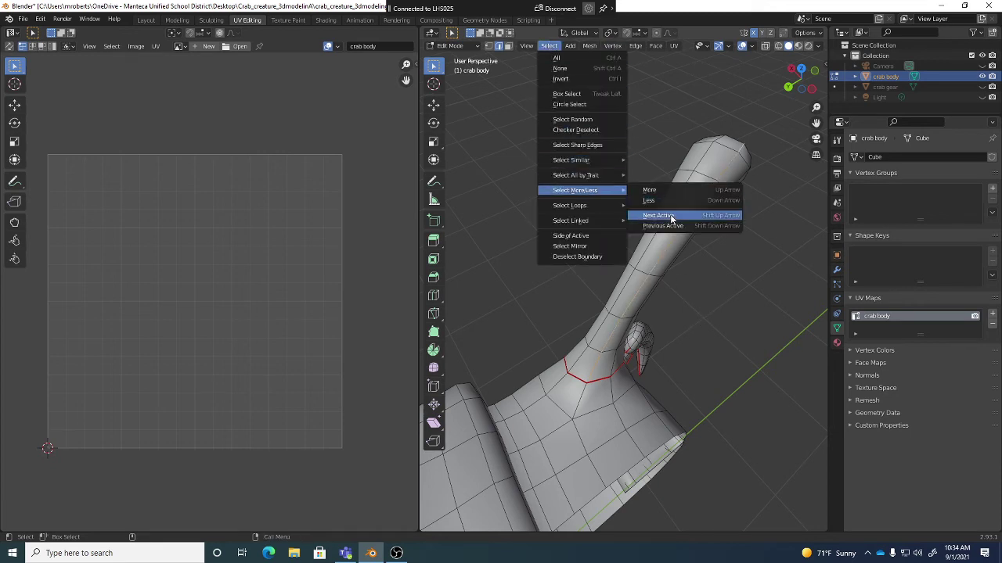
left_click(671, 217)
middle_click_drag(704, 290, 617, 227)
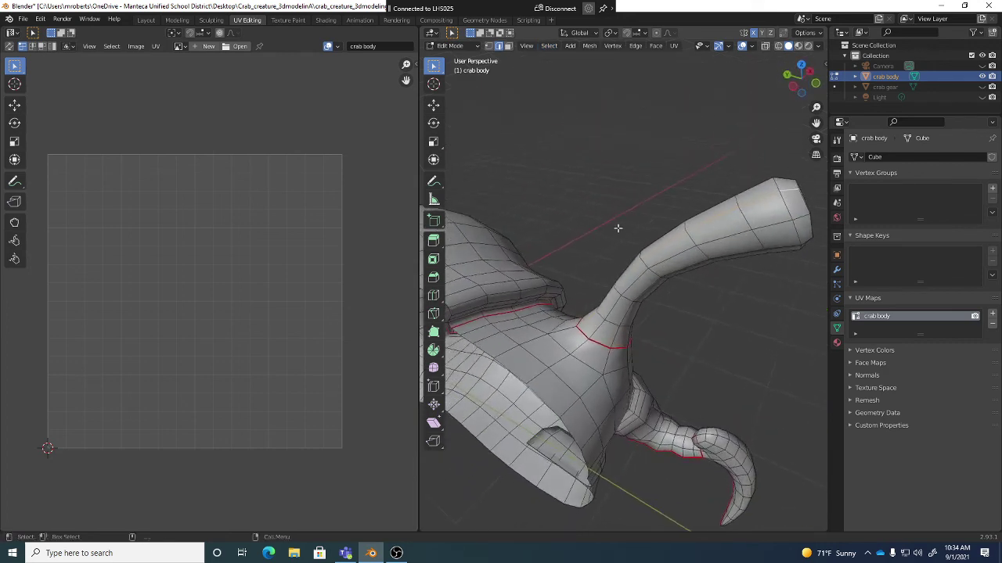
right_click(637, 167)
left_click(611, 265)
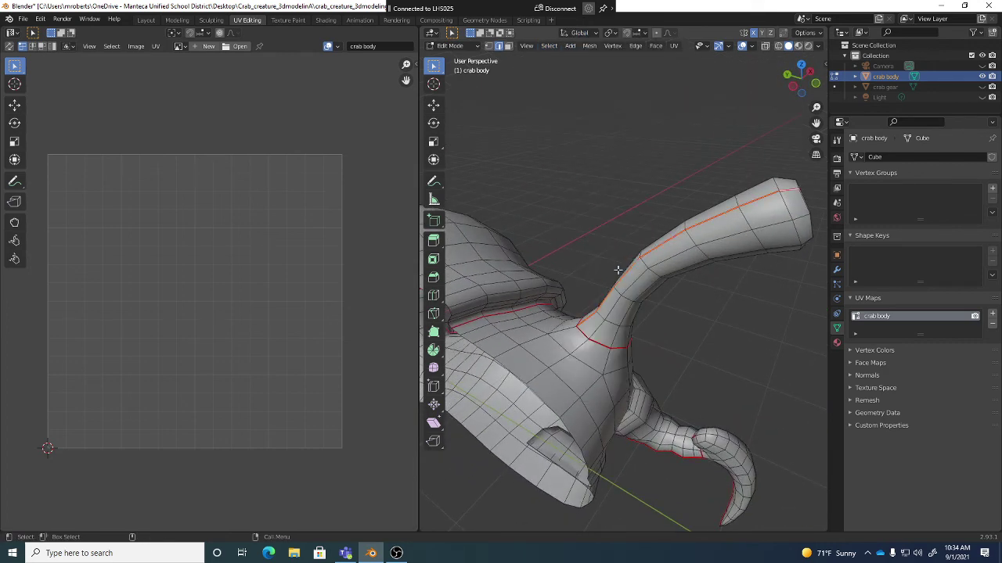
Deselect everything and save the file with the crab's seams.
left_click(718, 335)
middle_click_drag(718, 335, 630, 257)
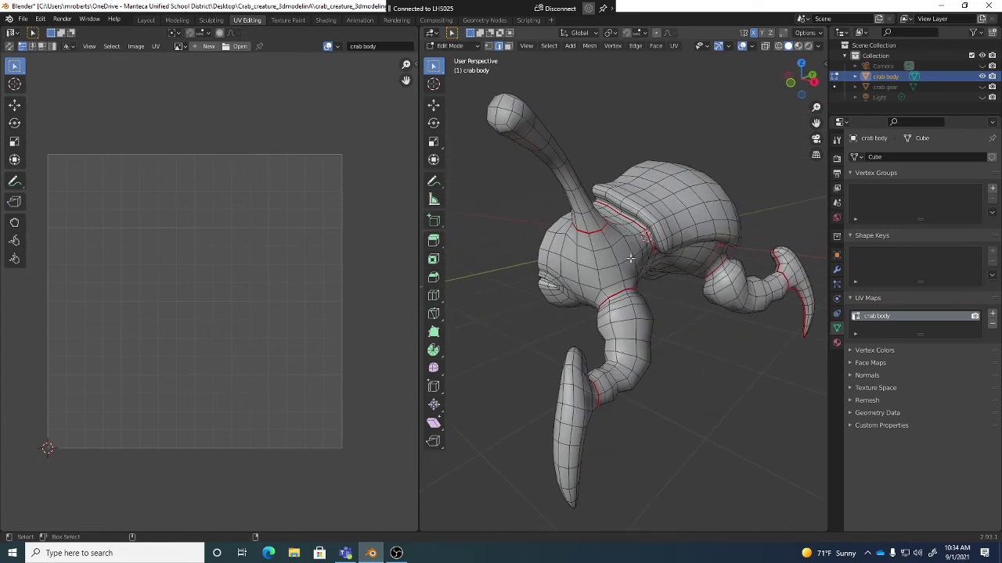
key("ctrl+s")
middle_click_drag(666, 290, 575, 162)
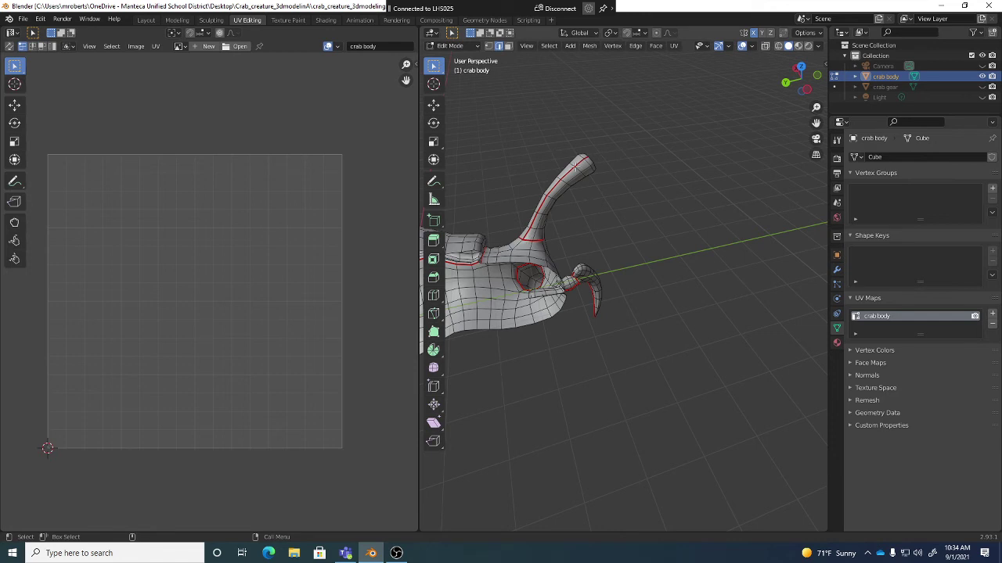
Display the crab body in Material Preview shading and select all its faces to show their UVs over the checker image.
middle_click_drag(549, 205, 602, 342)
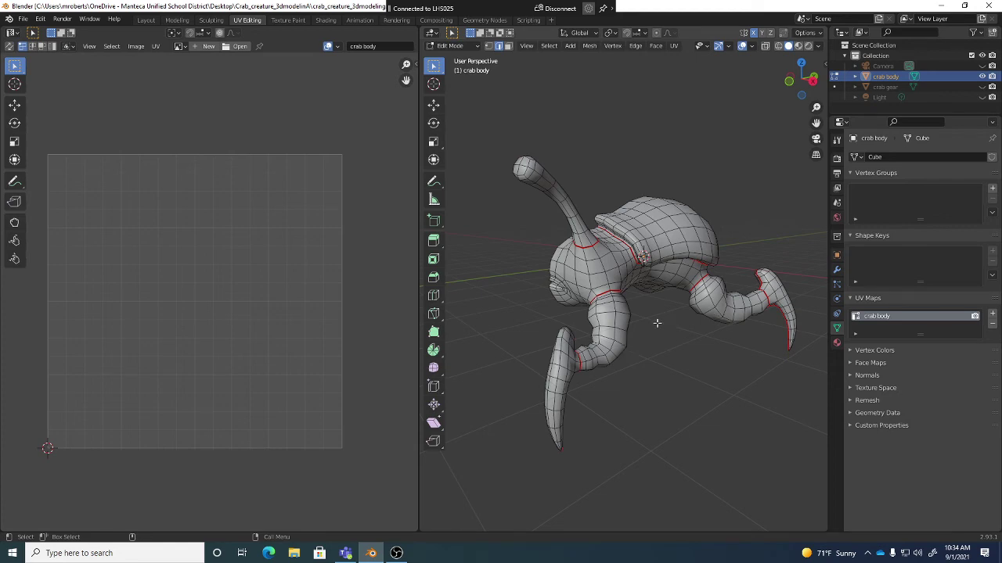
middle_click_drag(657, 324, 626, 321)
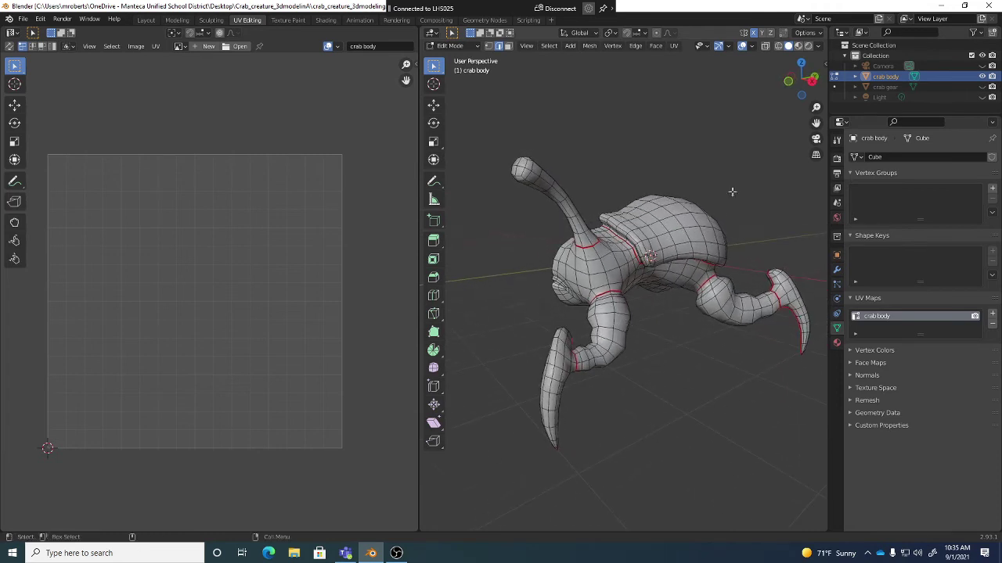
left_click(799, 47)
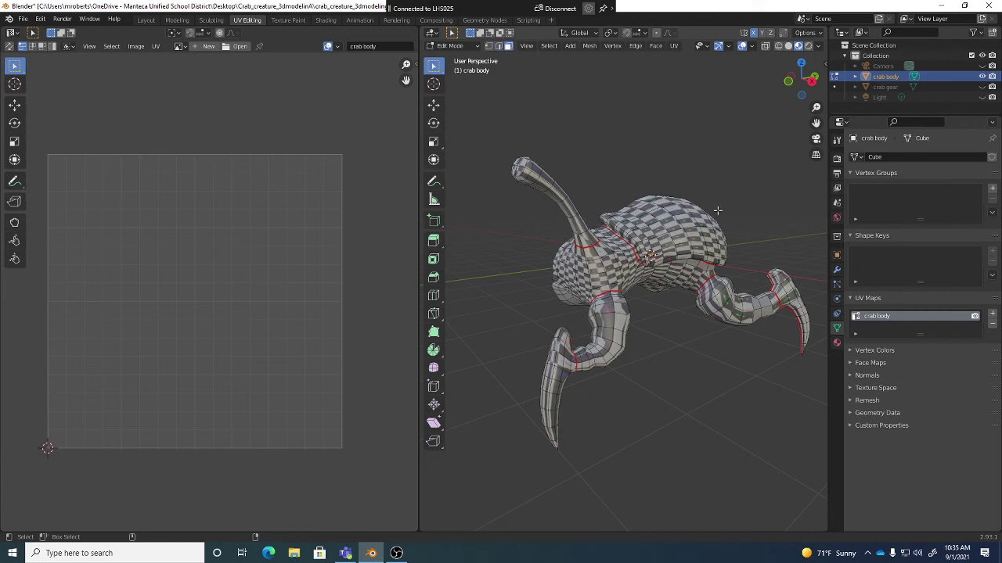
key("a")
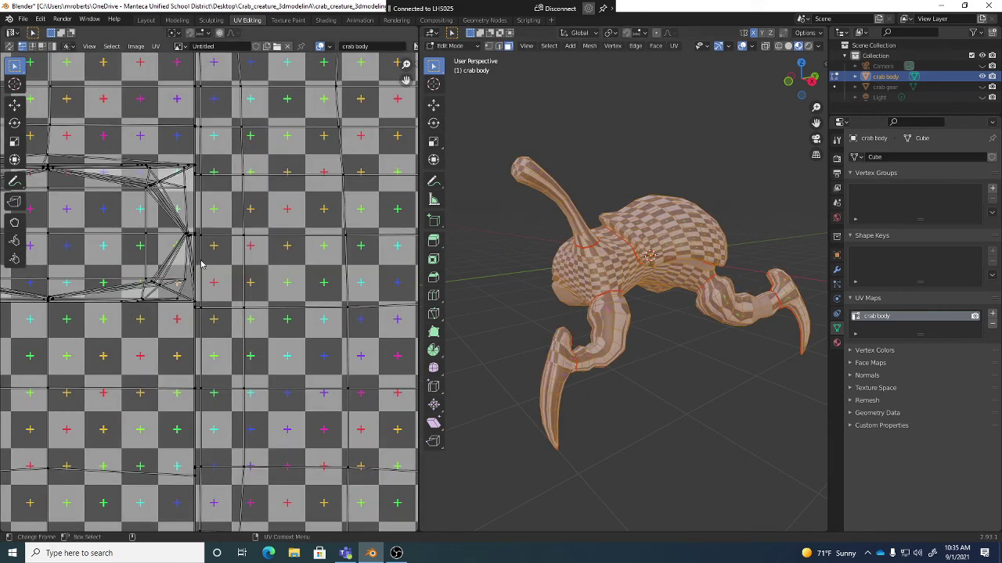
scroll(212, 261, "down", 8)
middle_click_drag(244, 245, 247, 238)
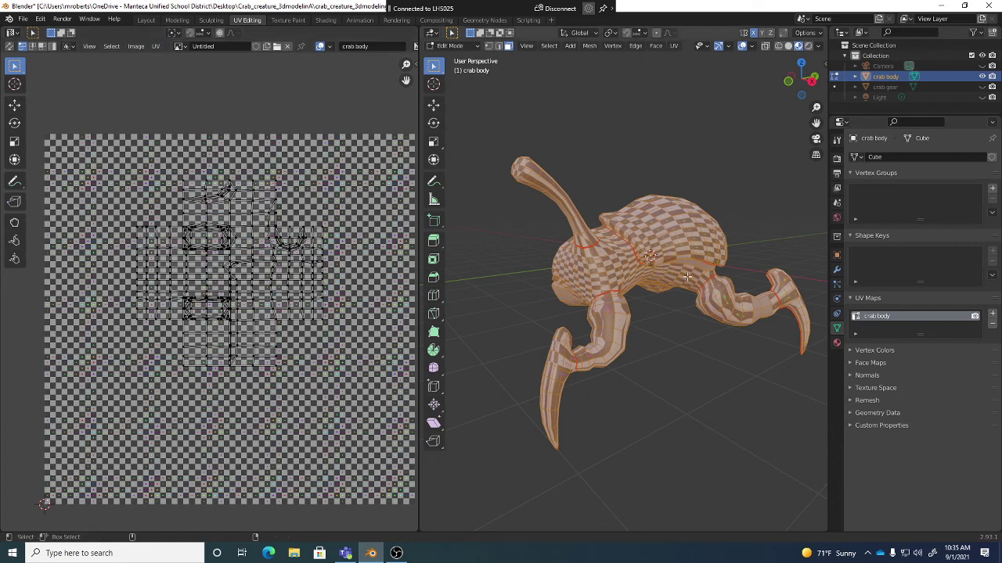
Unwrap the UVs of the whole selected crab body along its marked seams with the standard Unwrap operation.
left_click(548, 46)
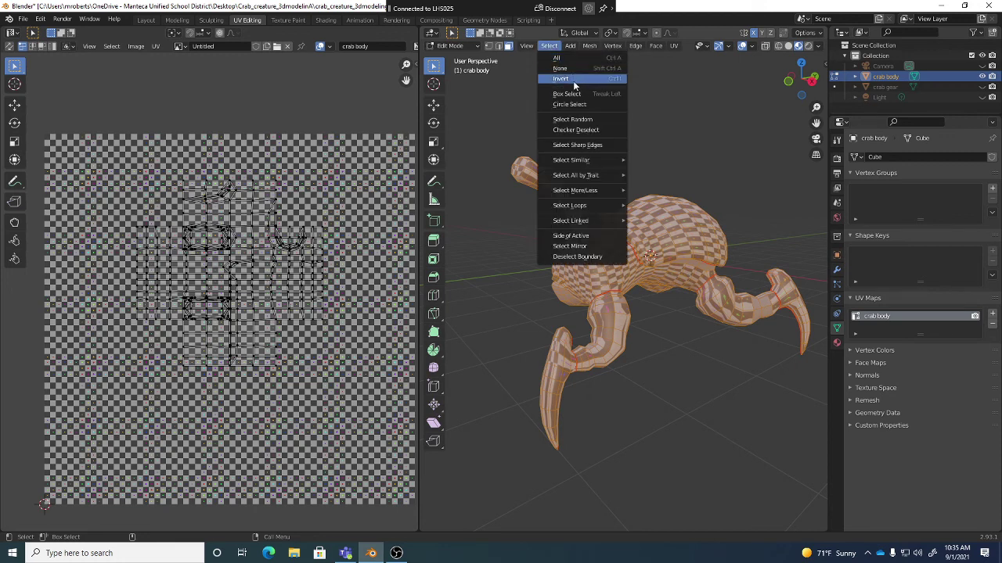
left_click(155, 47)
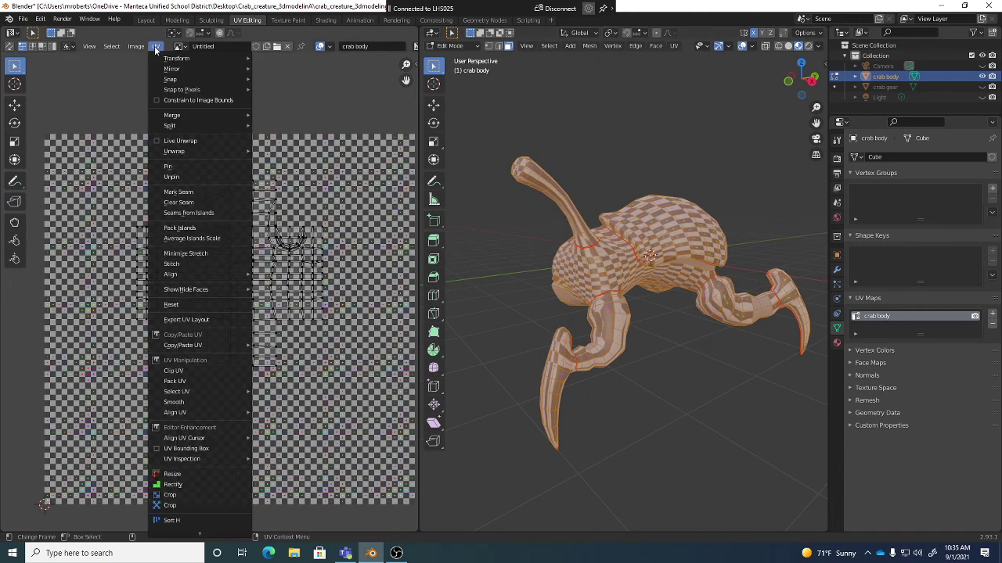
key("u")
left_click(172, 126)
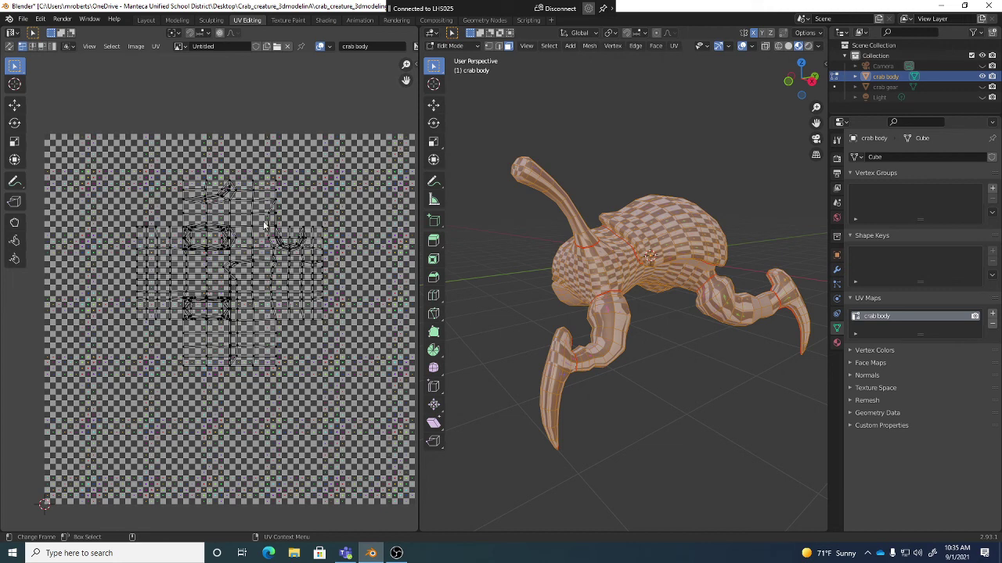
left_click(156, 47)
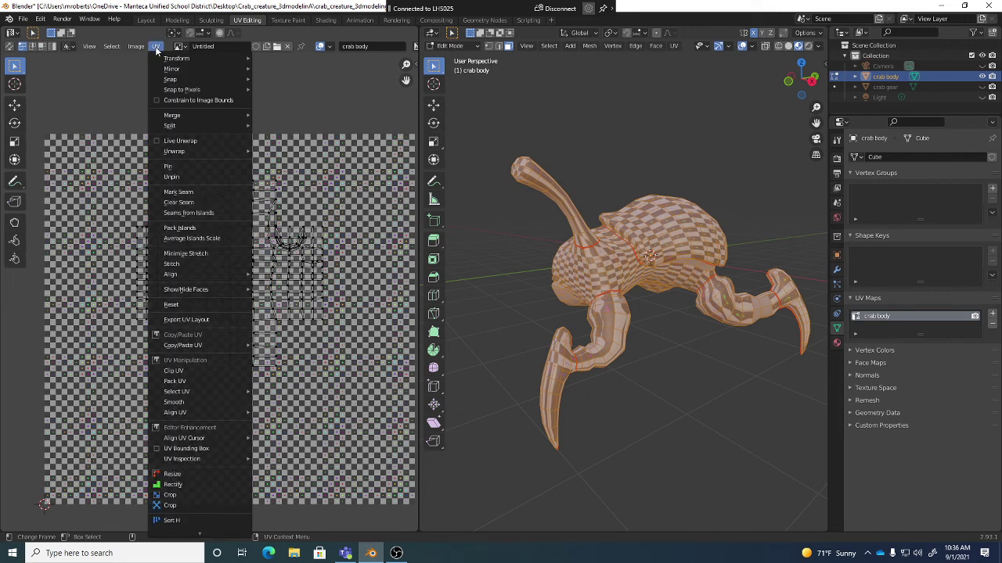
mouse_move(181, 157)
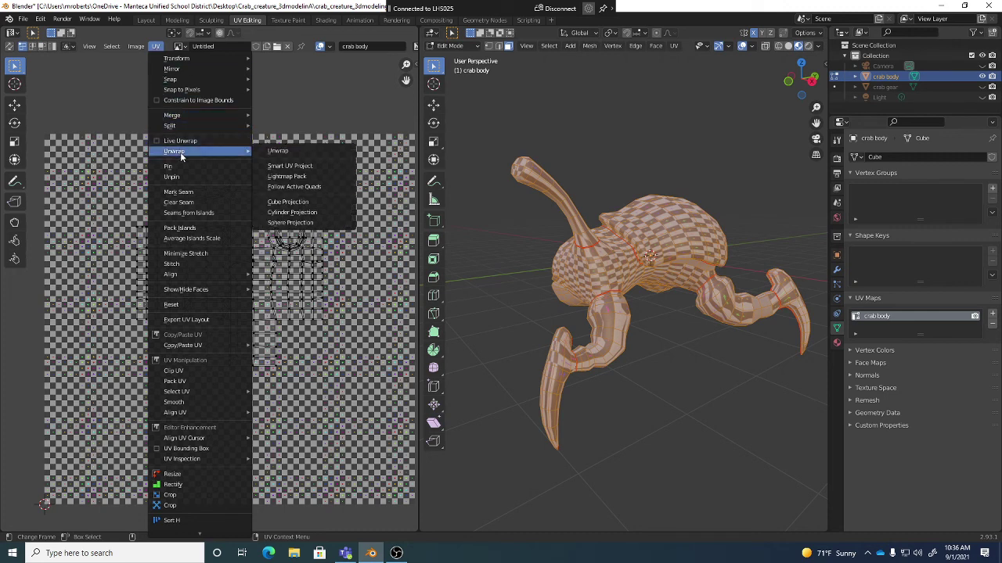
left_click(279, 151)
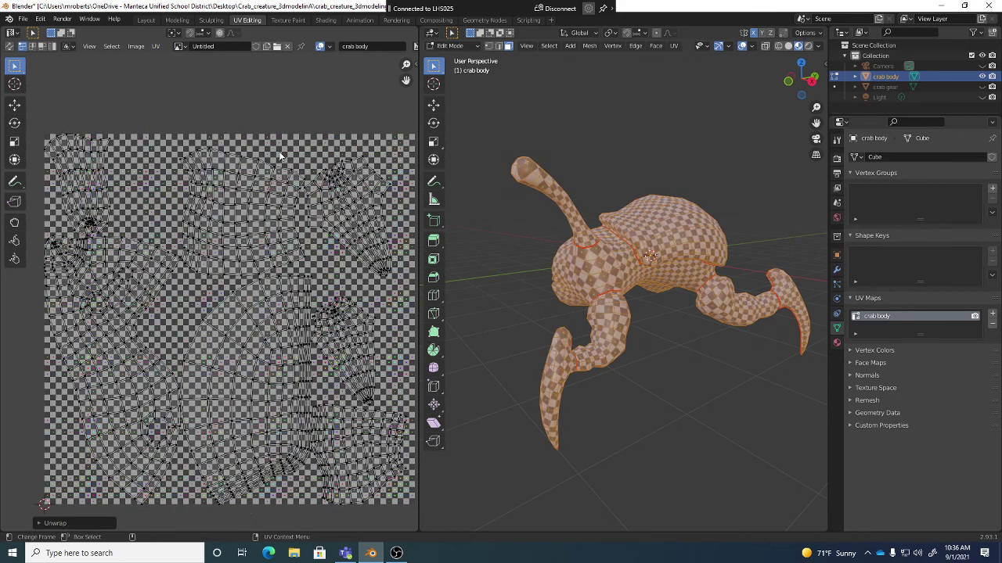
Examine the checker pattern on the crab's claws, legs, eye stalk, head and shell for stretching and size differences.
middle_click_drag(664, 362, 641, 243)
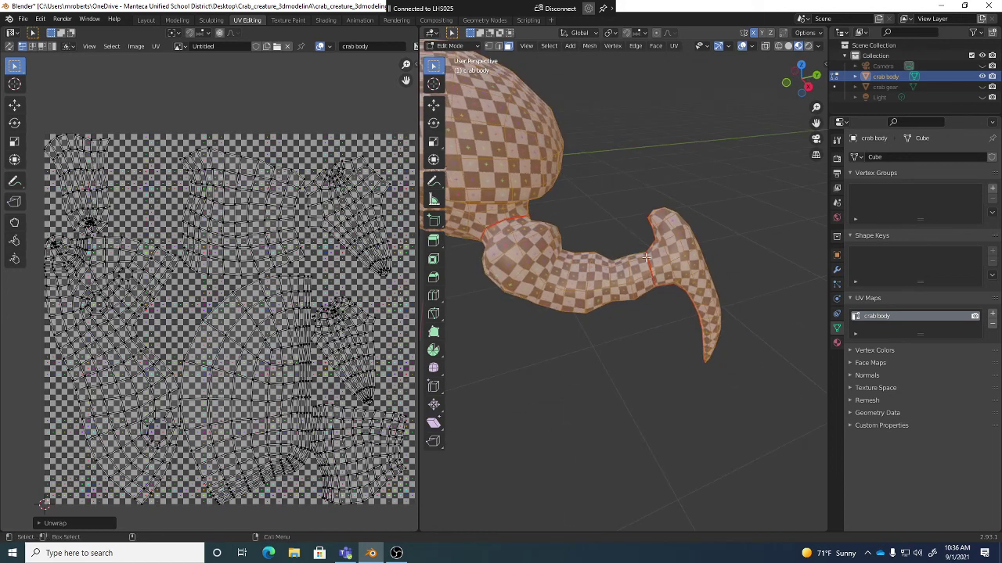
middle_click_drag(664, 285, 727, 291)
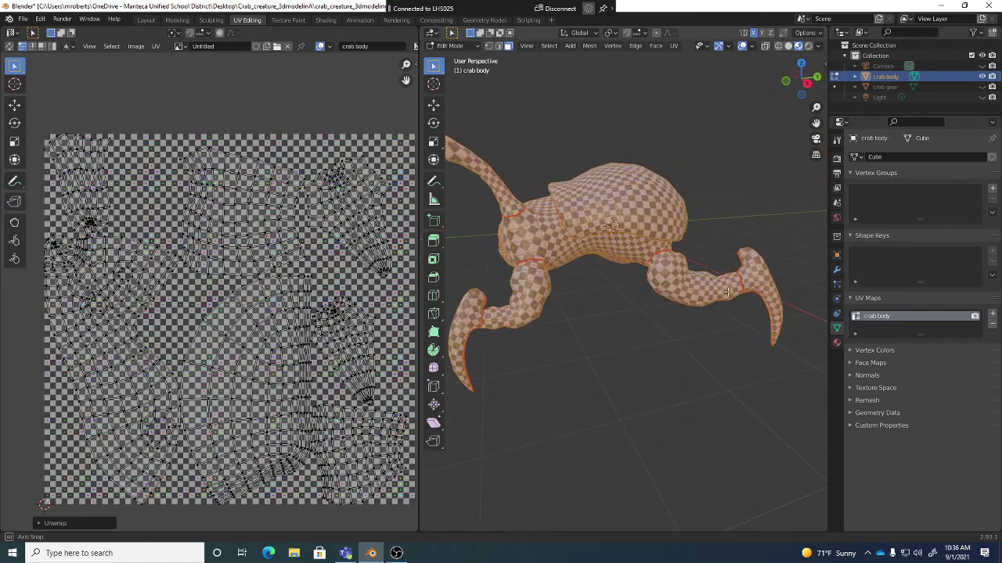
middle_click_drag(570, 217, 600, 240)
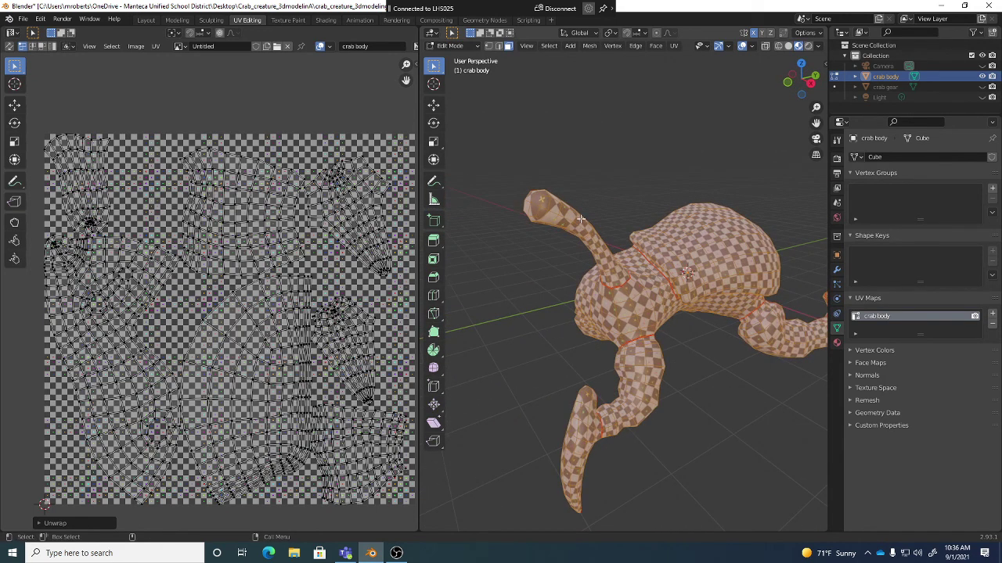
middle_click_drag(621, 250, 550, 192)
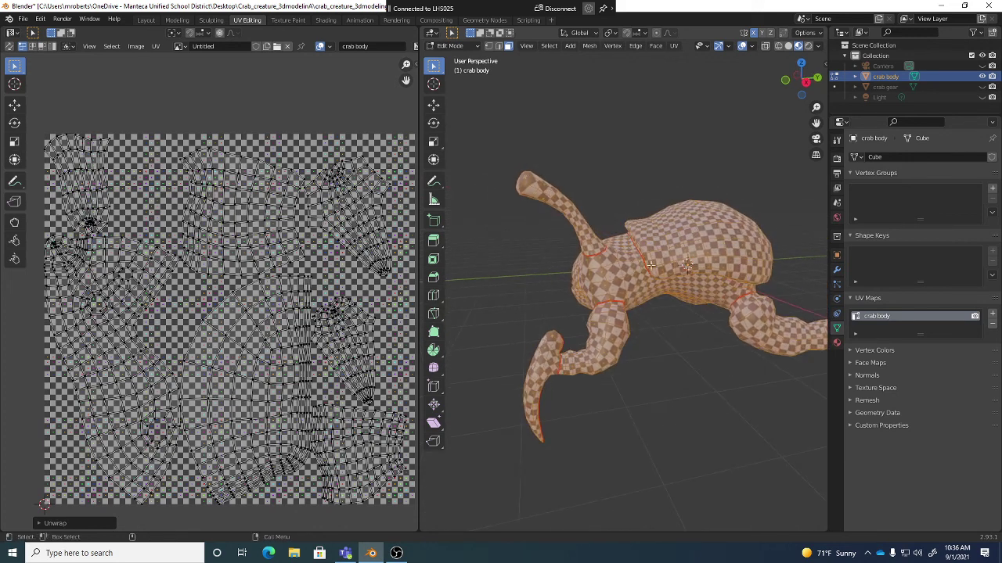
middle_click_drag(651, 265, 517, 180)
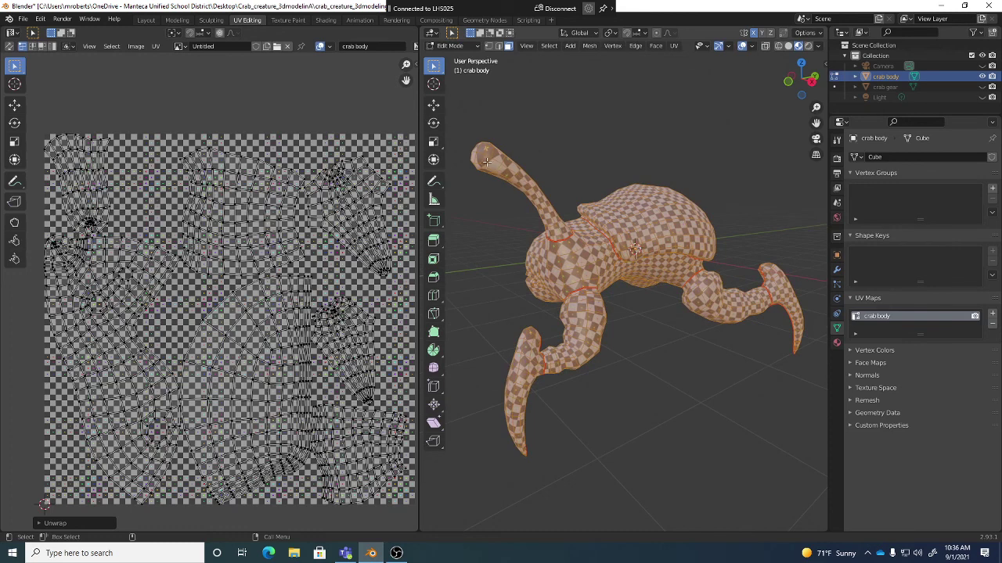
middle_click_drag(637, 258, 641, 221)
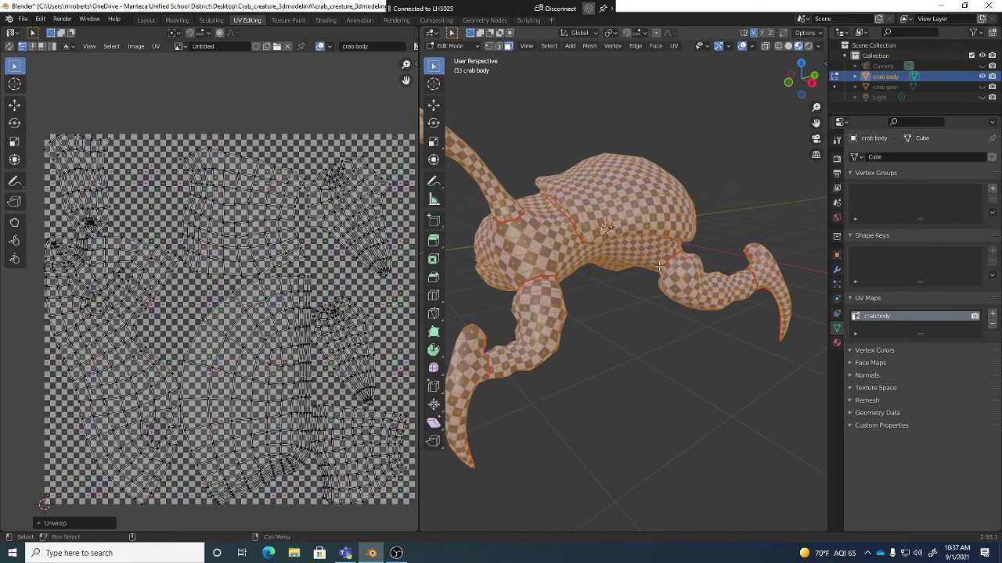
Switch UV selection to island mode, select the upper-middle island, and fit the whole UV layout in view.
left_click(255, 209)
key("4")
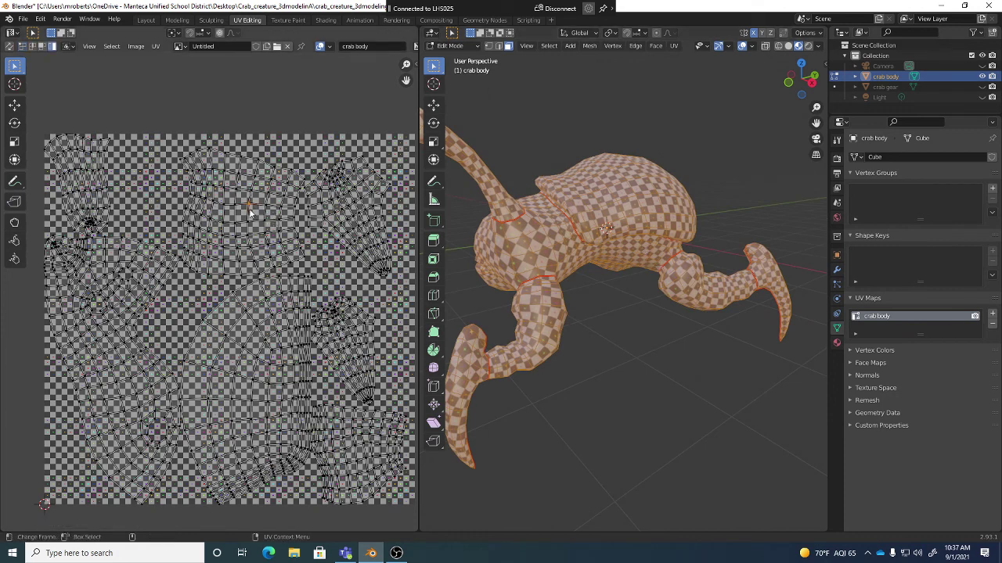
left_click(254, 206)
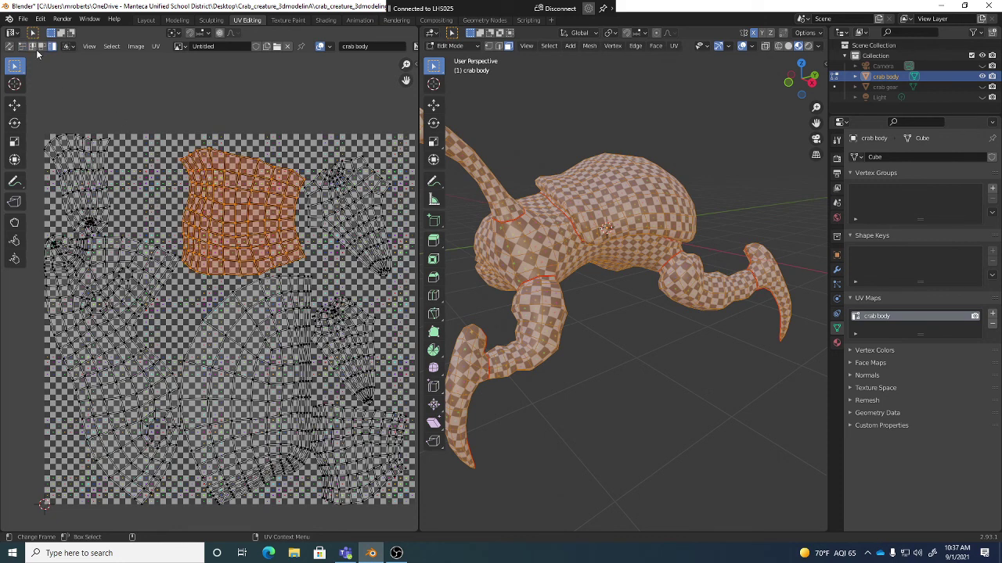
key("Home")
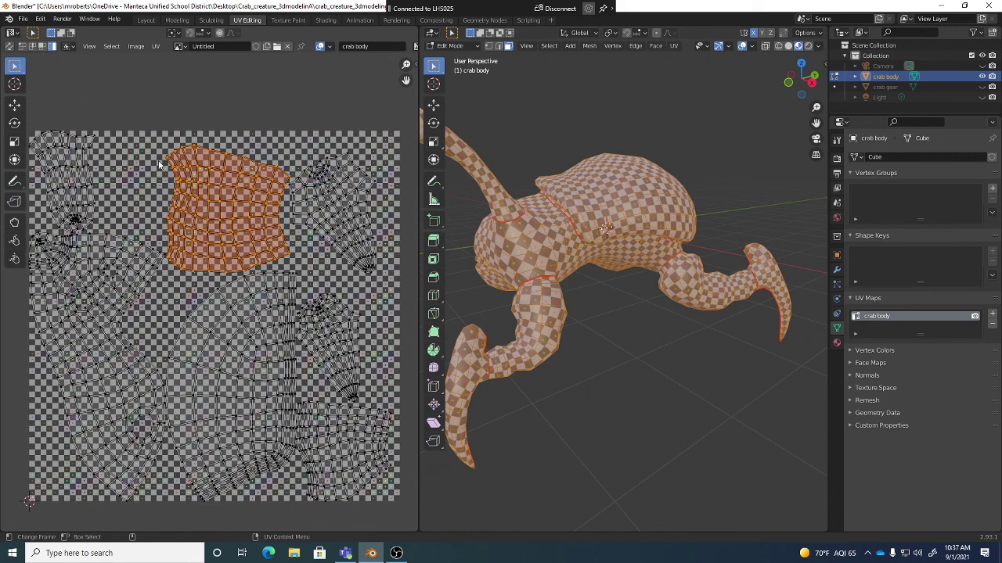
Try the vertex, edge and face UV selection modes, and select two neighbouring lengthwise edge loops in the upper-middle island.
key("1")
key("2")
key("3")
key("2")
left_click(210, 161)
left_click(209, 161, "alt")
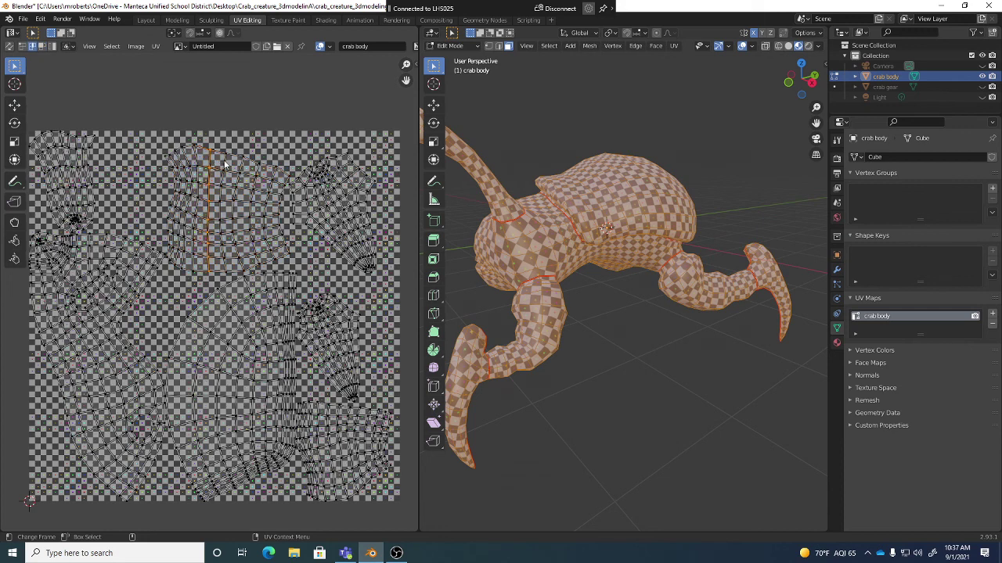
left_click(225, 165, "alt")
key("1")
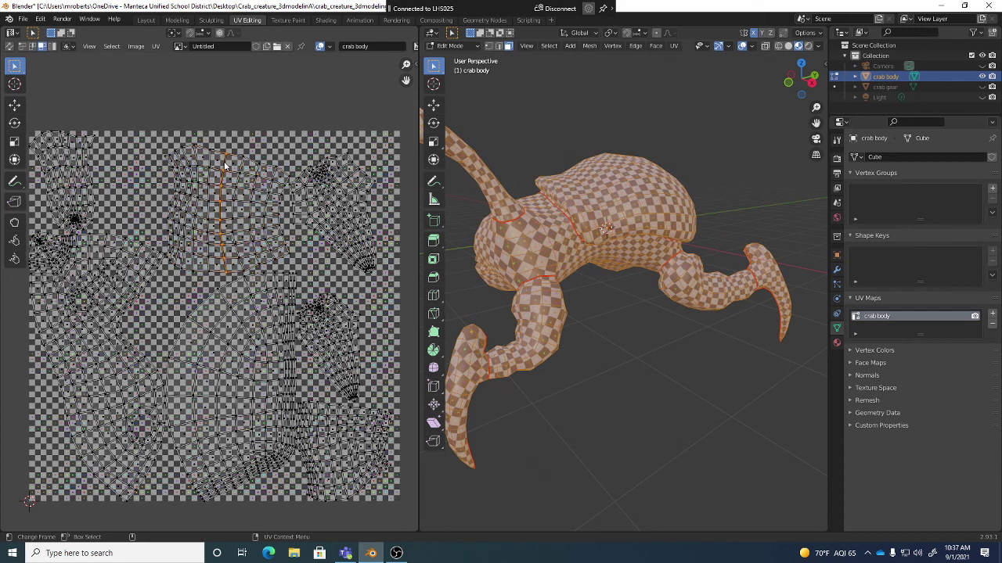
Set UV selection back to island mode and select the unwrapped islands one after another to examine each piece.
key("4")
left_click(317, 192)
left_click(263, 202)
left_click(342, 221)
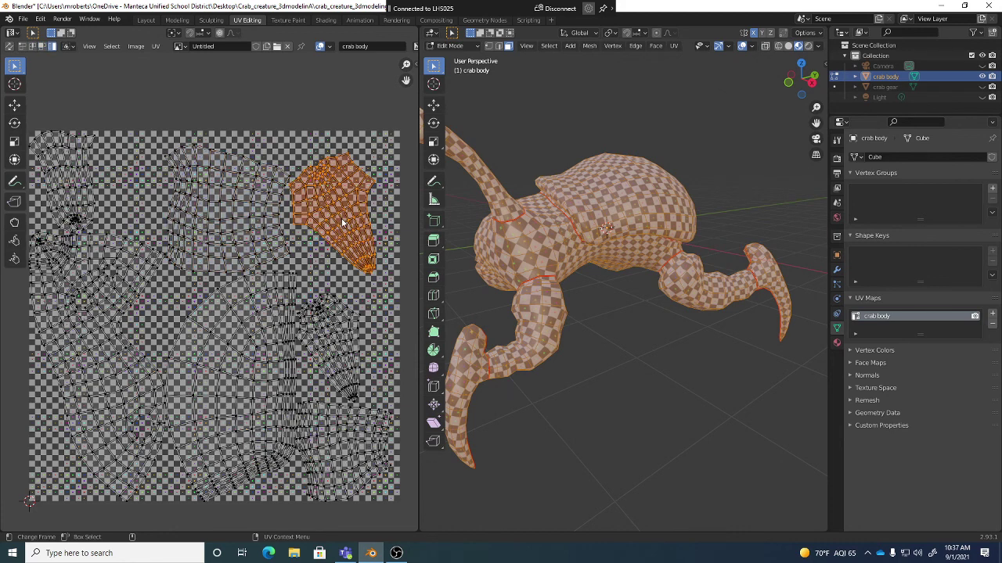
left_click(346, 317)
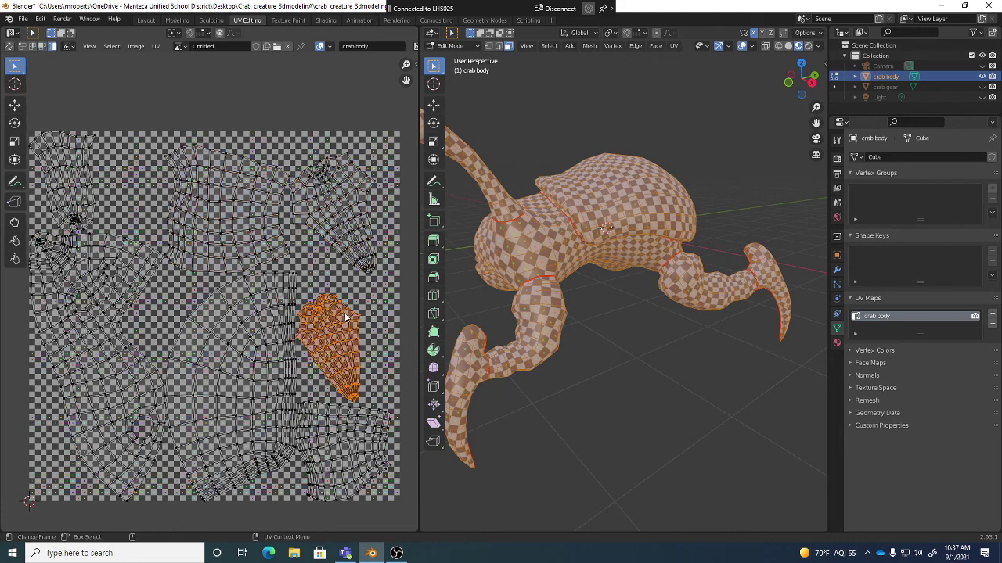
left_click(338, 430)
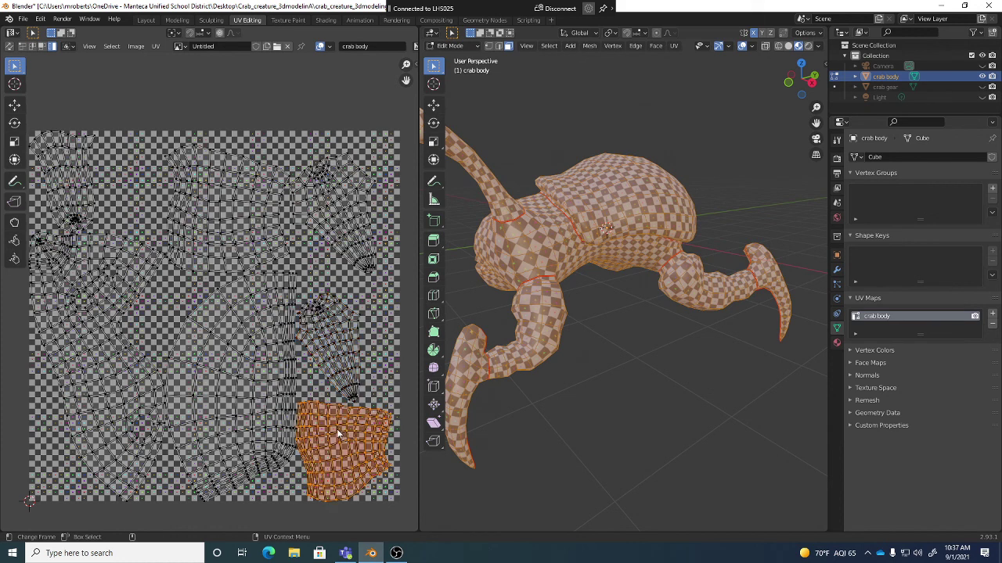
left_click(270, 400)
left_click(116, 321)
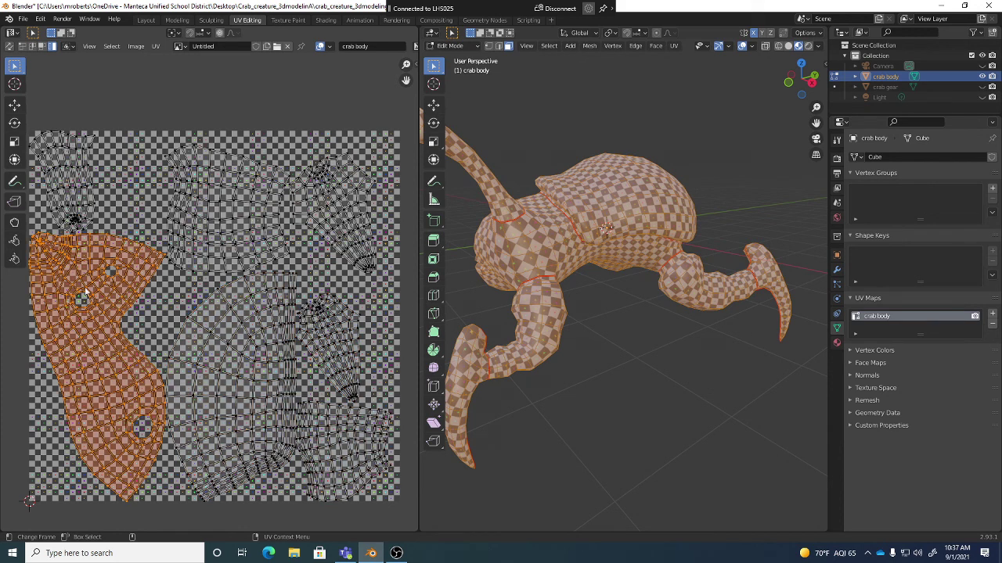
left_click(63, 170)
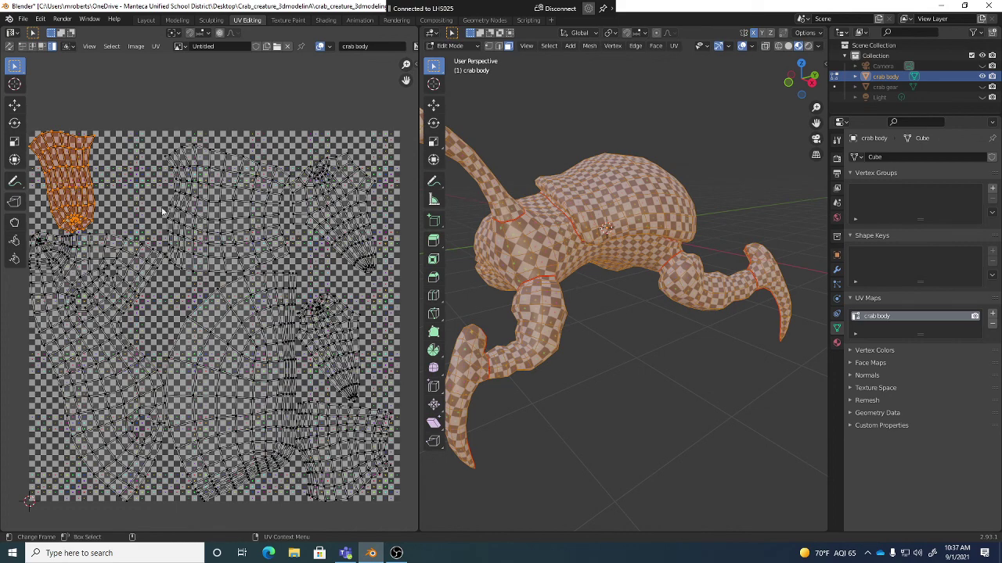
Select the upper claw-shaped UV island, clear the UV selection, and save the file with the unwrapped crab body.
scroll(215, 227, "down", 2)
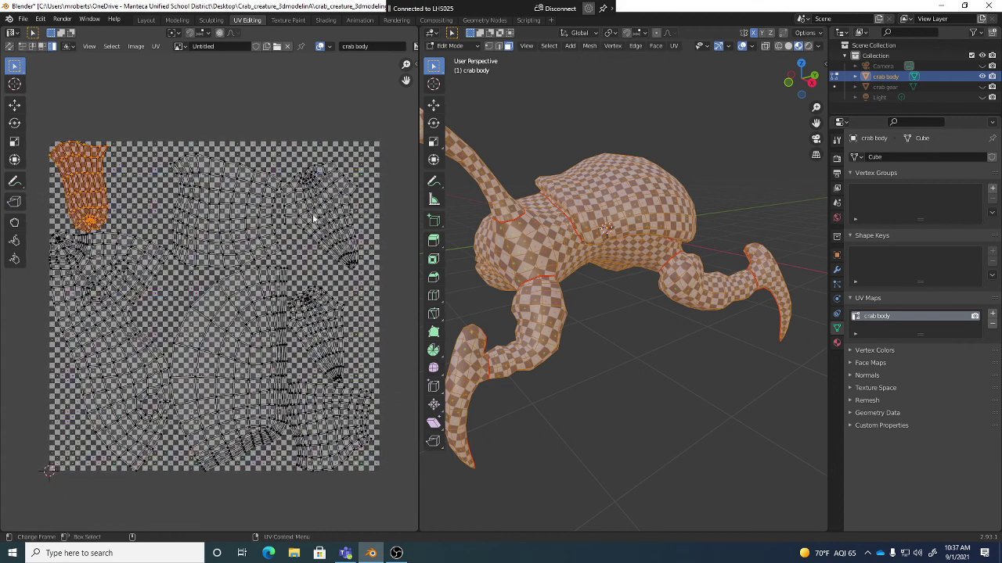
left_click(325, 203)
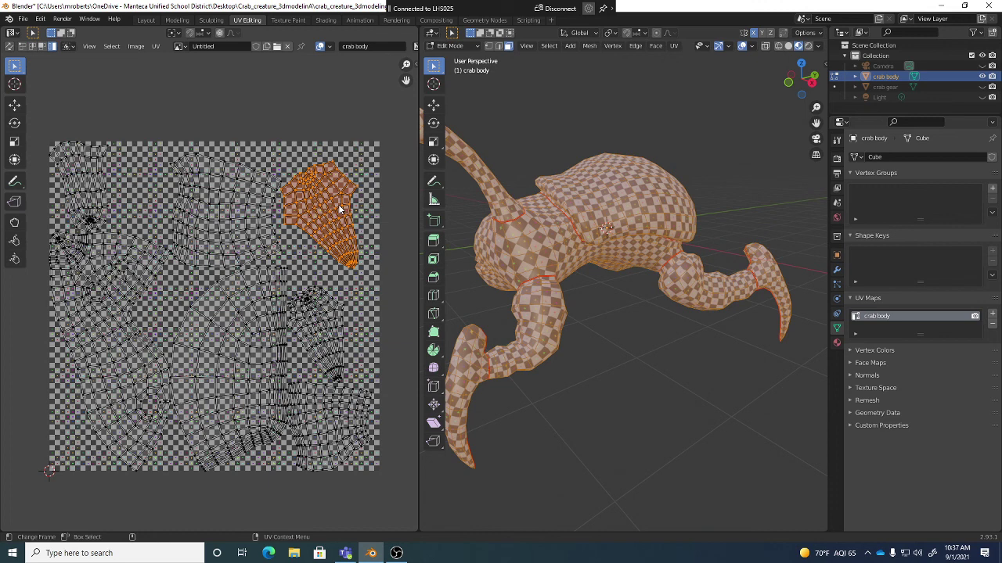
left_click(350, 119)
middle_click_drag(626, 258, 650, 242)
key("ctrl+s")
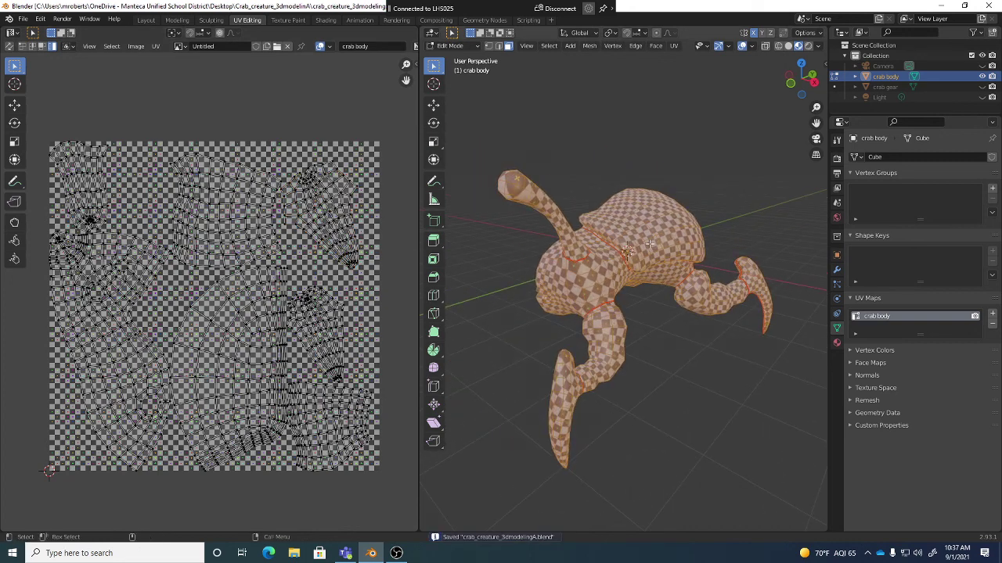